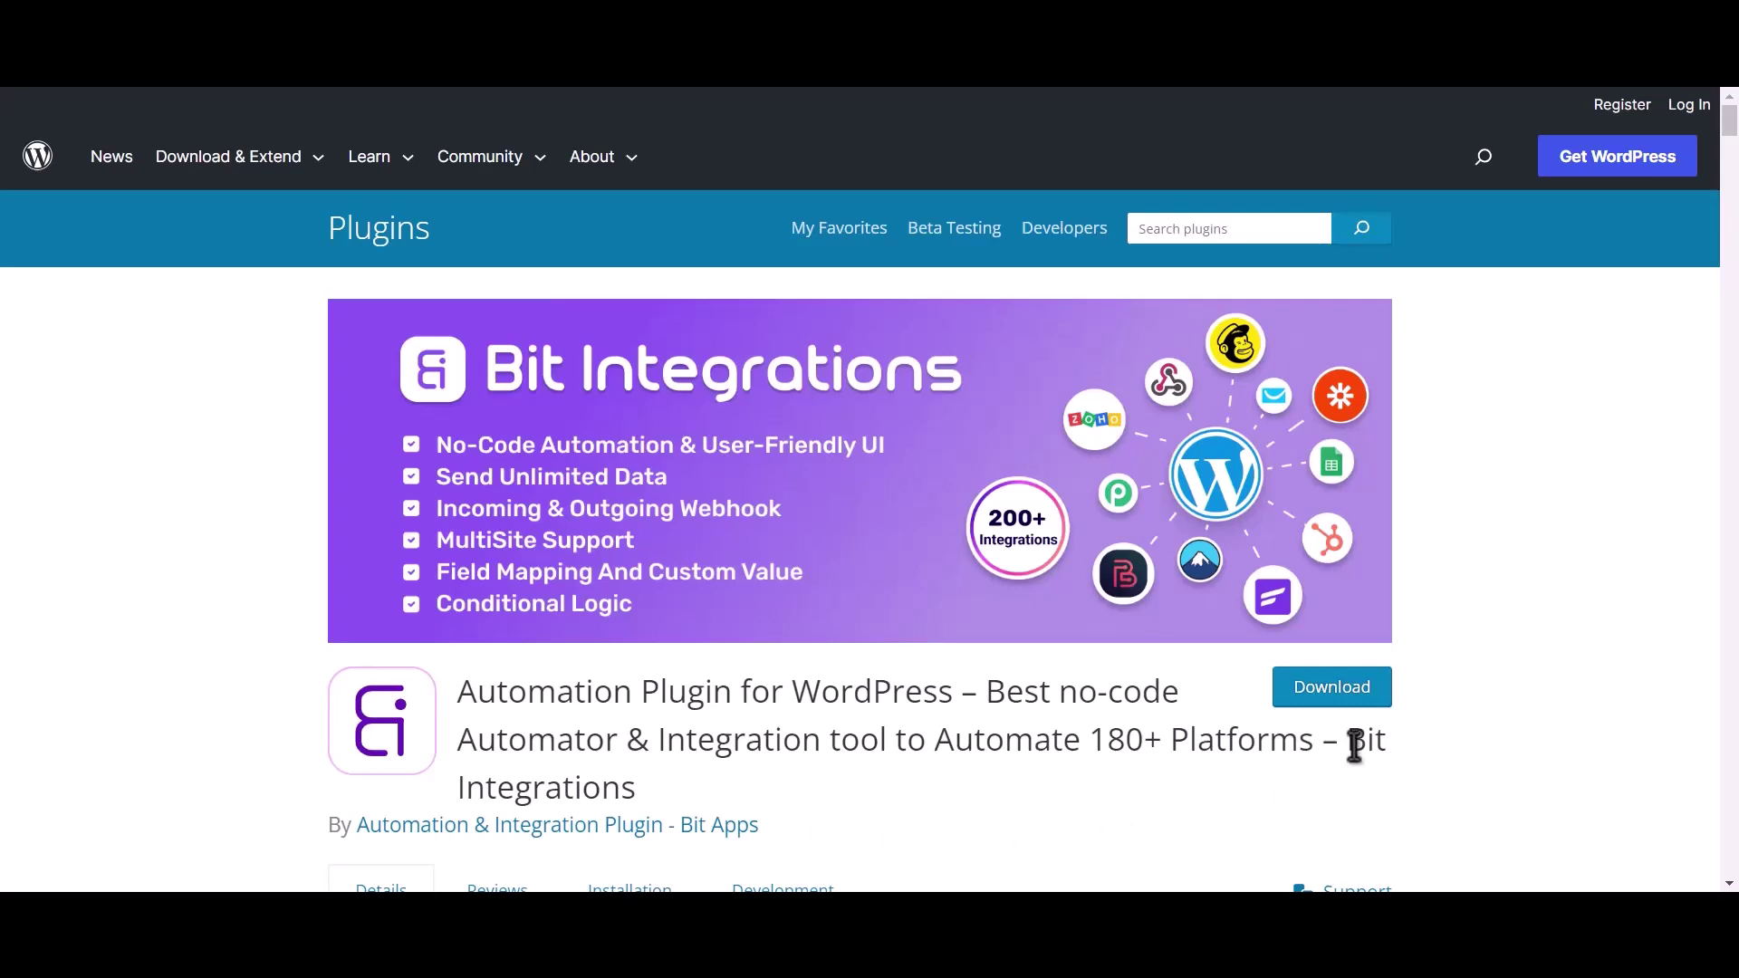
Highlight 'Bit Integrations' at the end of the plugin directory listing's title.
left_click_drag(1349, 743, 1366, 781)
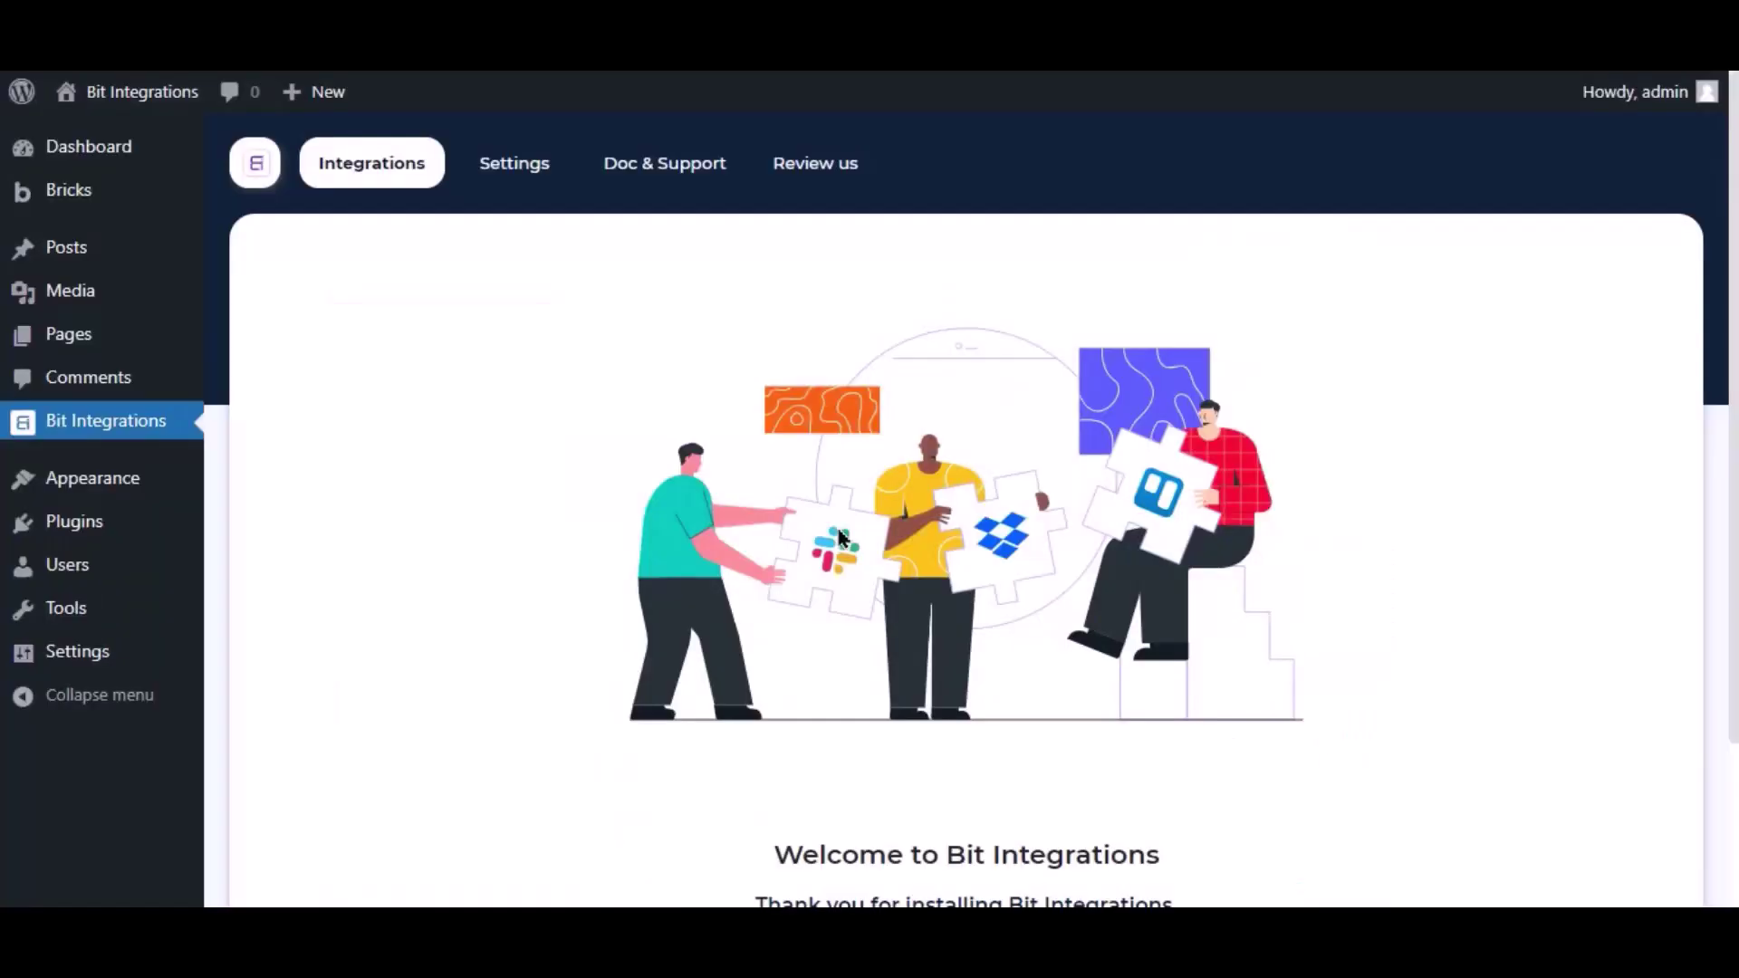
scroll(835, 524, "down", 3)
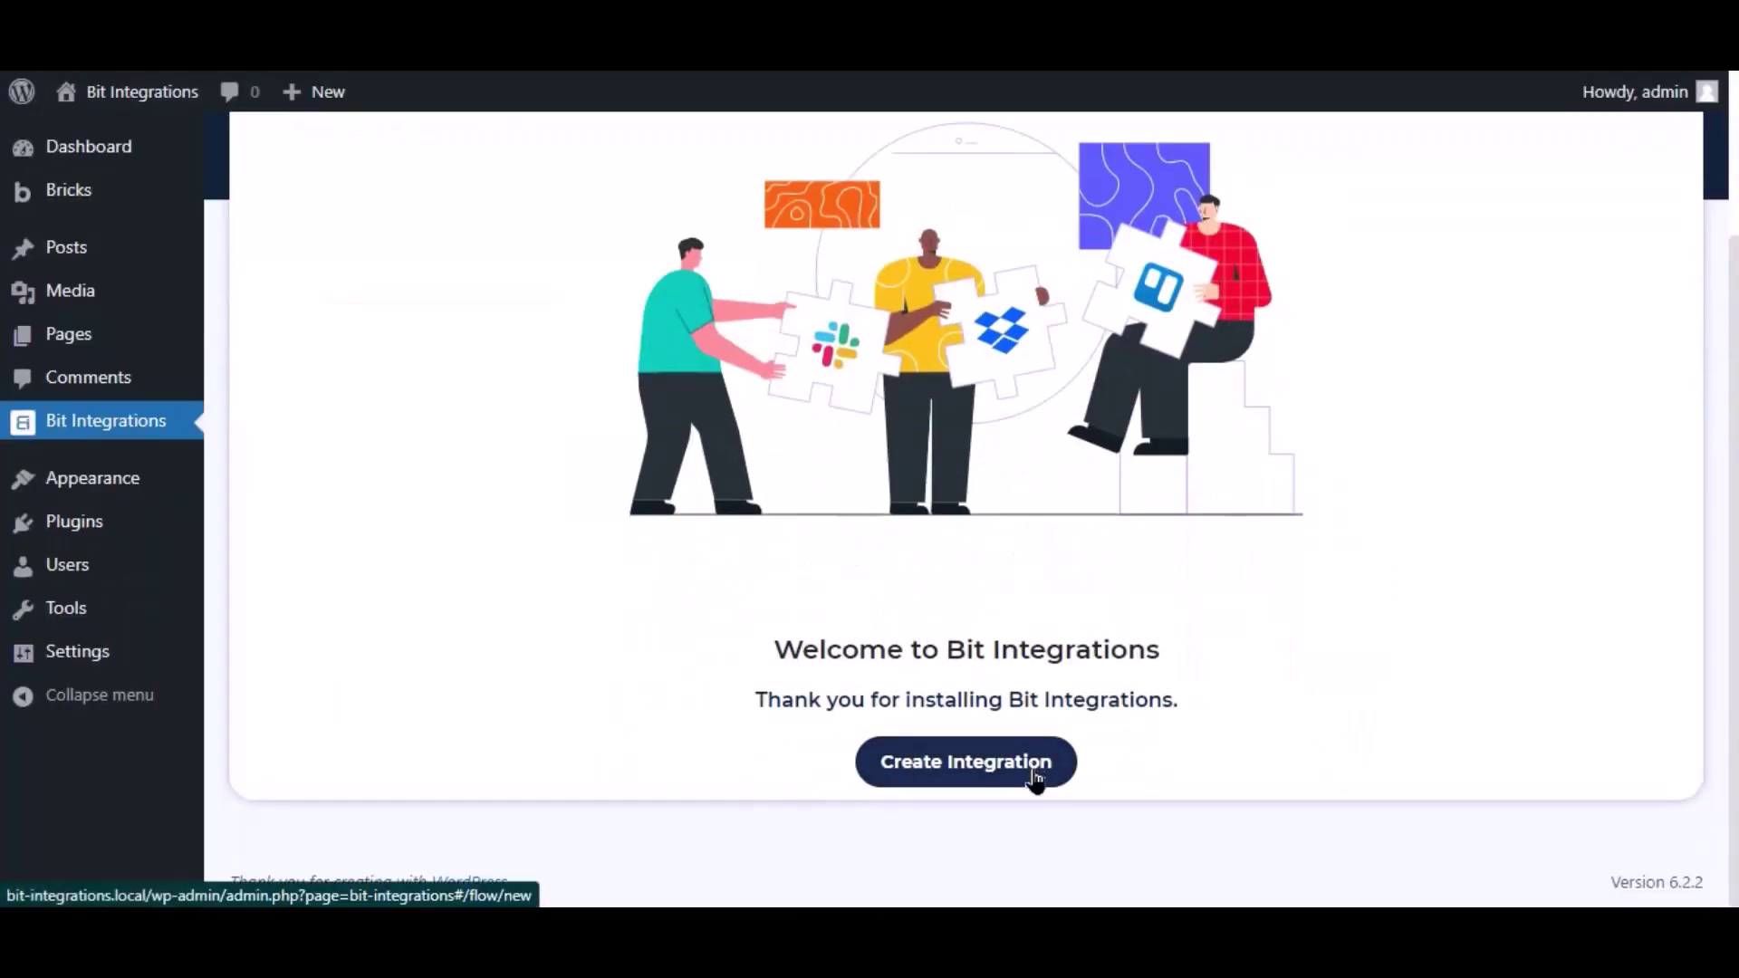
Create a new integration with Bricks, found by searching 'brick', as the trigger, leaving the form unchosen.
left_click(1035, 772)
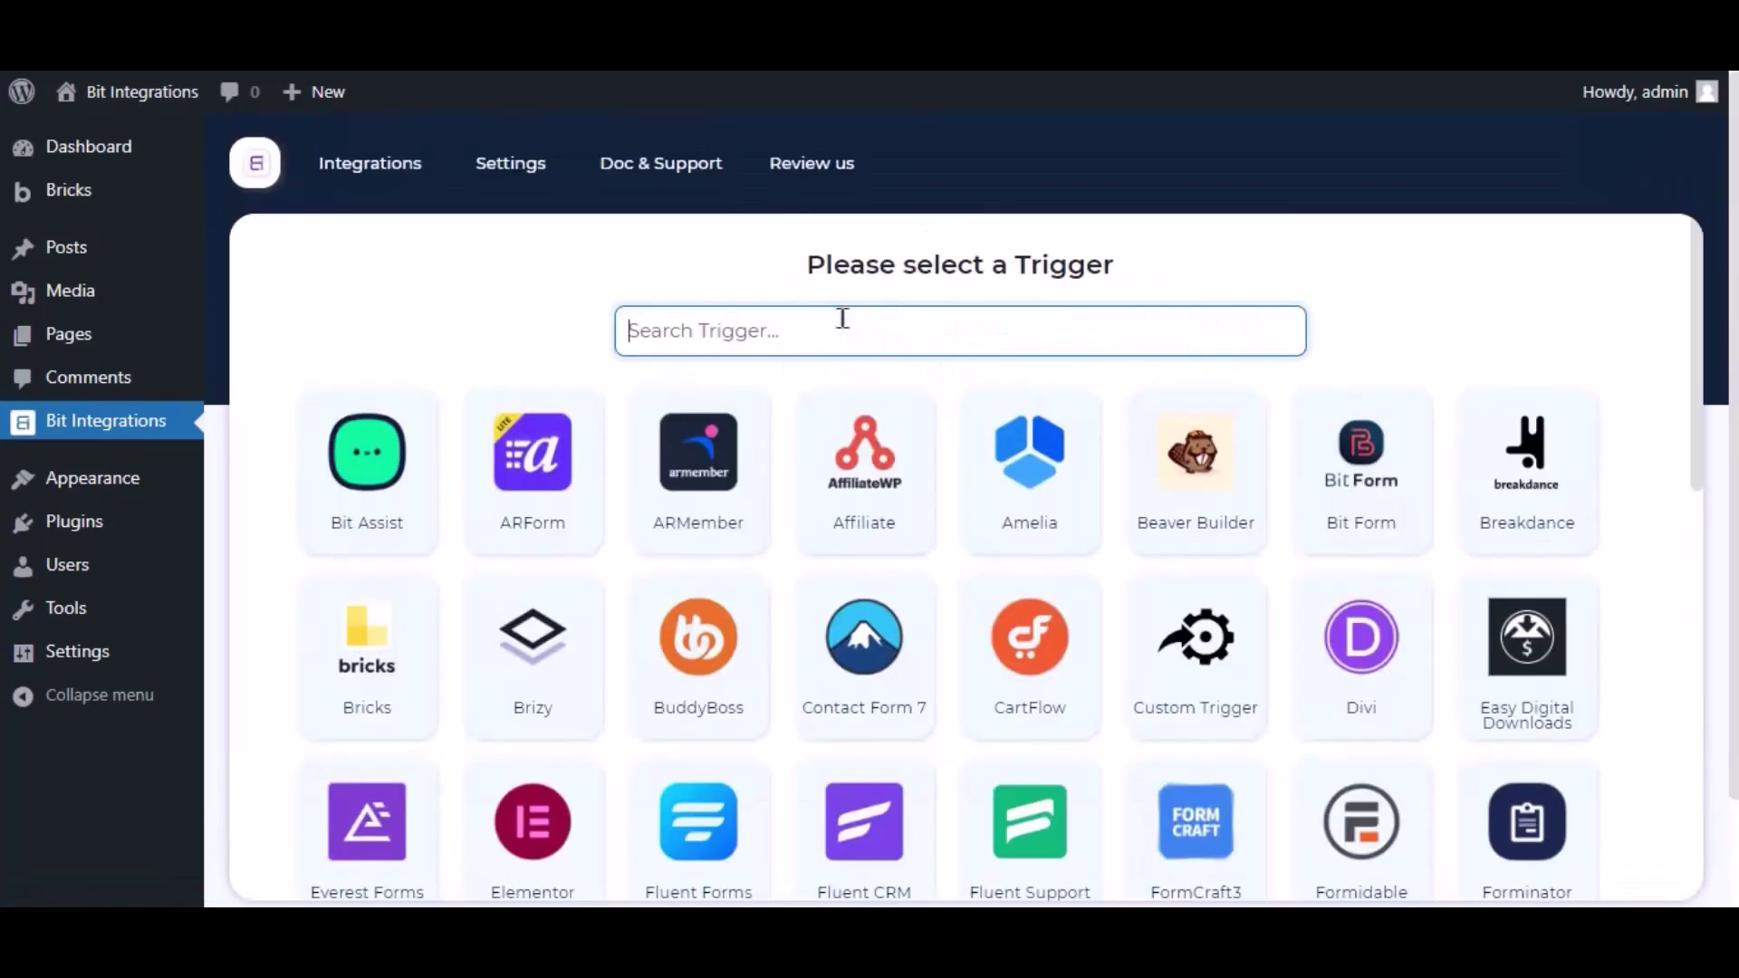
type("bricks")
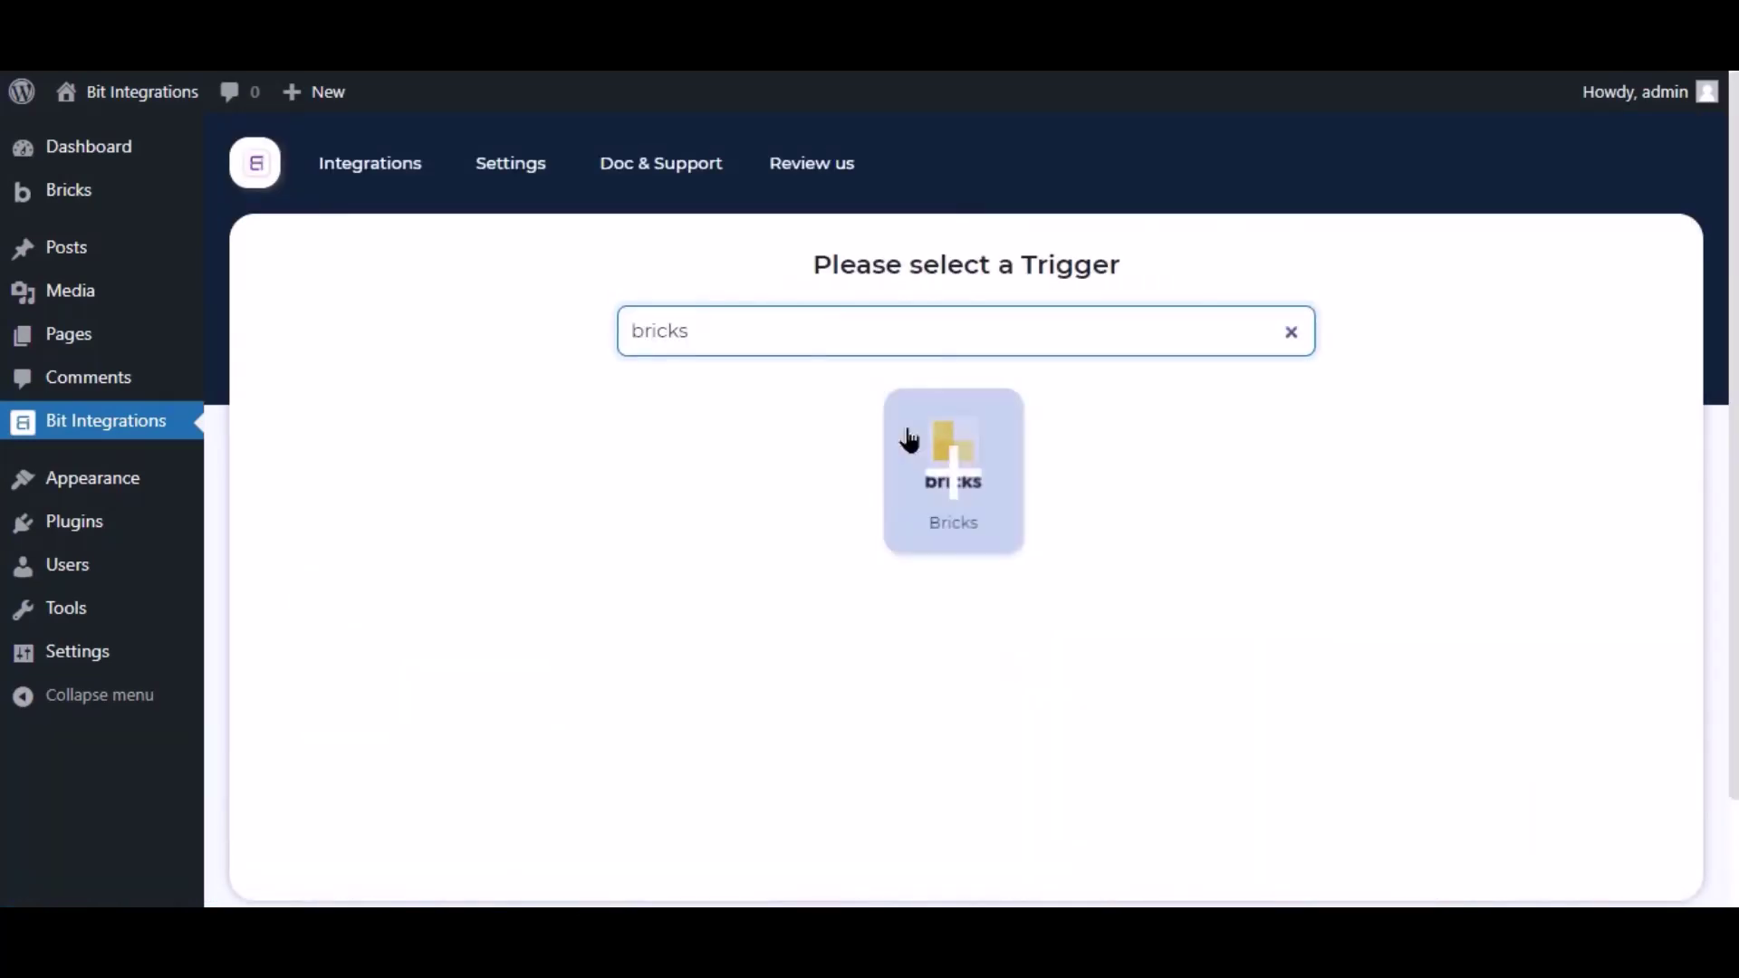
left_click(904, 439)
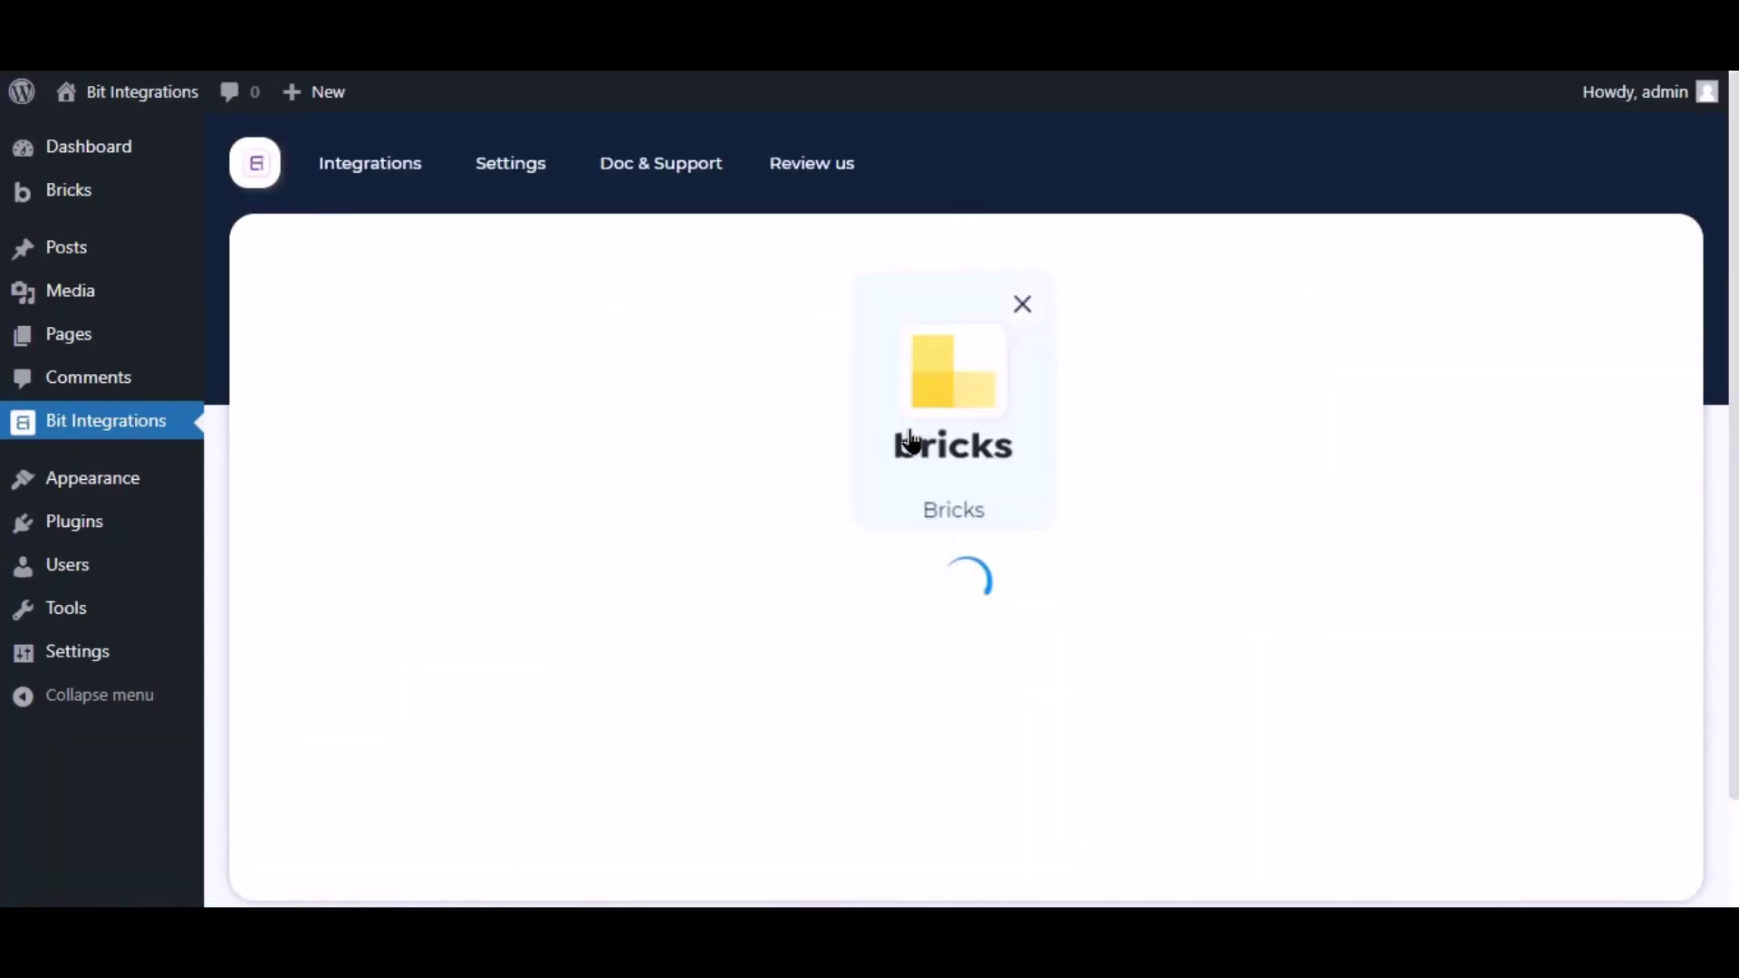
left_click(842, 676)
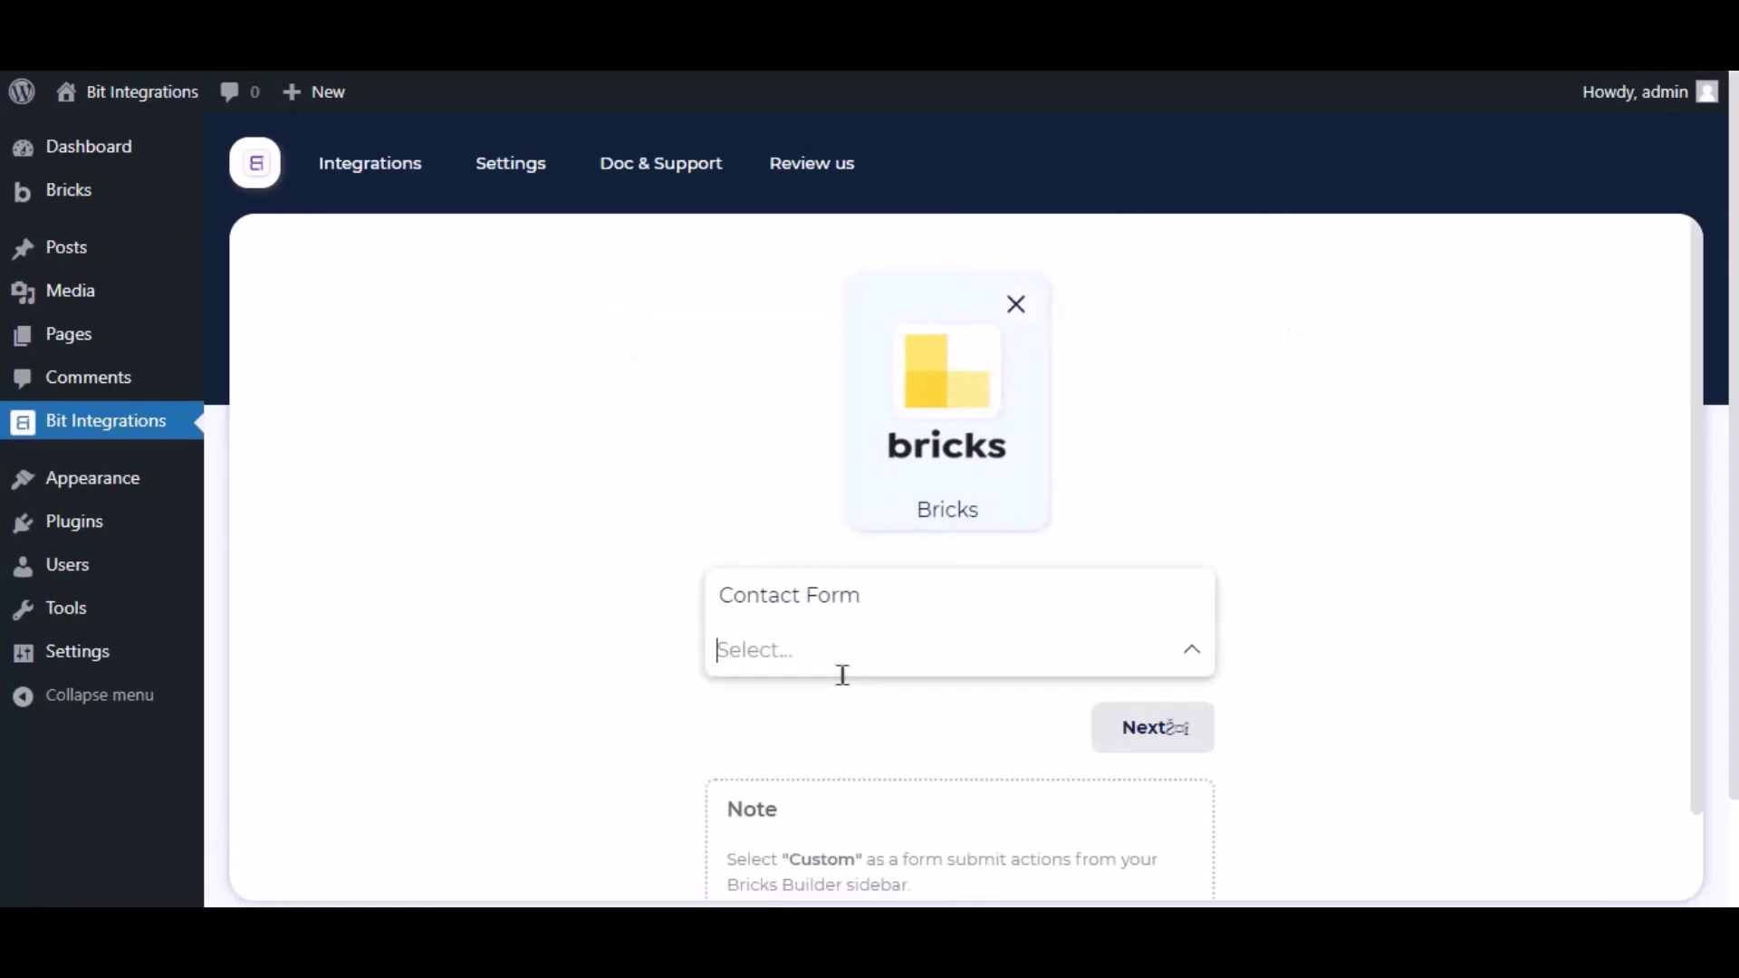
left_click(648, 631)
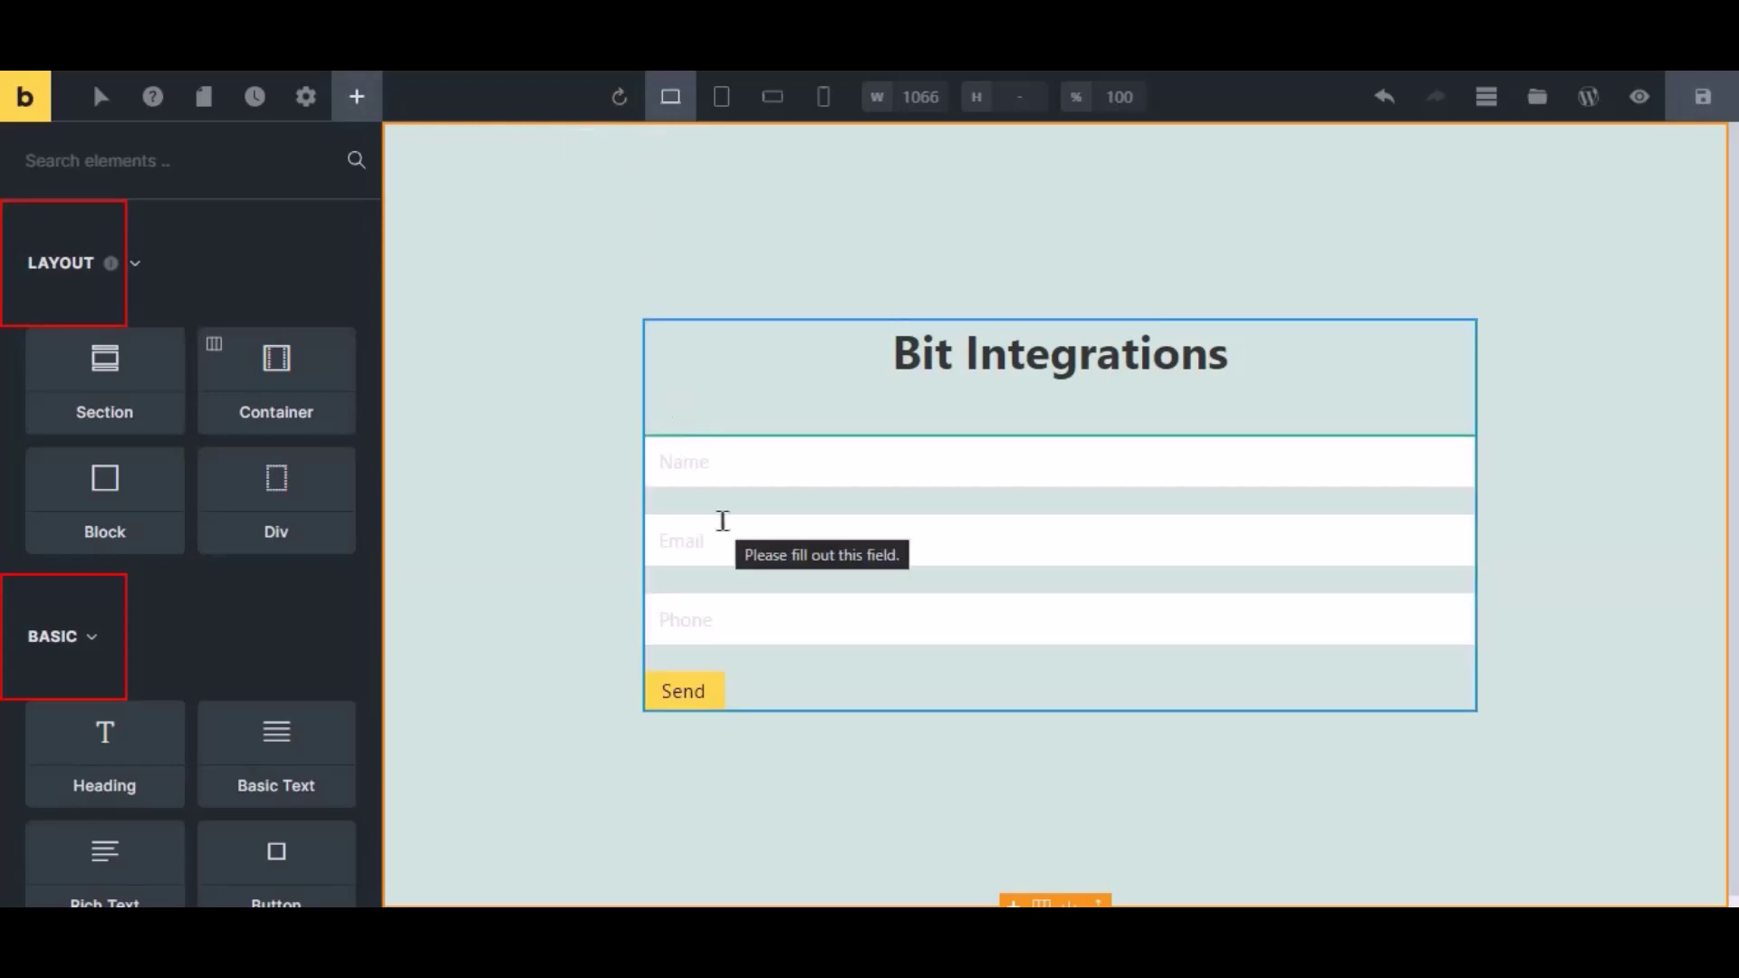
Set the Bricks contact form's after-submit action to Custom and save the page.
left_click(723, 521)
left_click(103, 413)
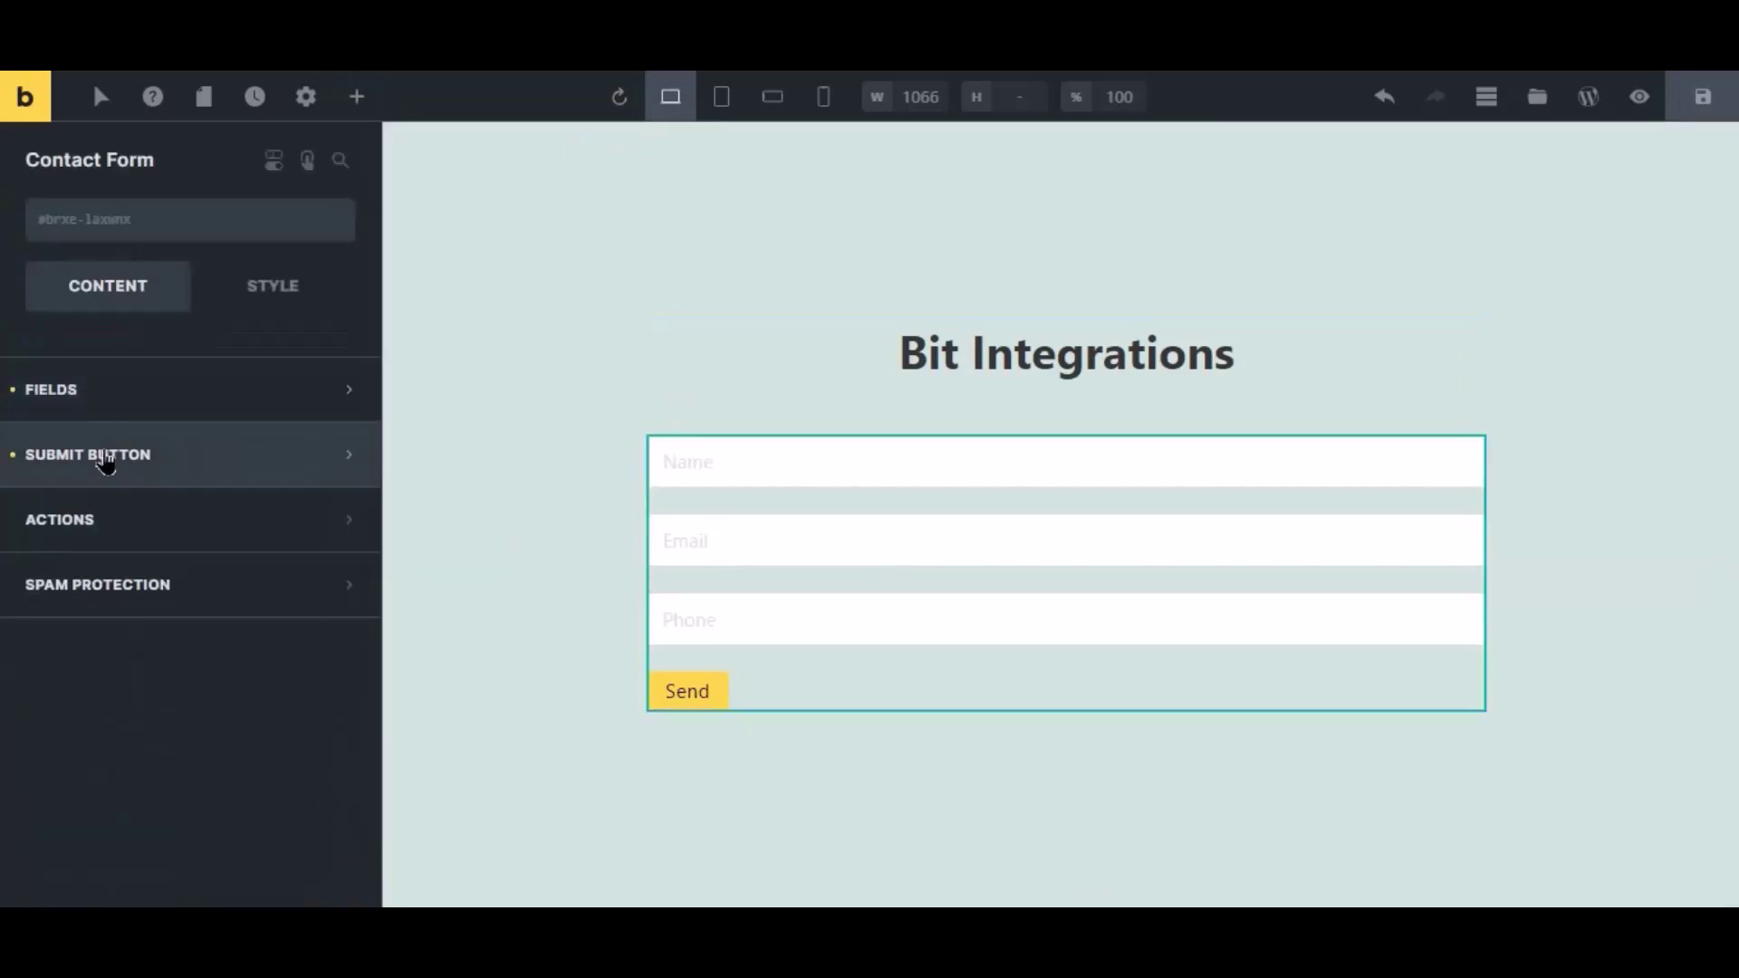
left_click(103, 527)
left_click(106, 622)
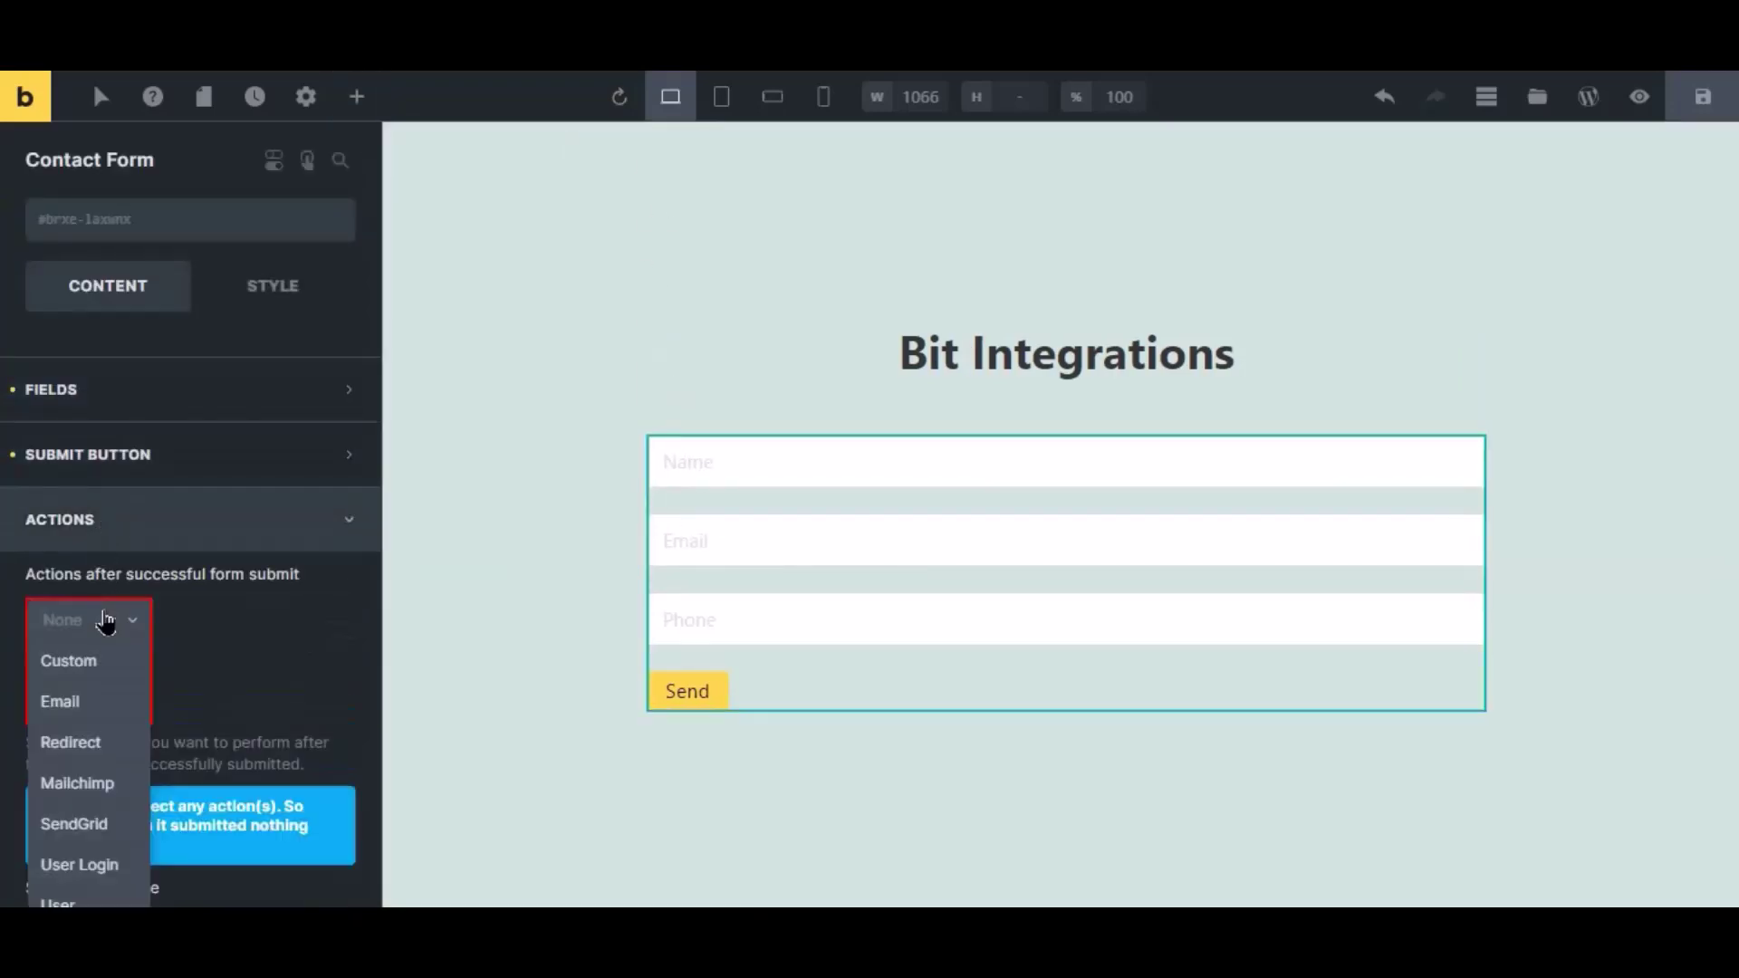
left_click(91, 656)
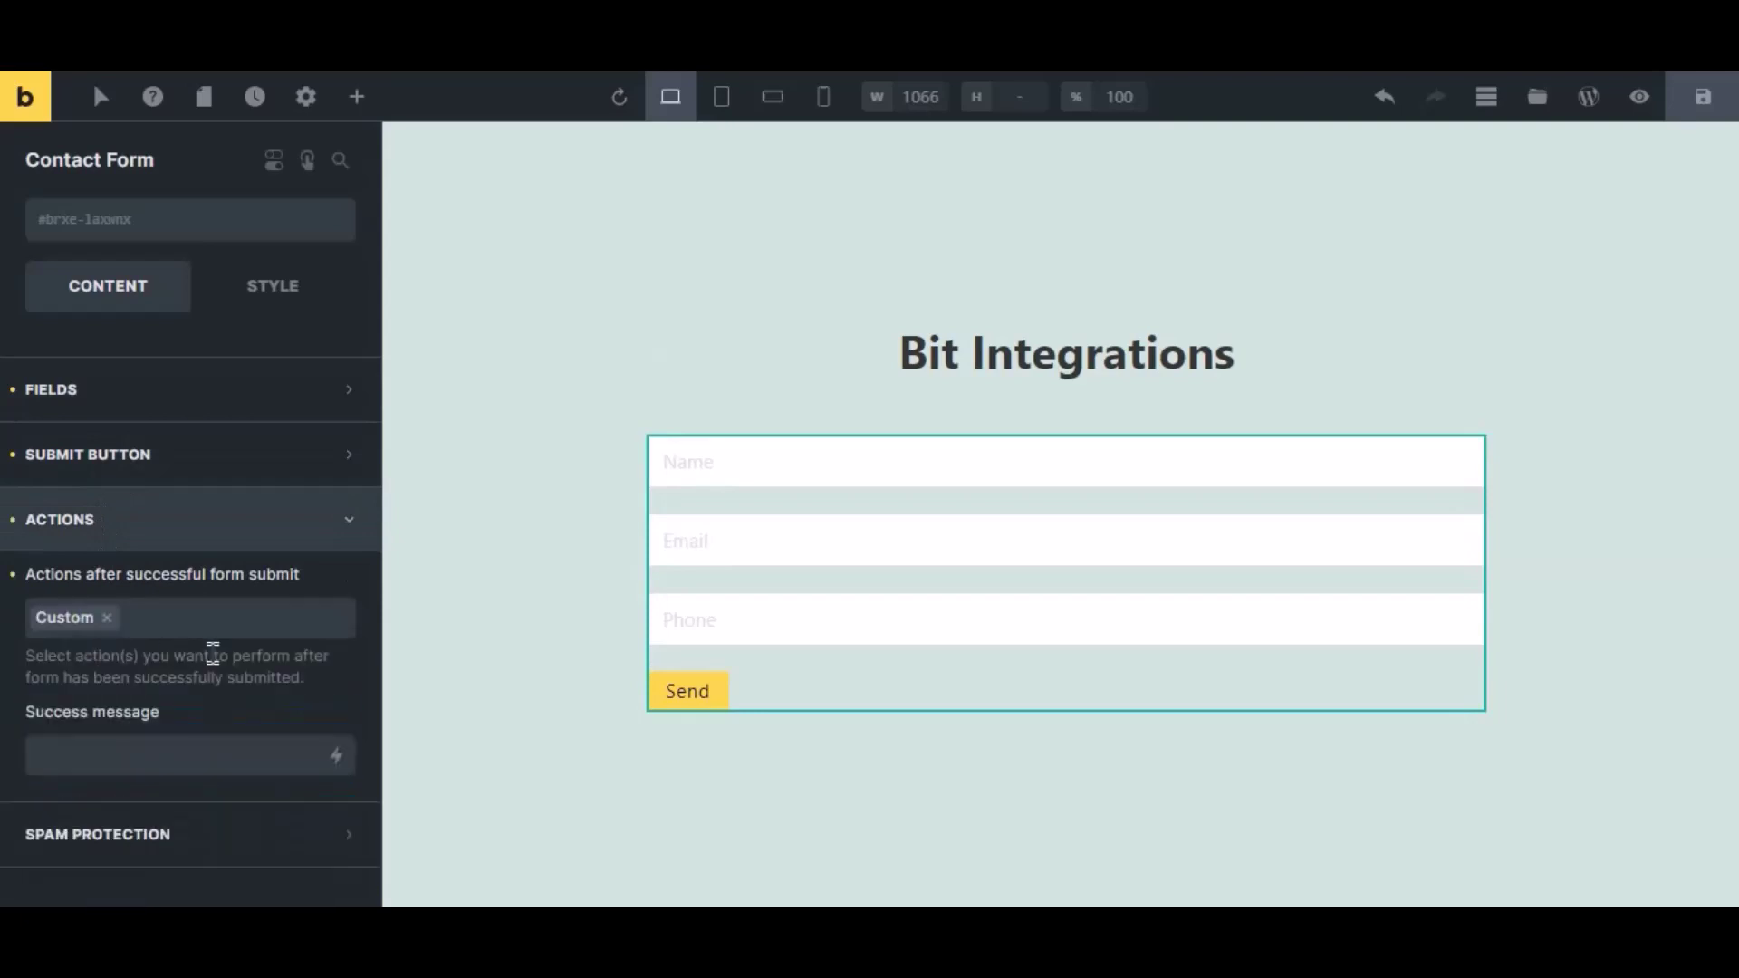
left_click(1703, 97)
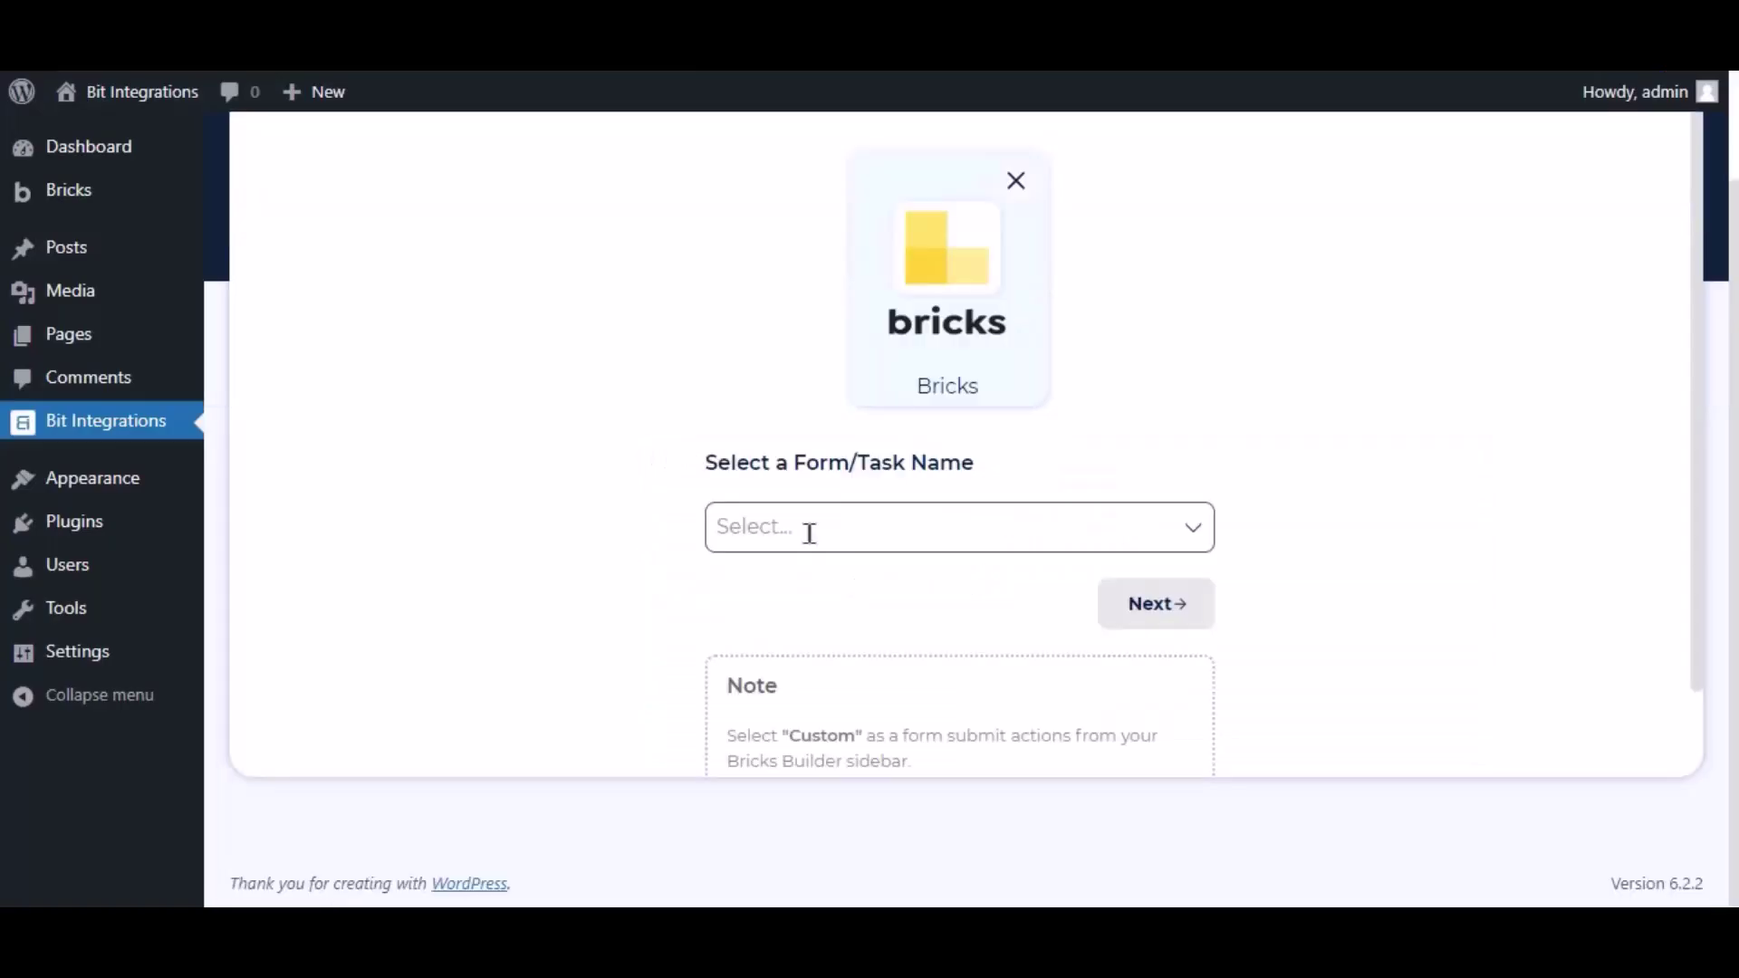
Pick Contact Form as the Bricks trigger form, then choose Albato, found by searching 'al', as the action.
left_click(807, 530)
left_click(807, 590)
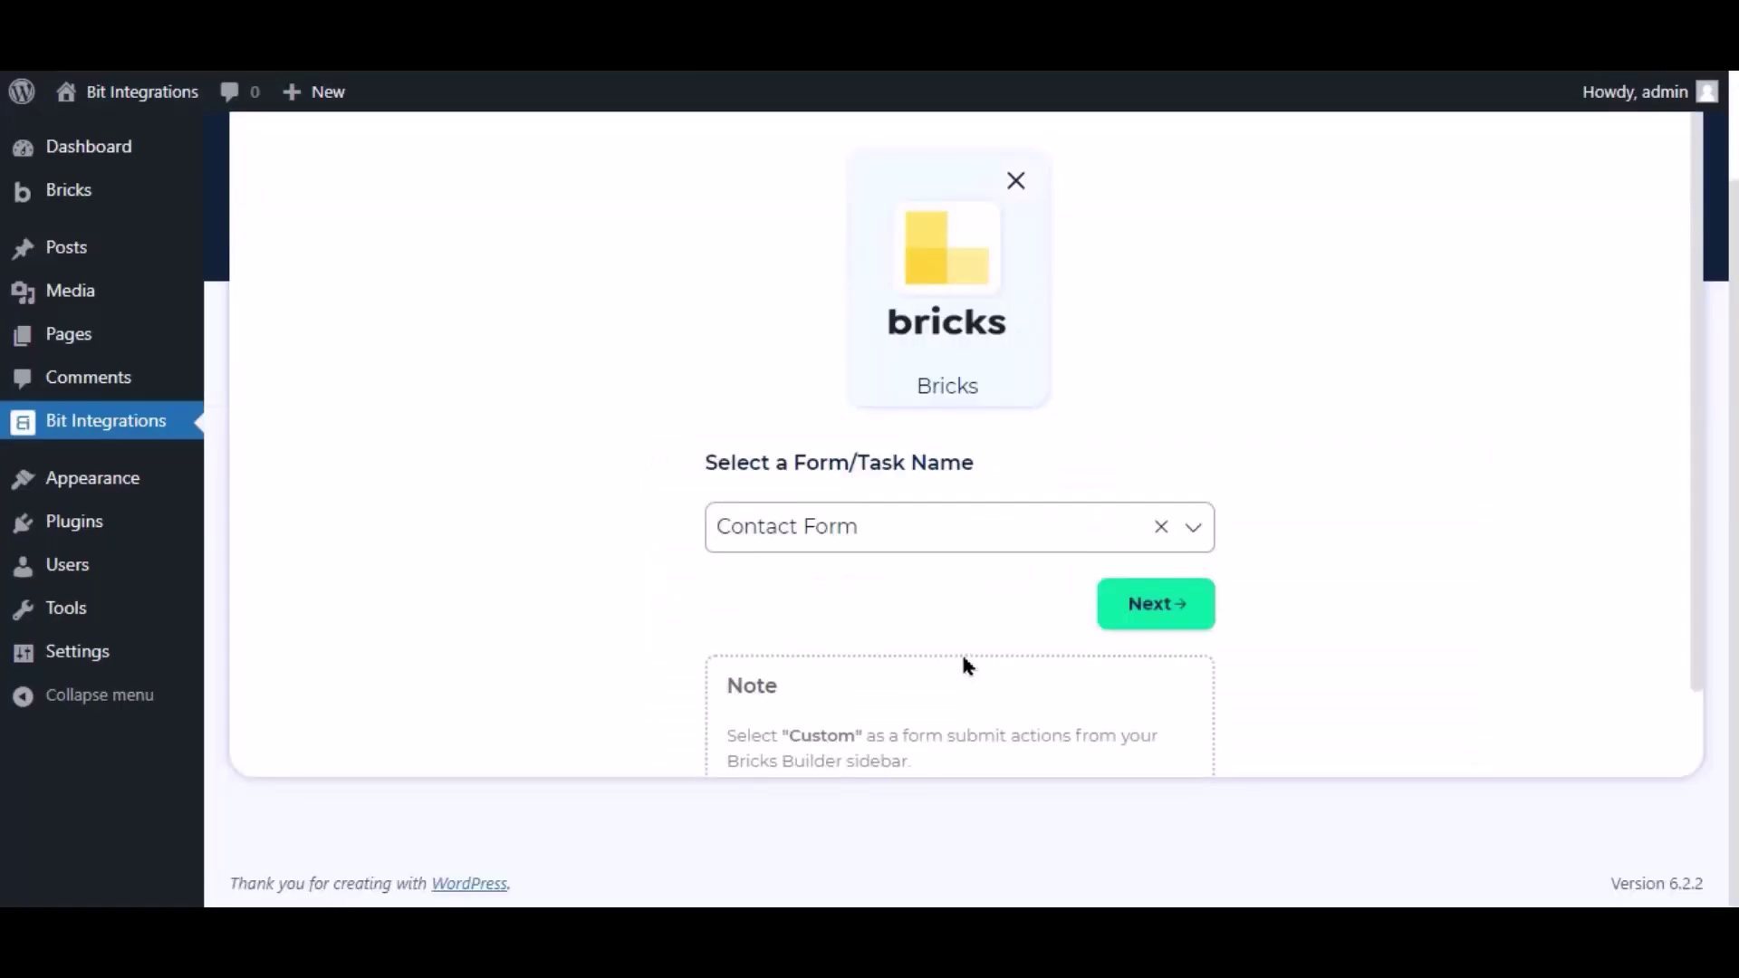
left_click(1146, 625)
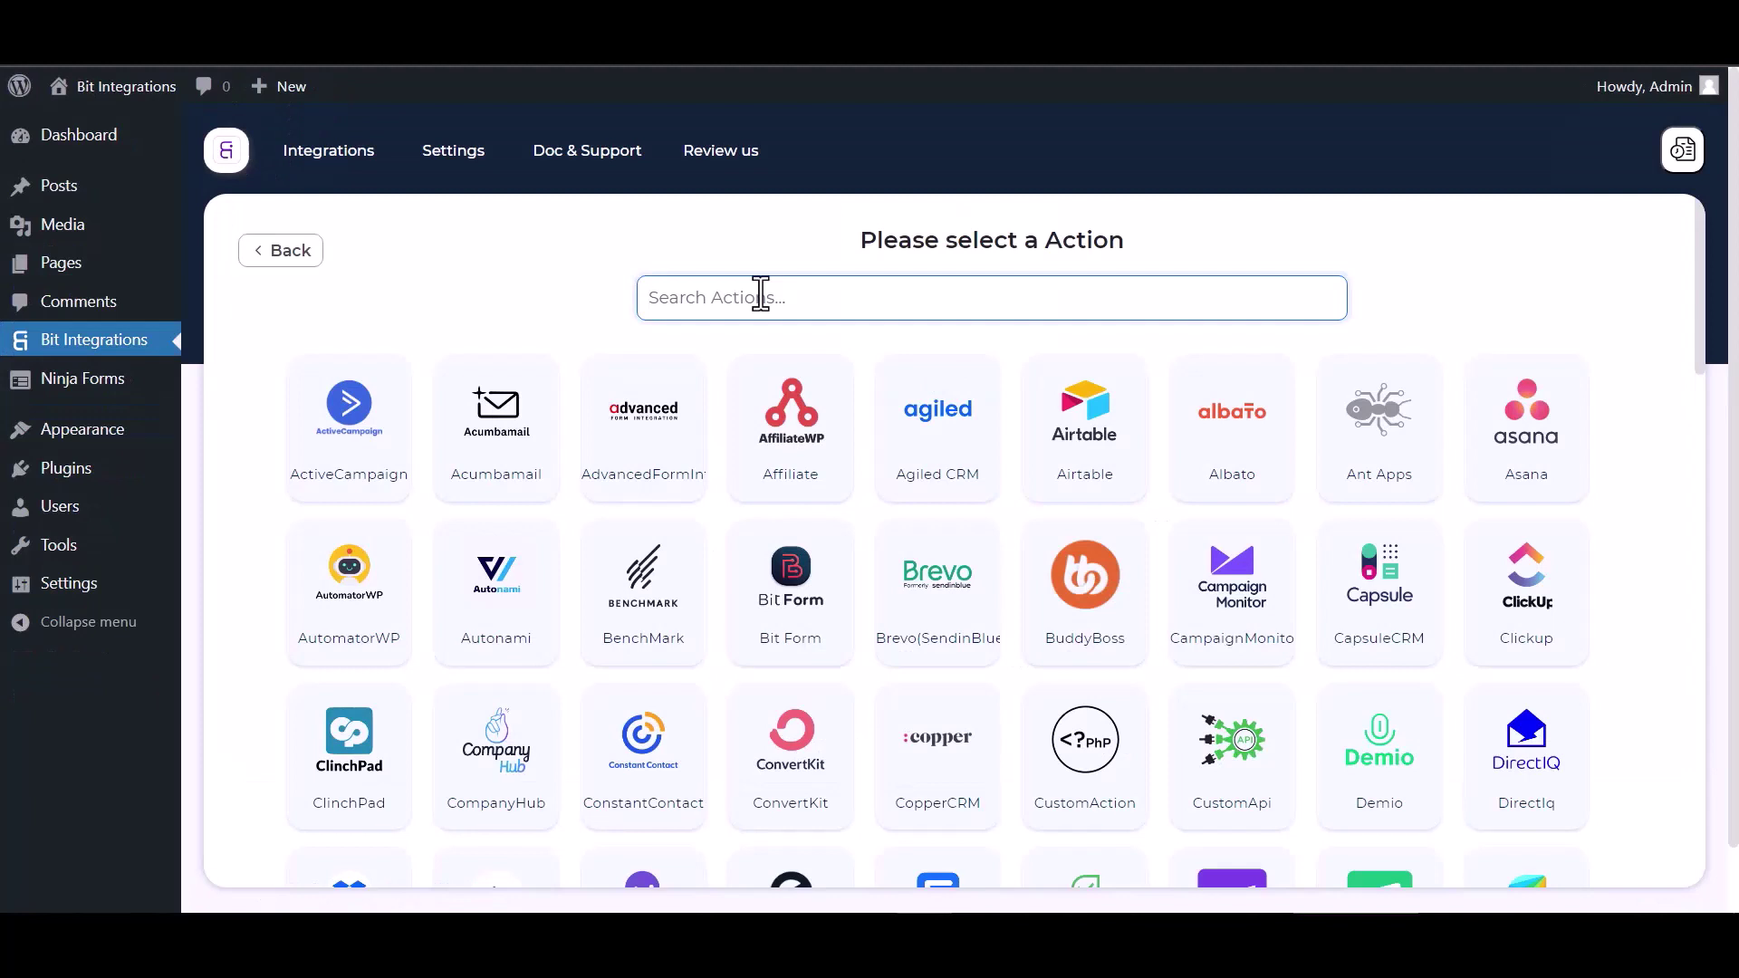
type("al")
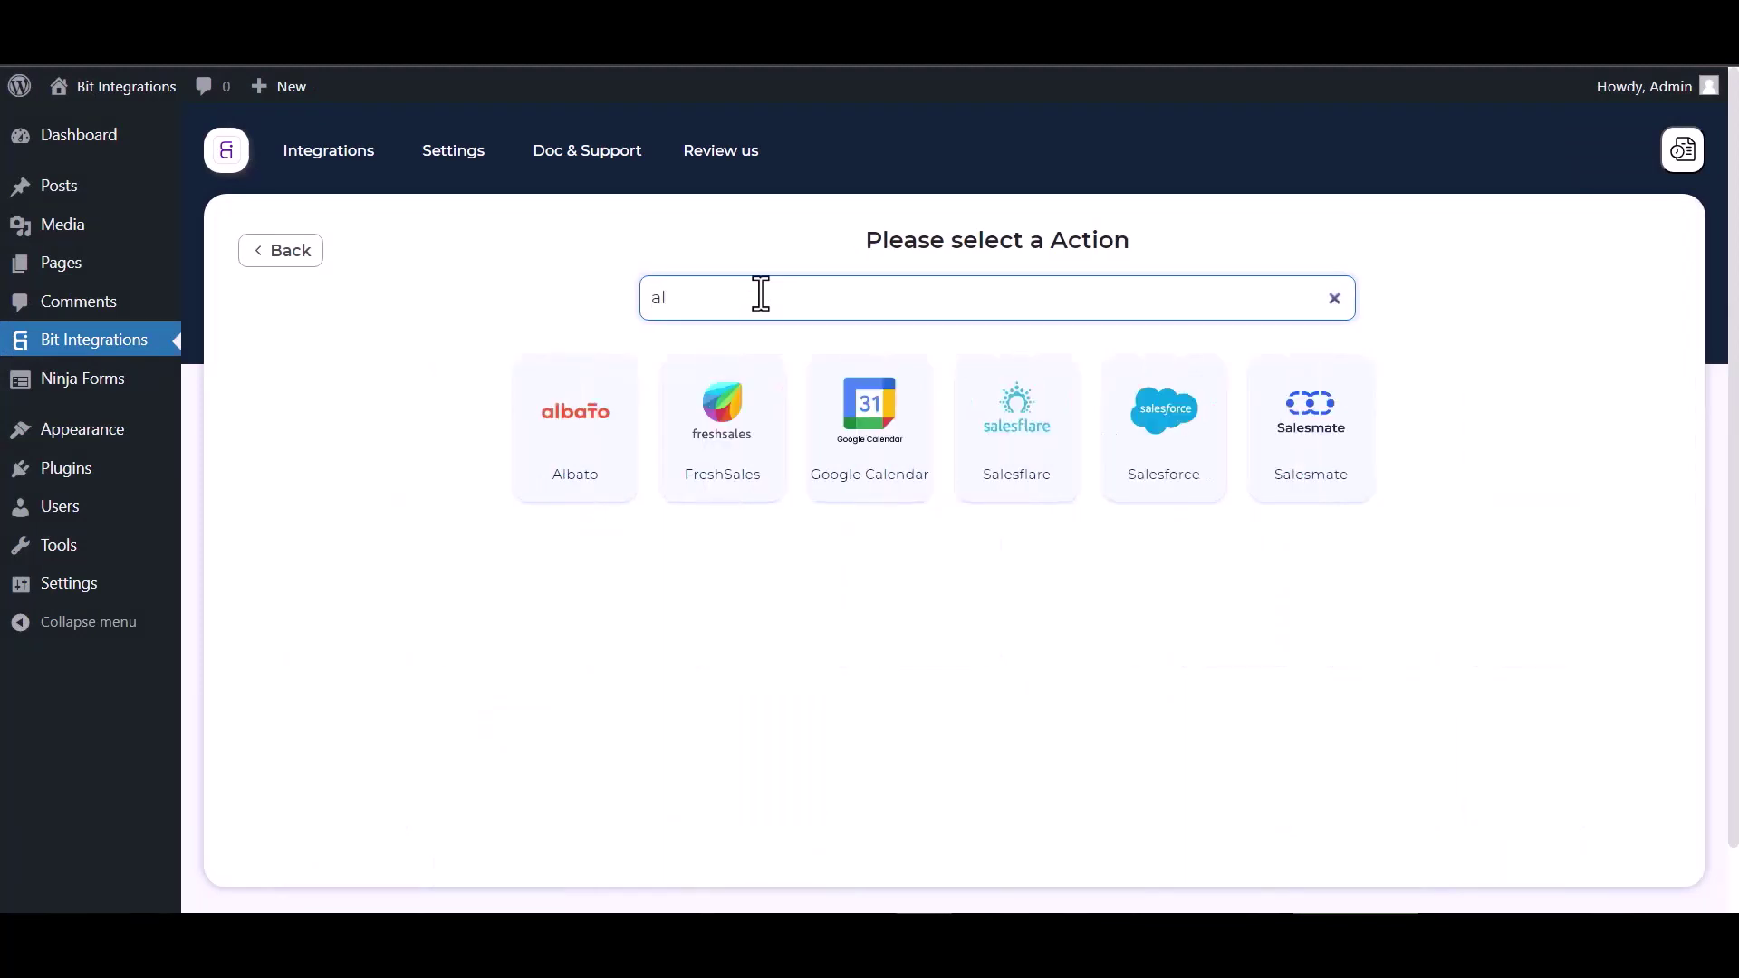
left_click(564, 398)
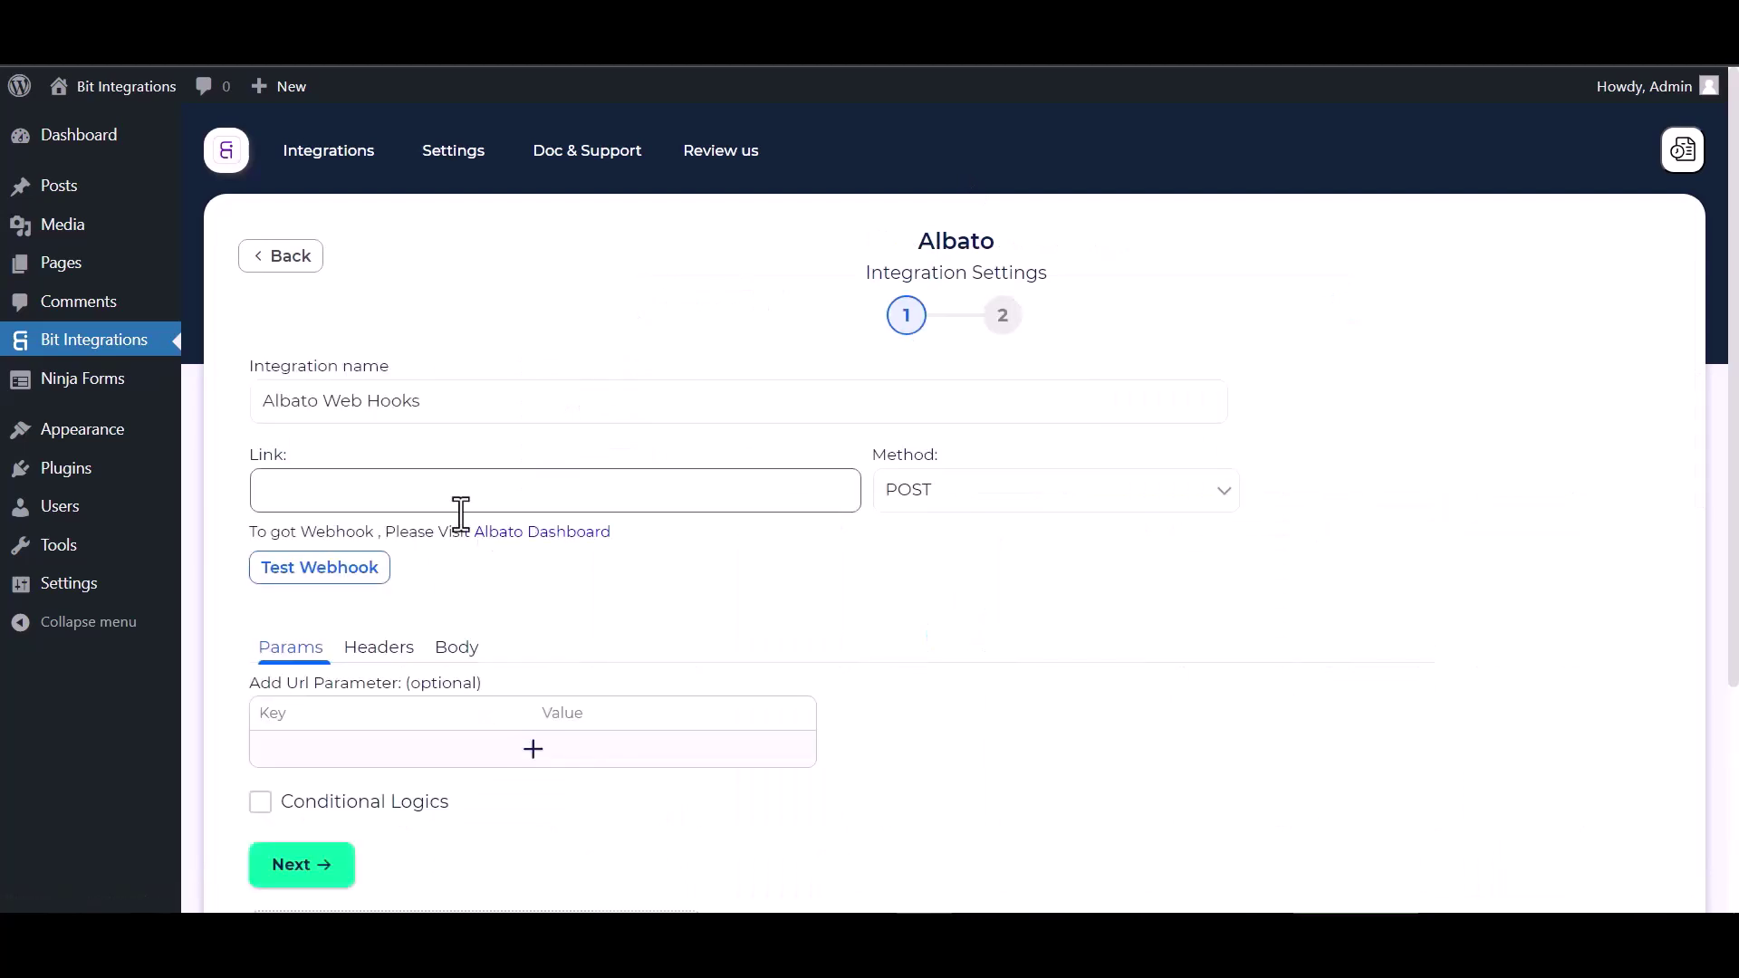
Start a new Albato automation and begin setting up its trigger.
left_click(528, 535)
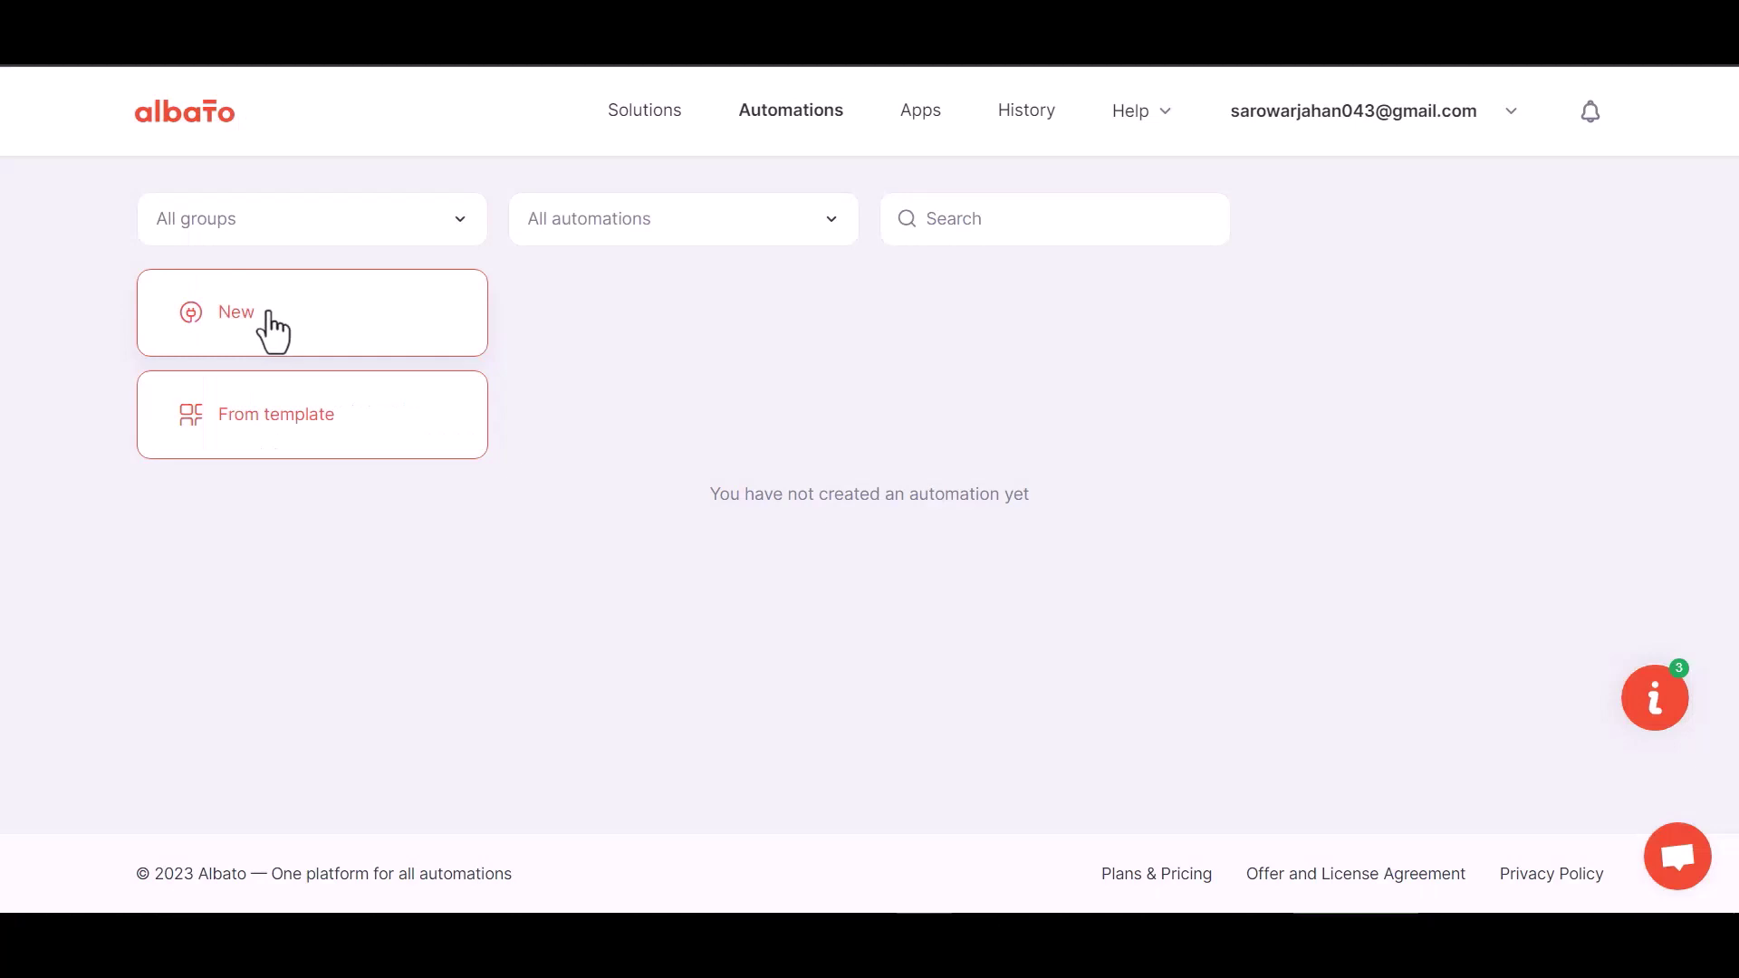
left_click(263, 328)
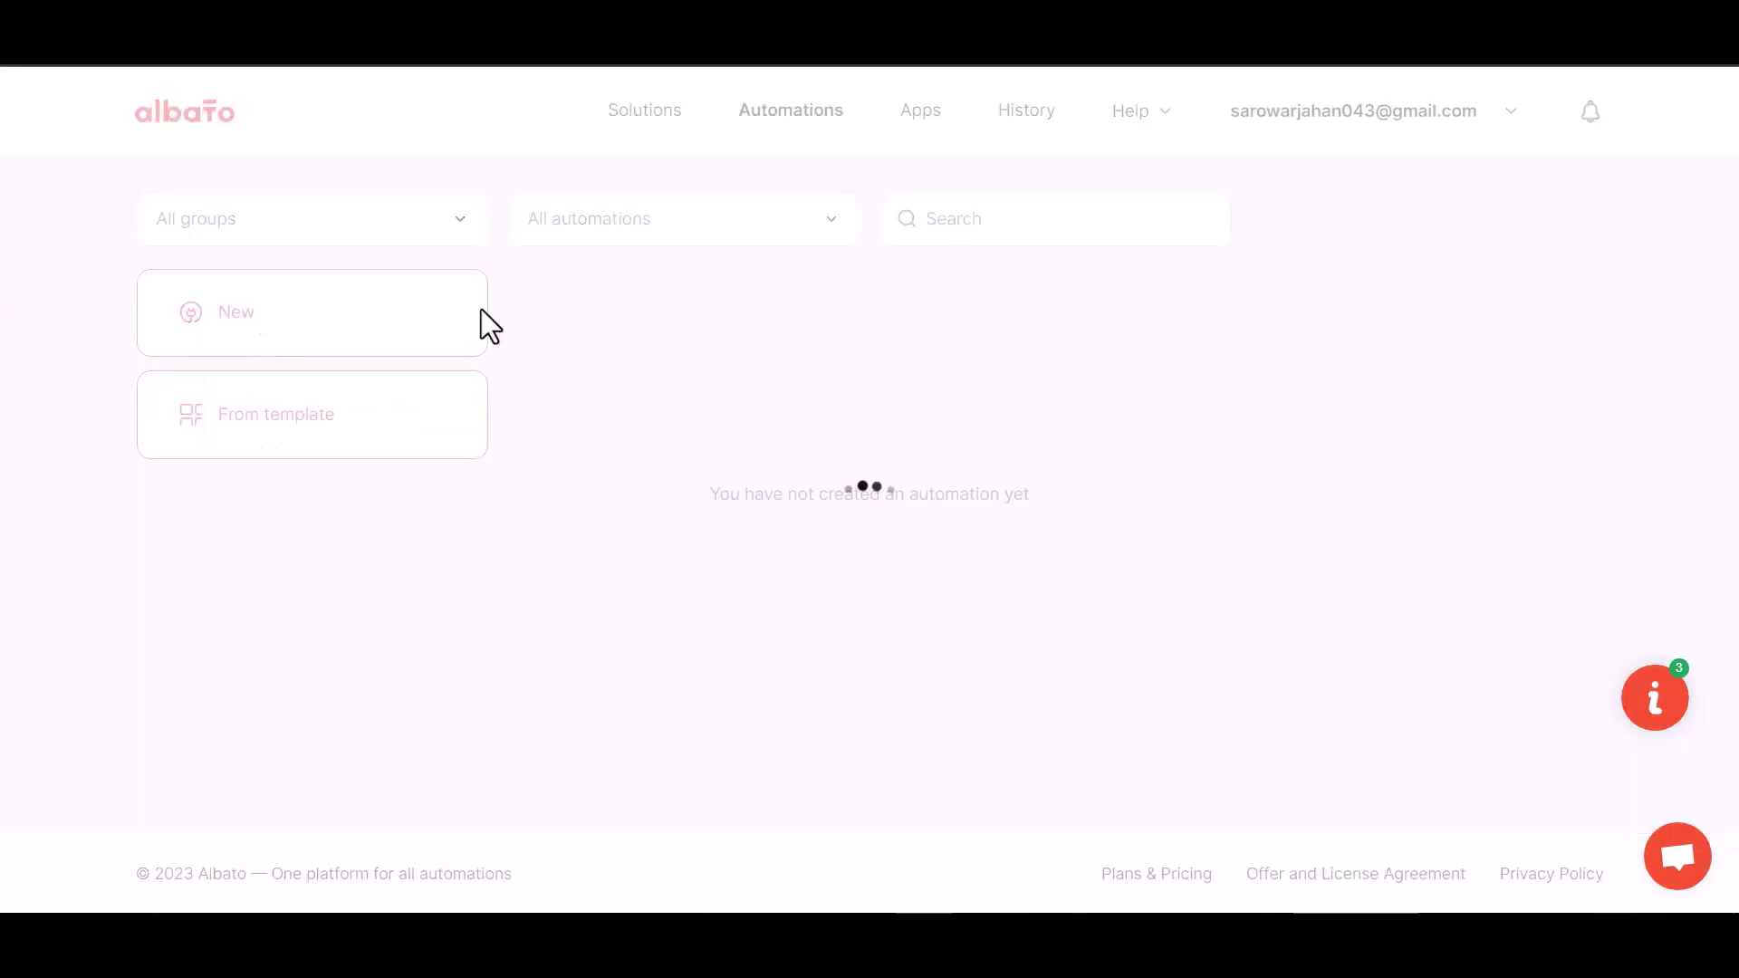
left_click(1272, 485)
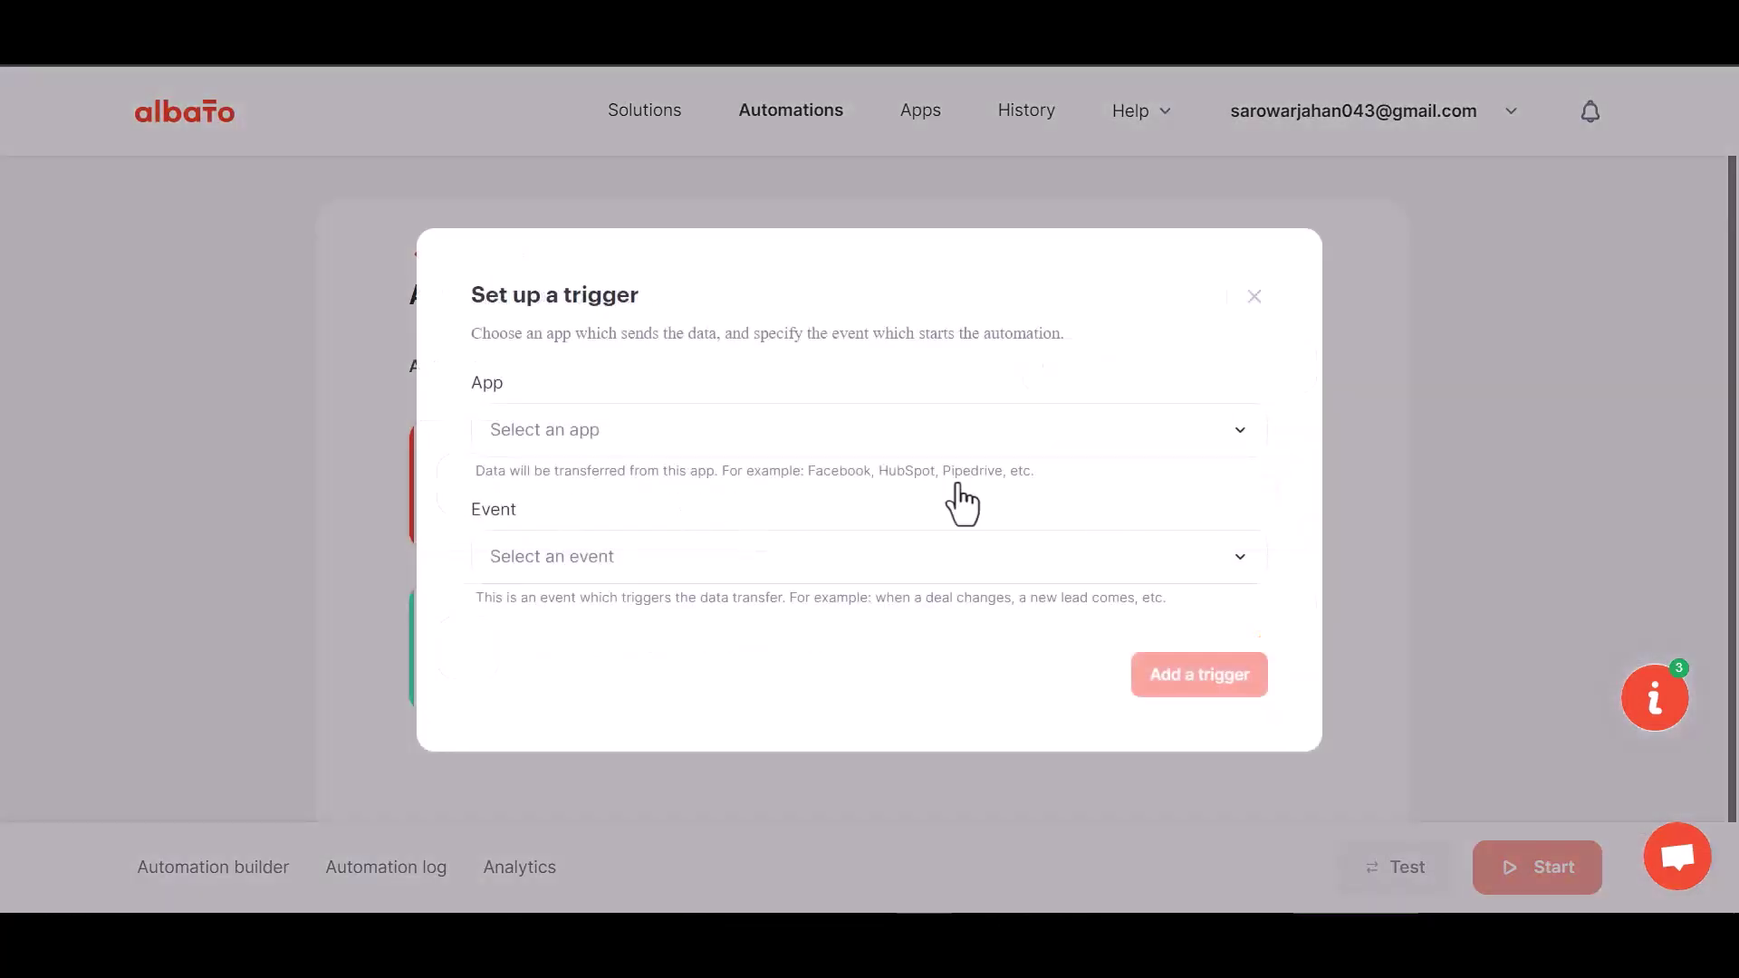
Choose the Webhook app, the Incoming webhook event and the My Account Webhook connection.
left_click(608, 440)
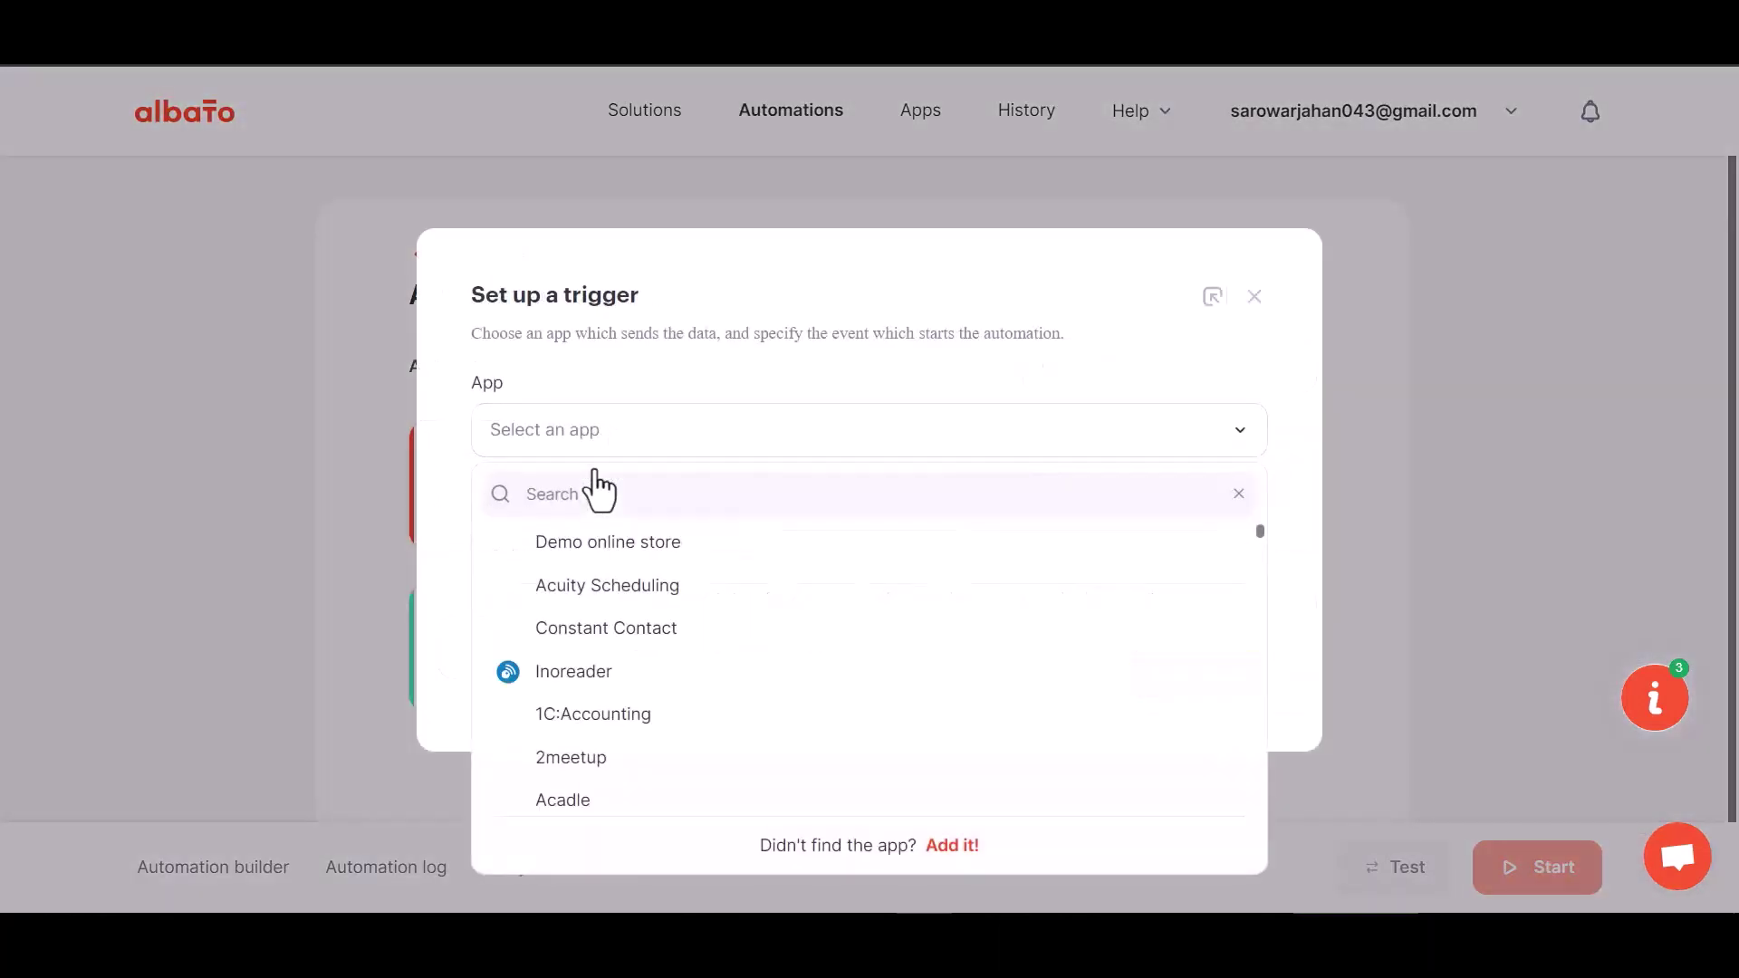
type("we")
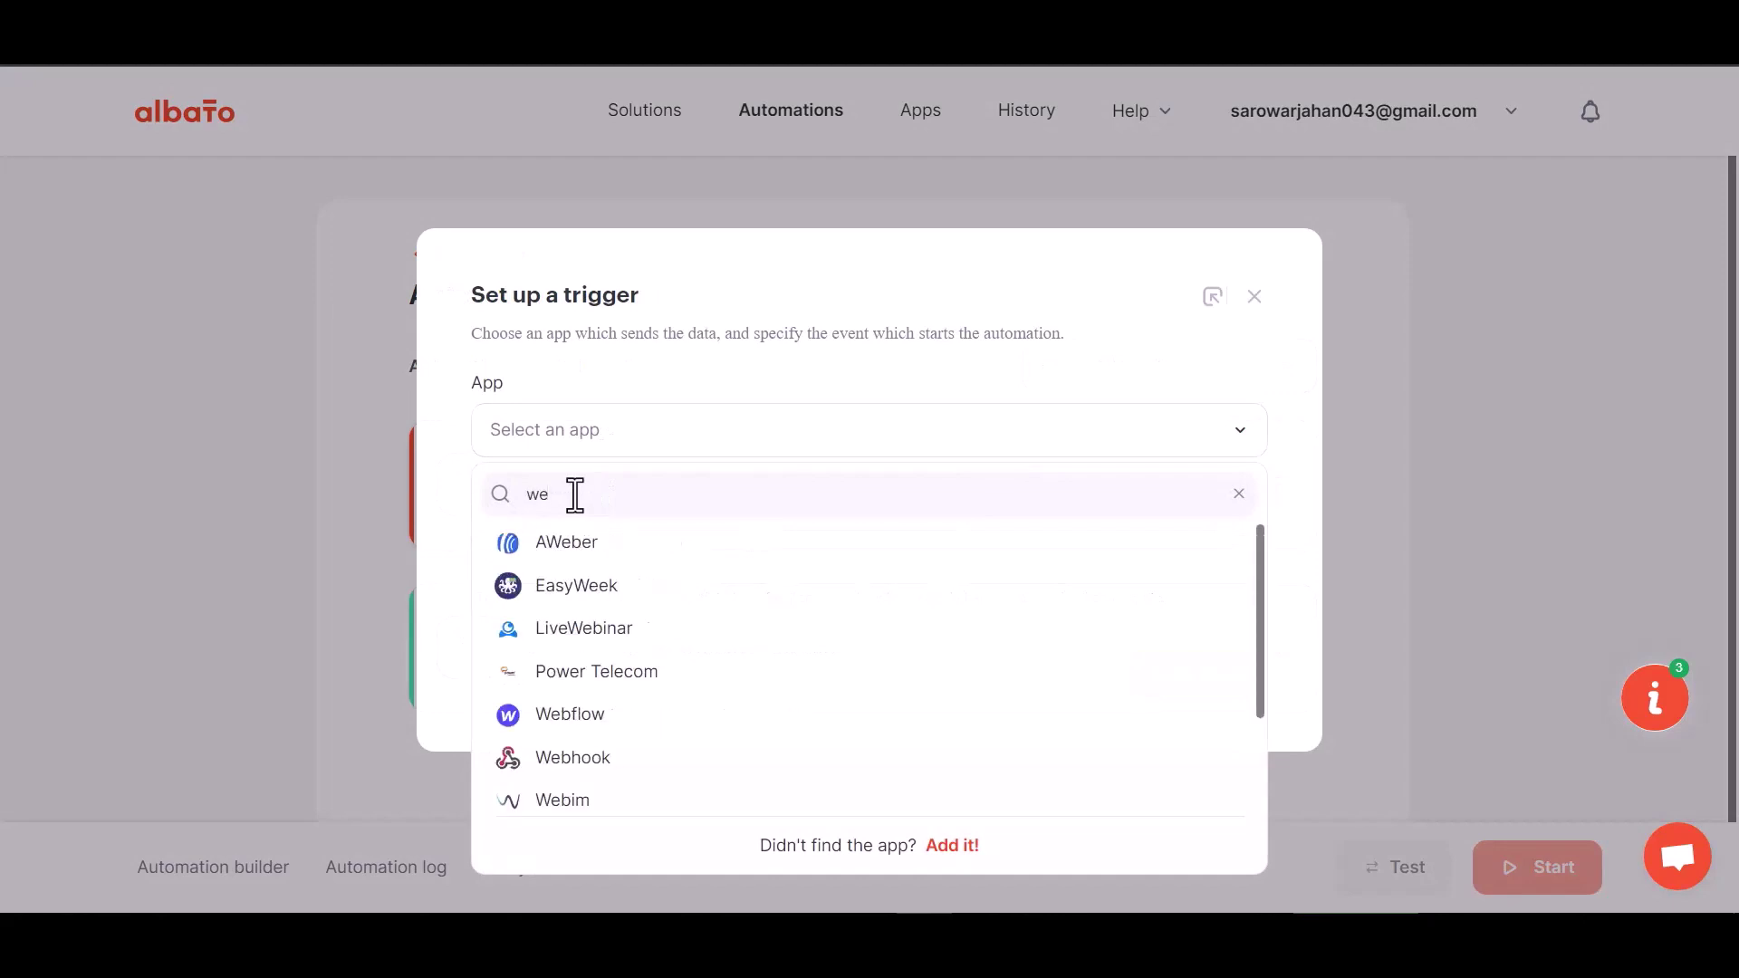
type("bh")
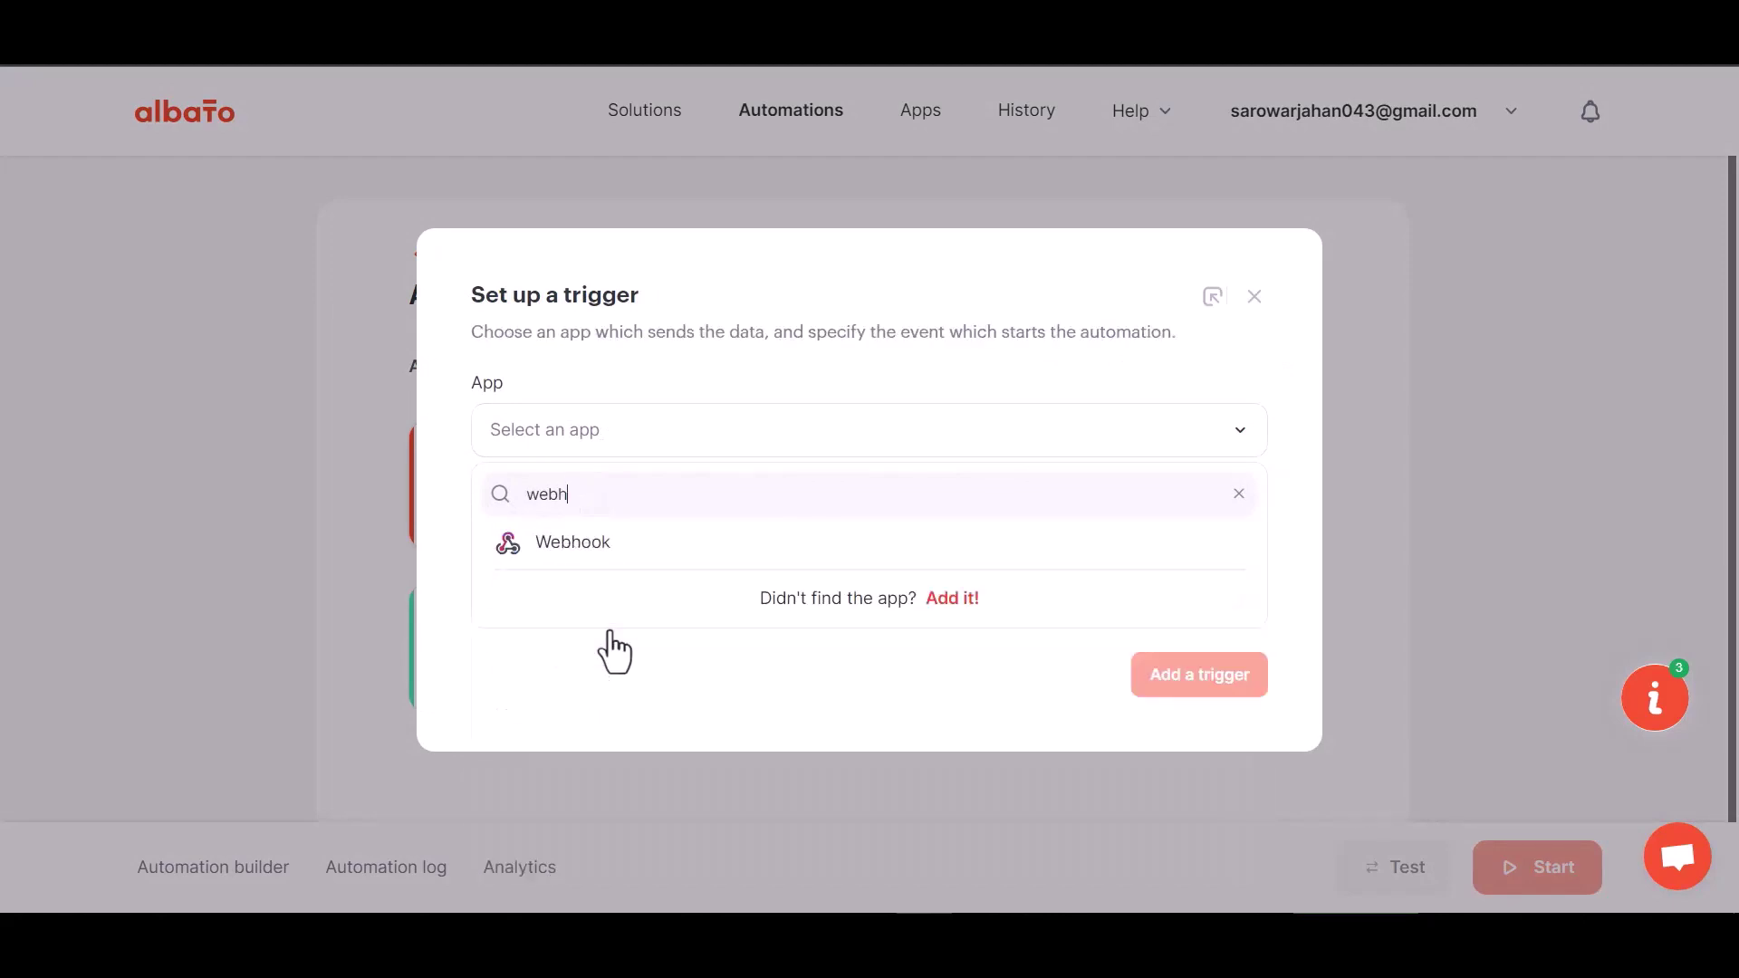
left_click(612, 548)
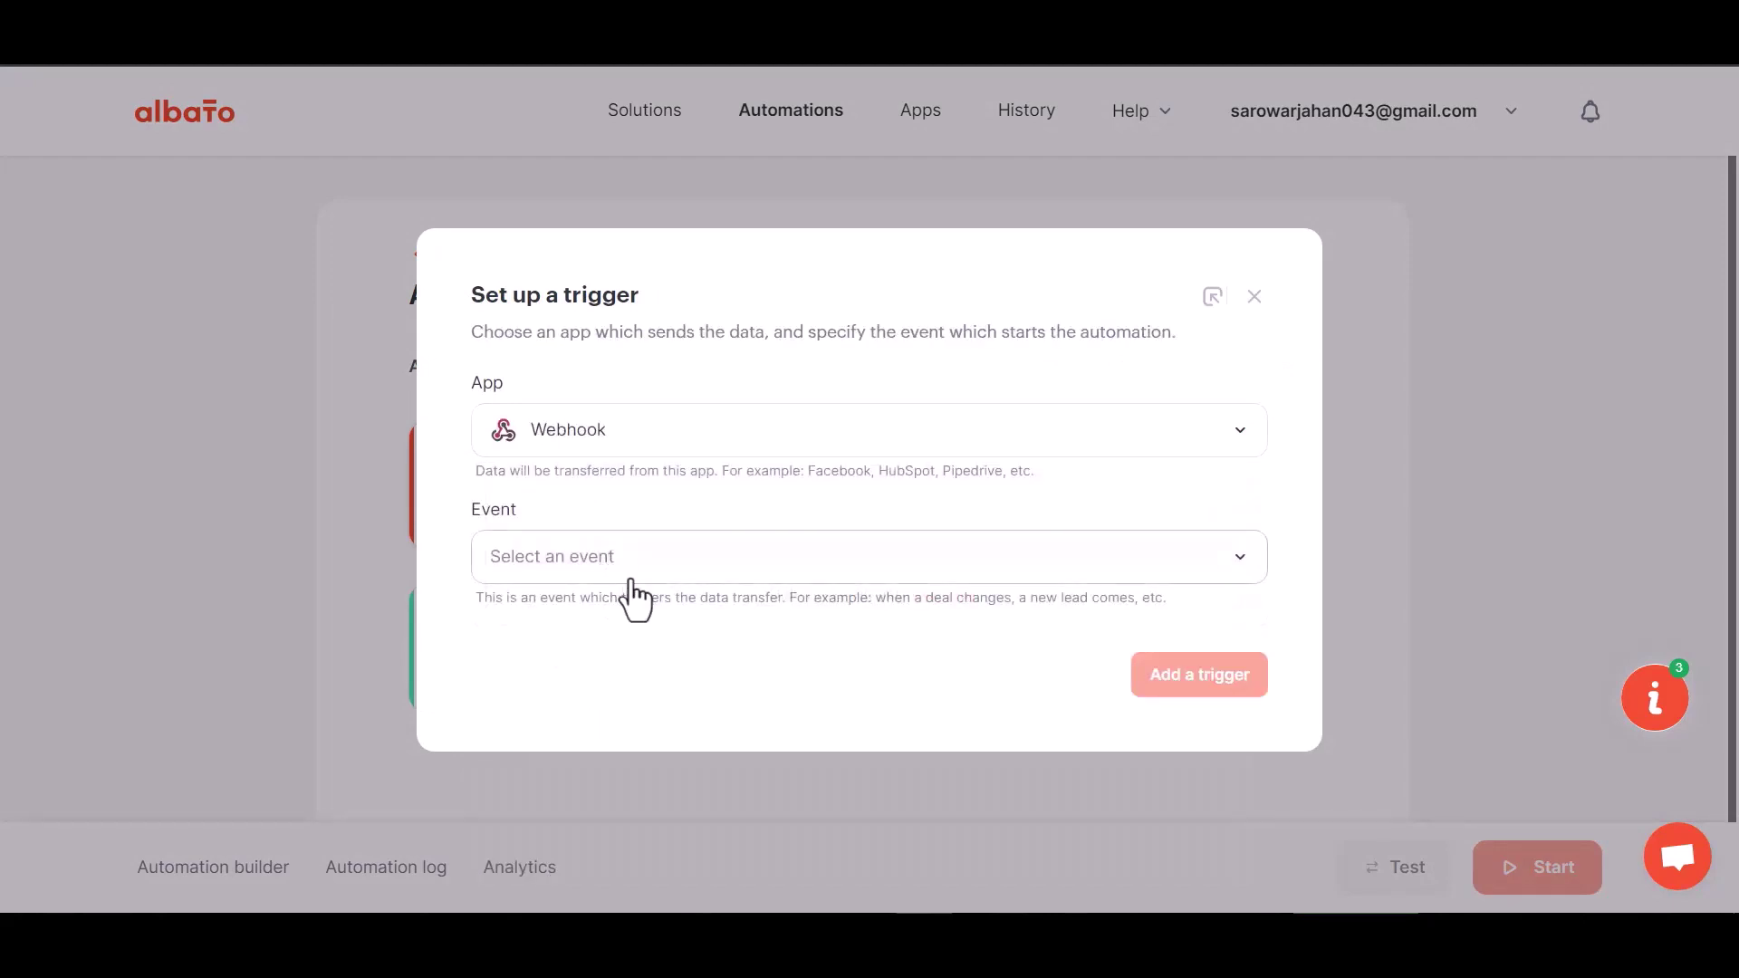
left_click(597, 563)
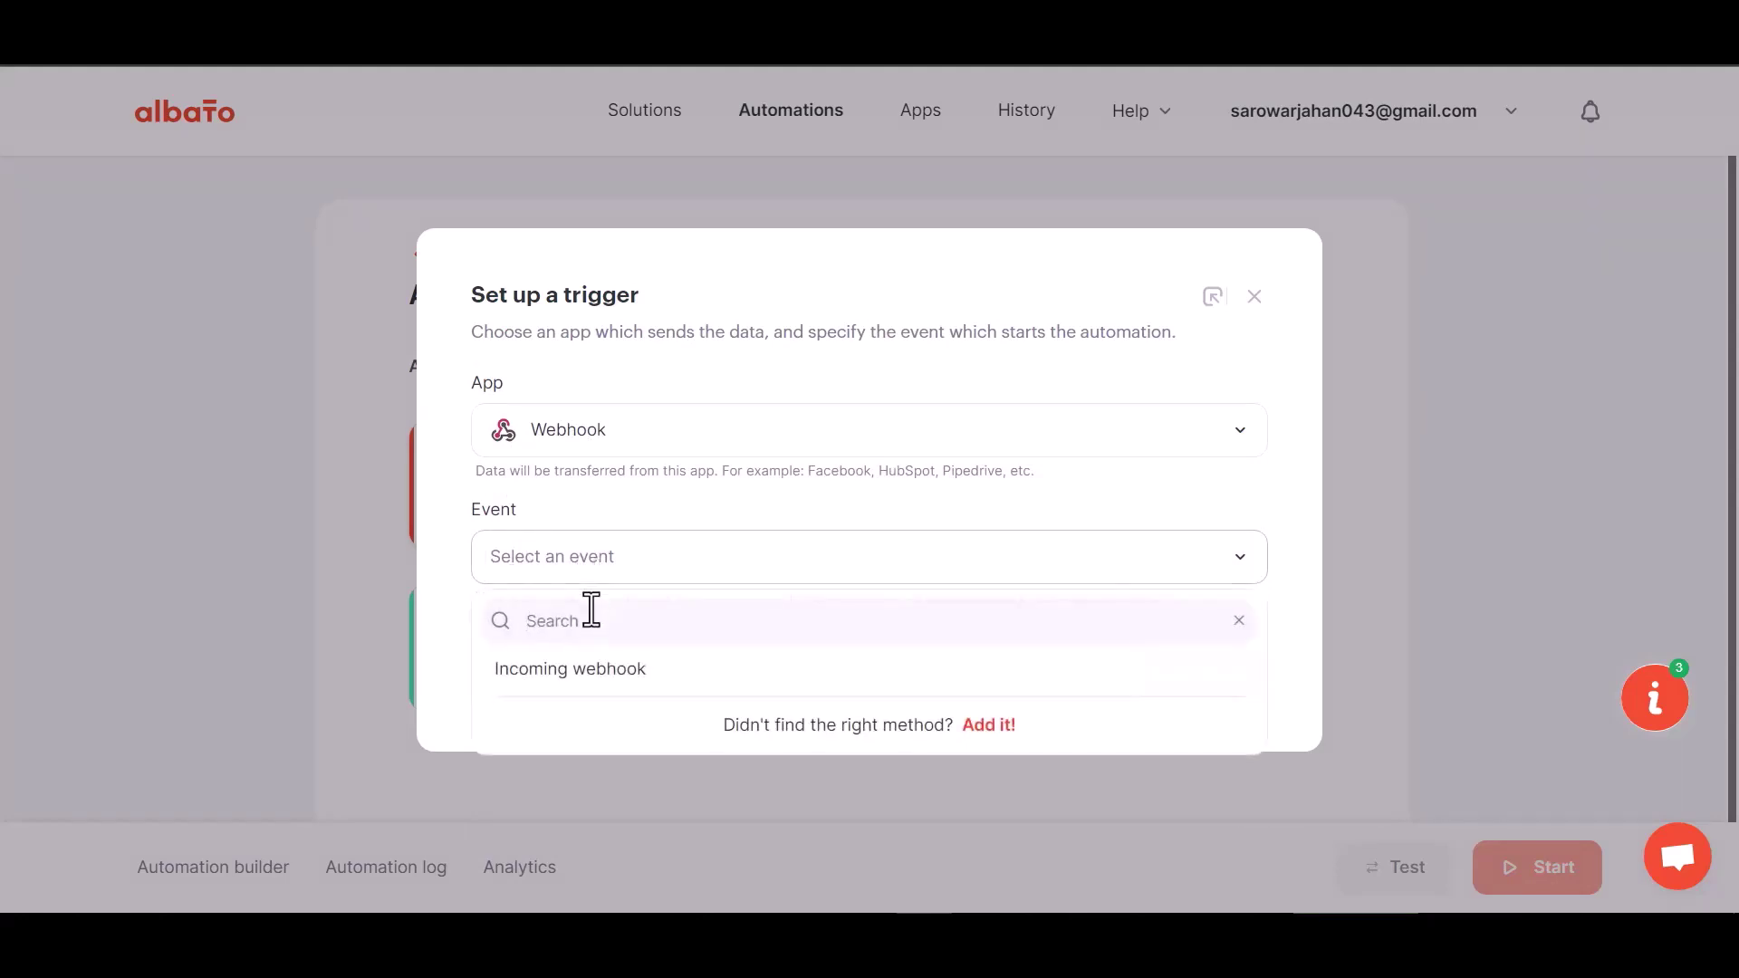
left_click(587, 670)
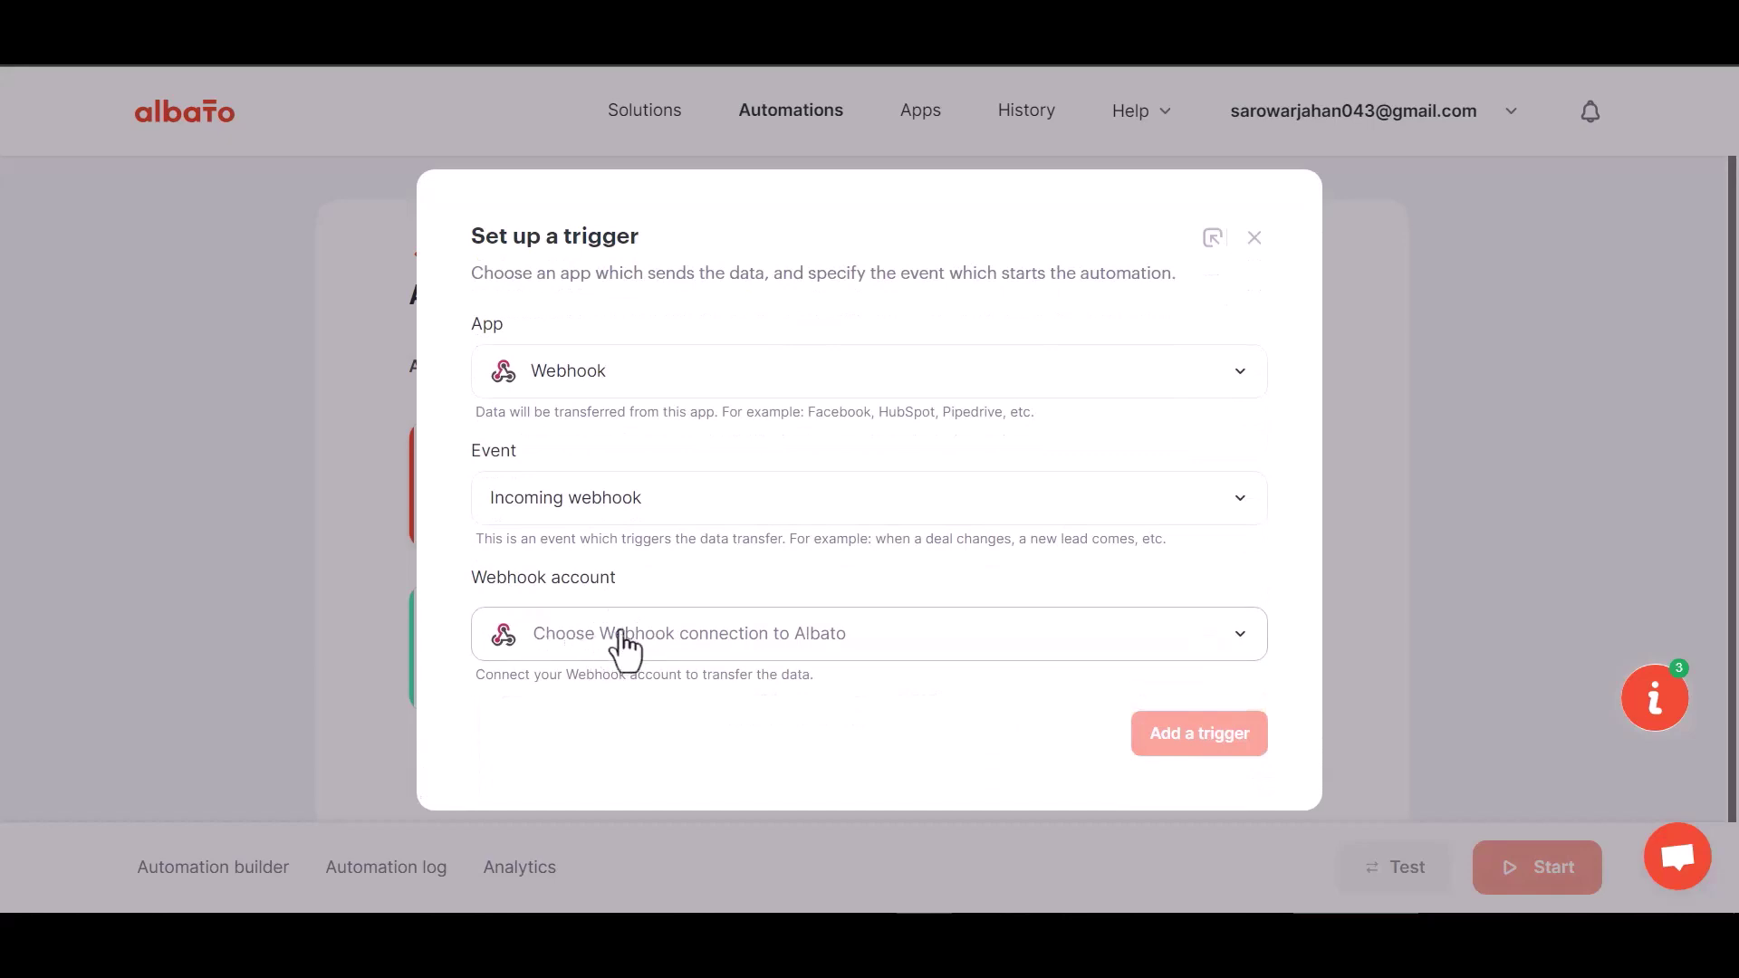
left_click(622, 643)
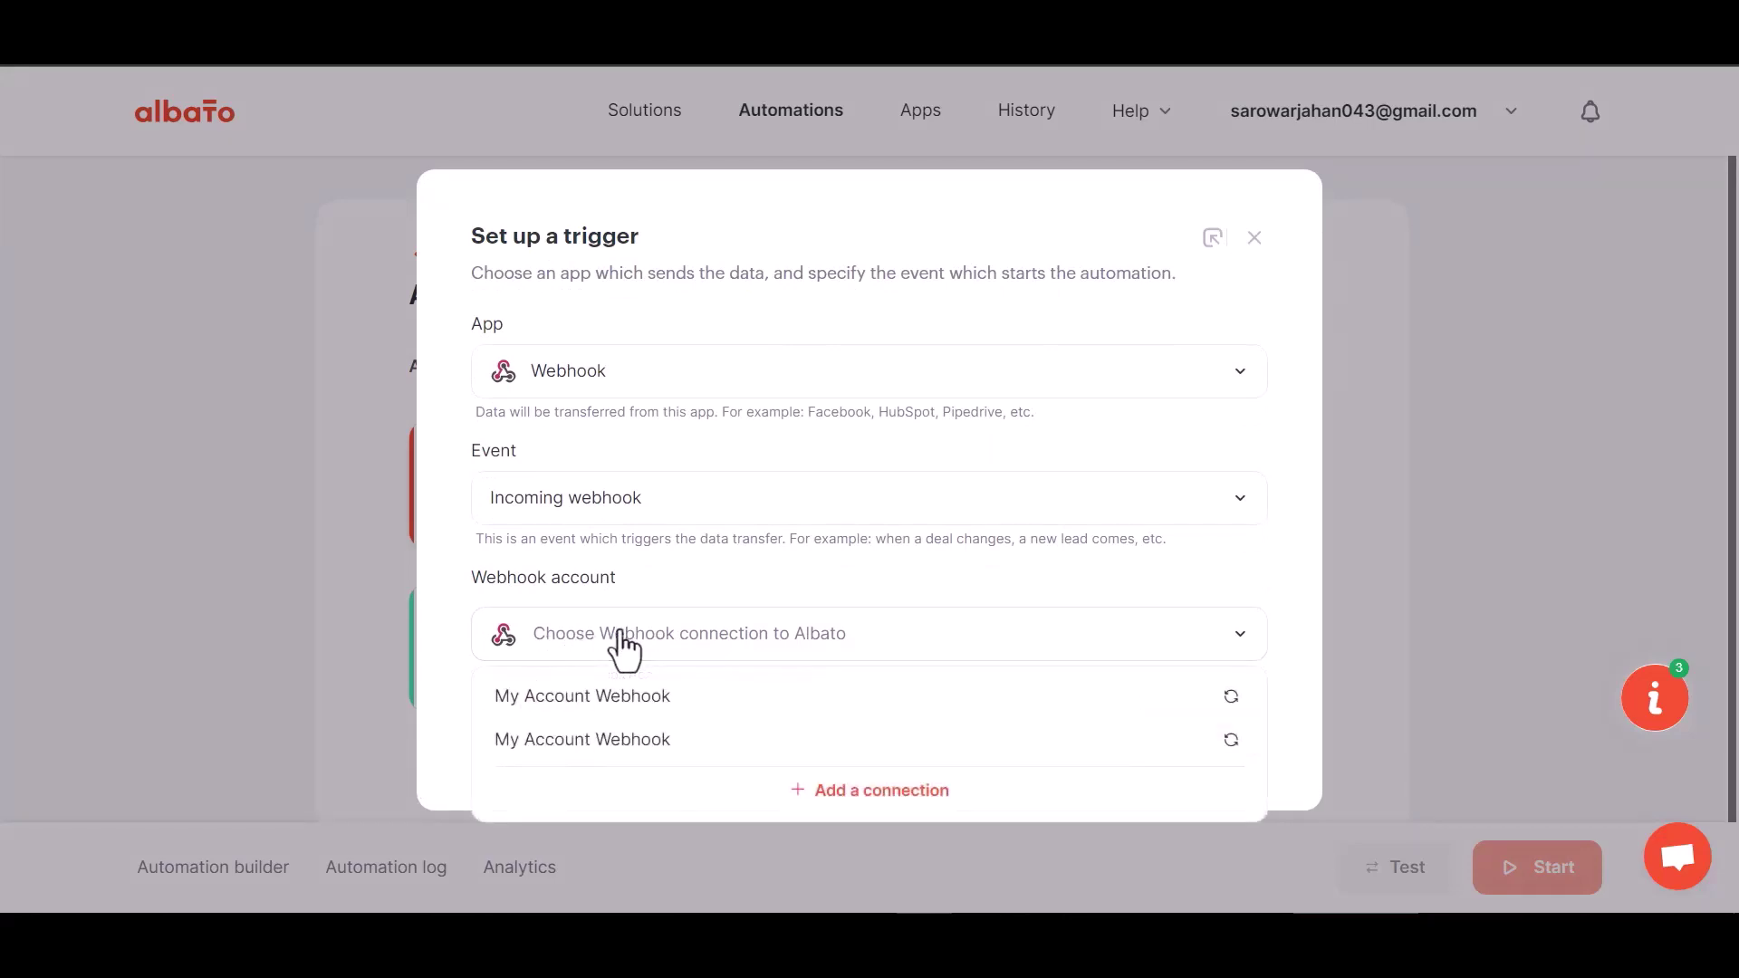
left_click(631, 708)
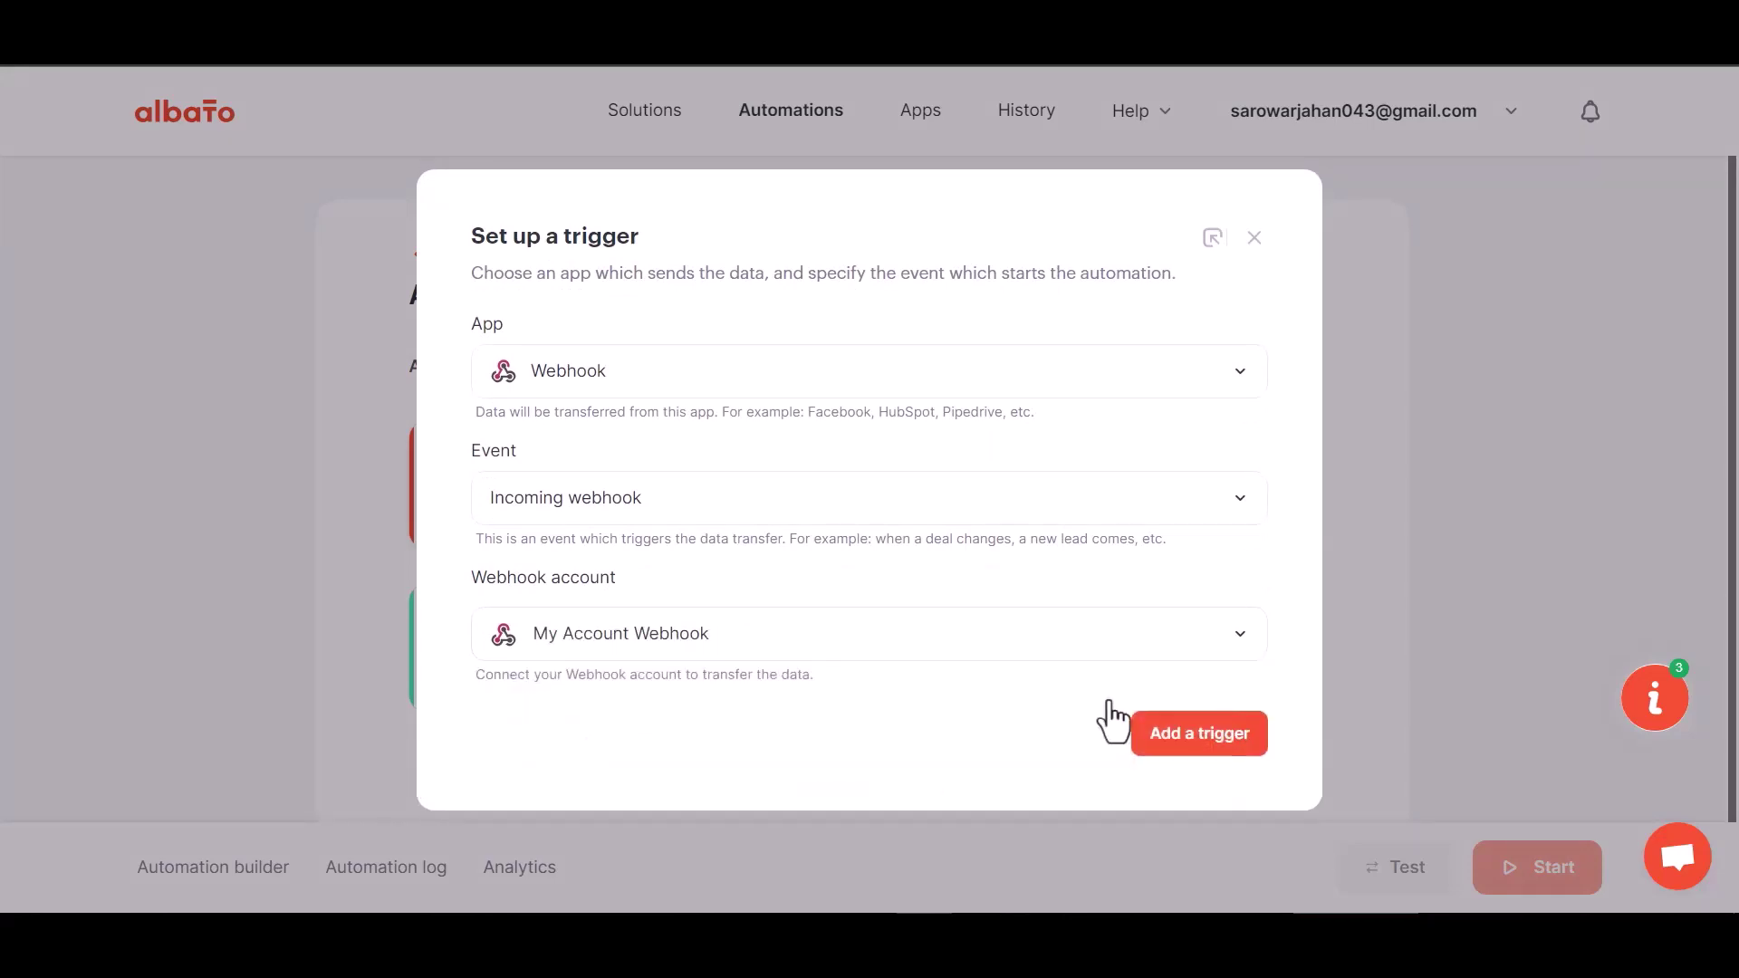
Add the webhook trigger, copy its generated URL and leave the catcher waiting for data.
left_click(1166, 749)
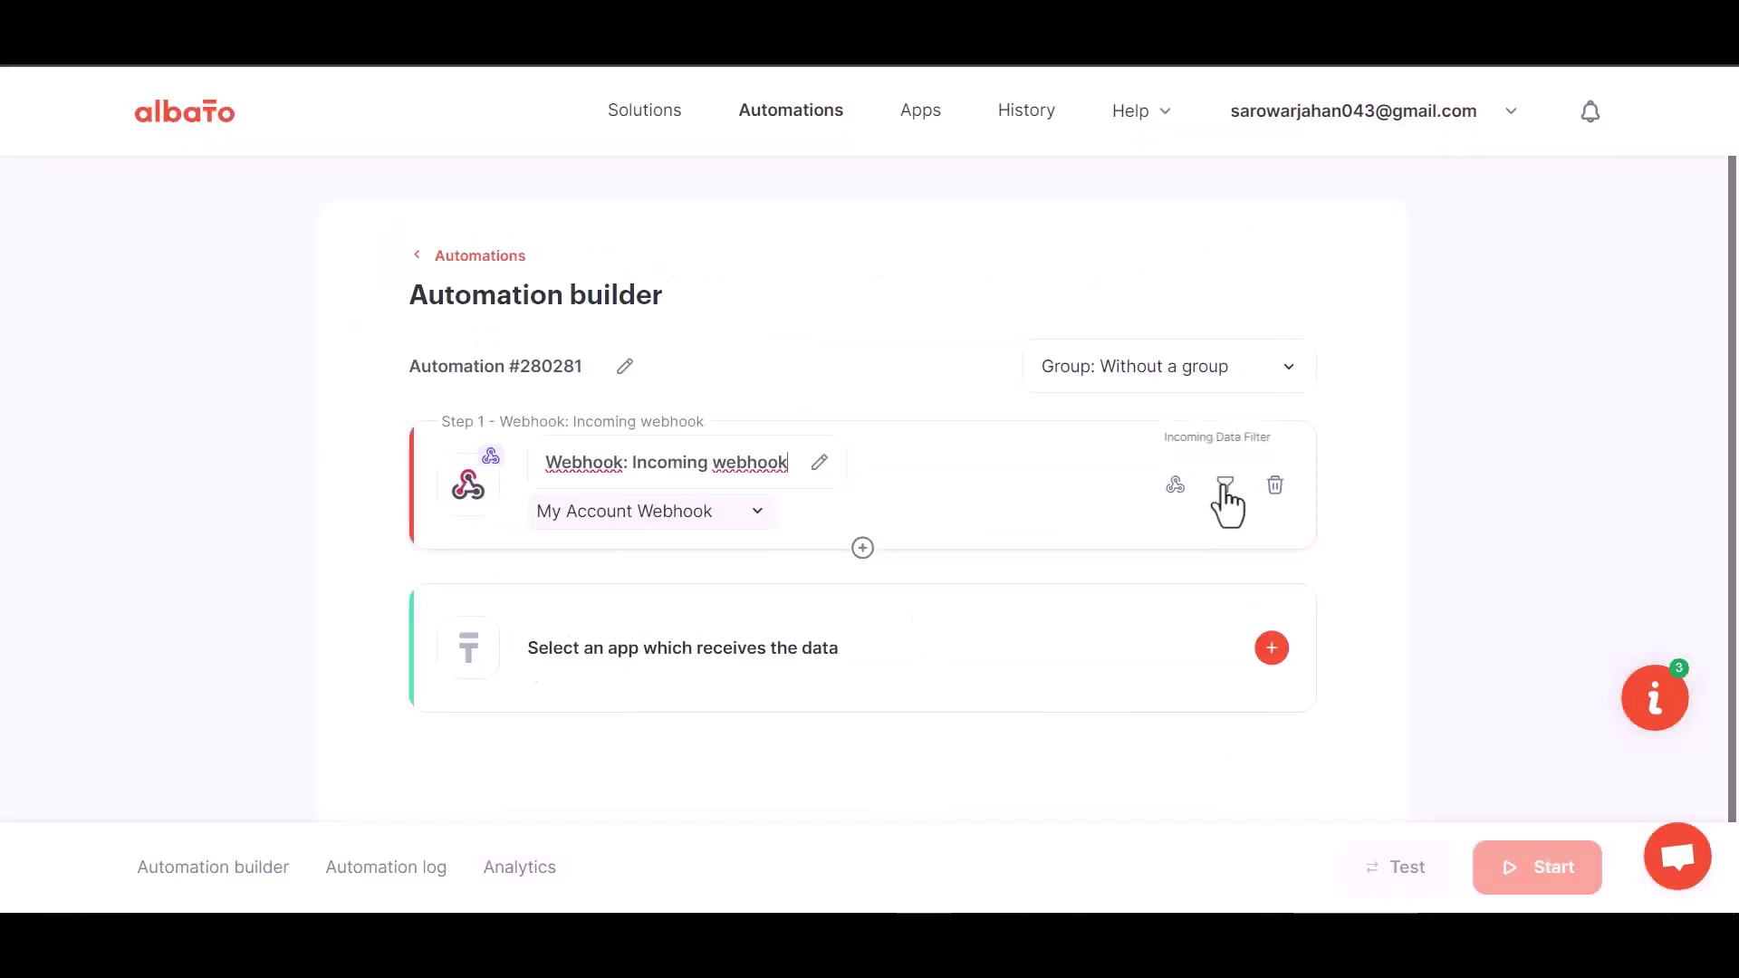
left_click(1173, 487)
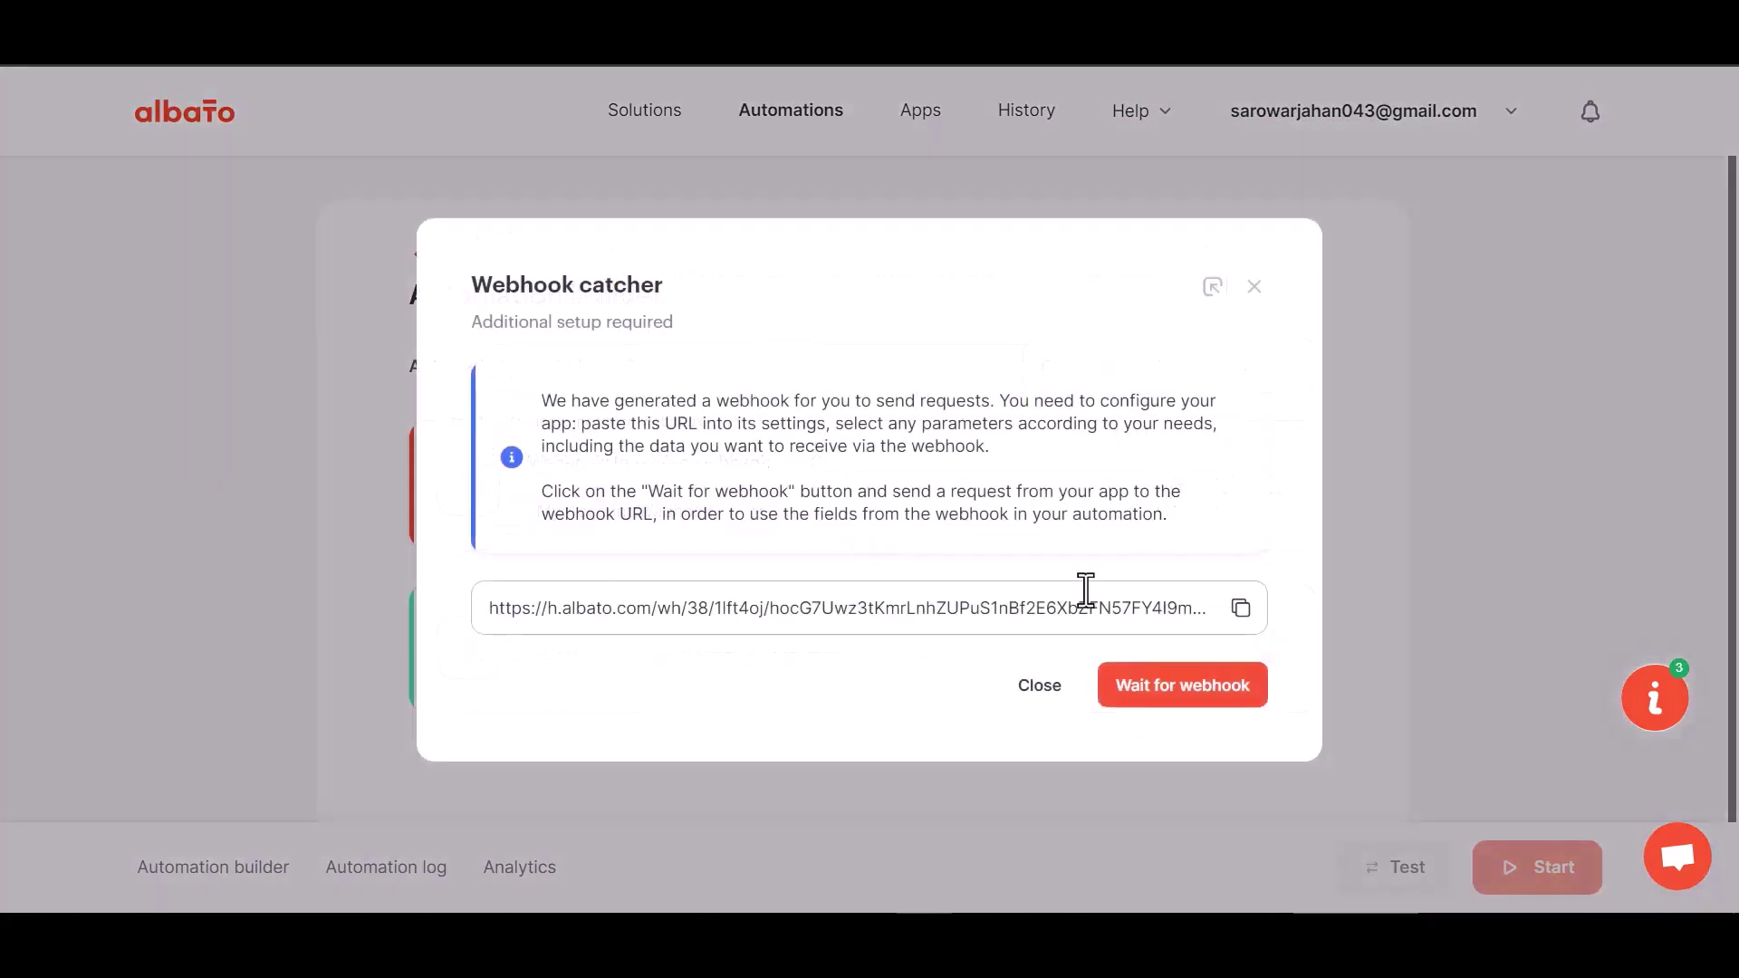
left_click(1242, 607)
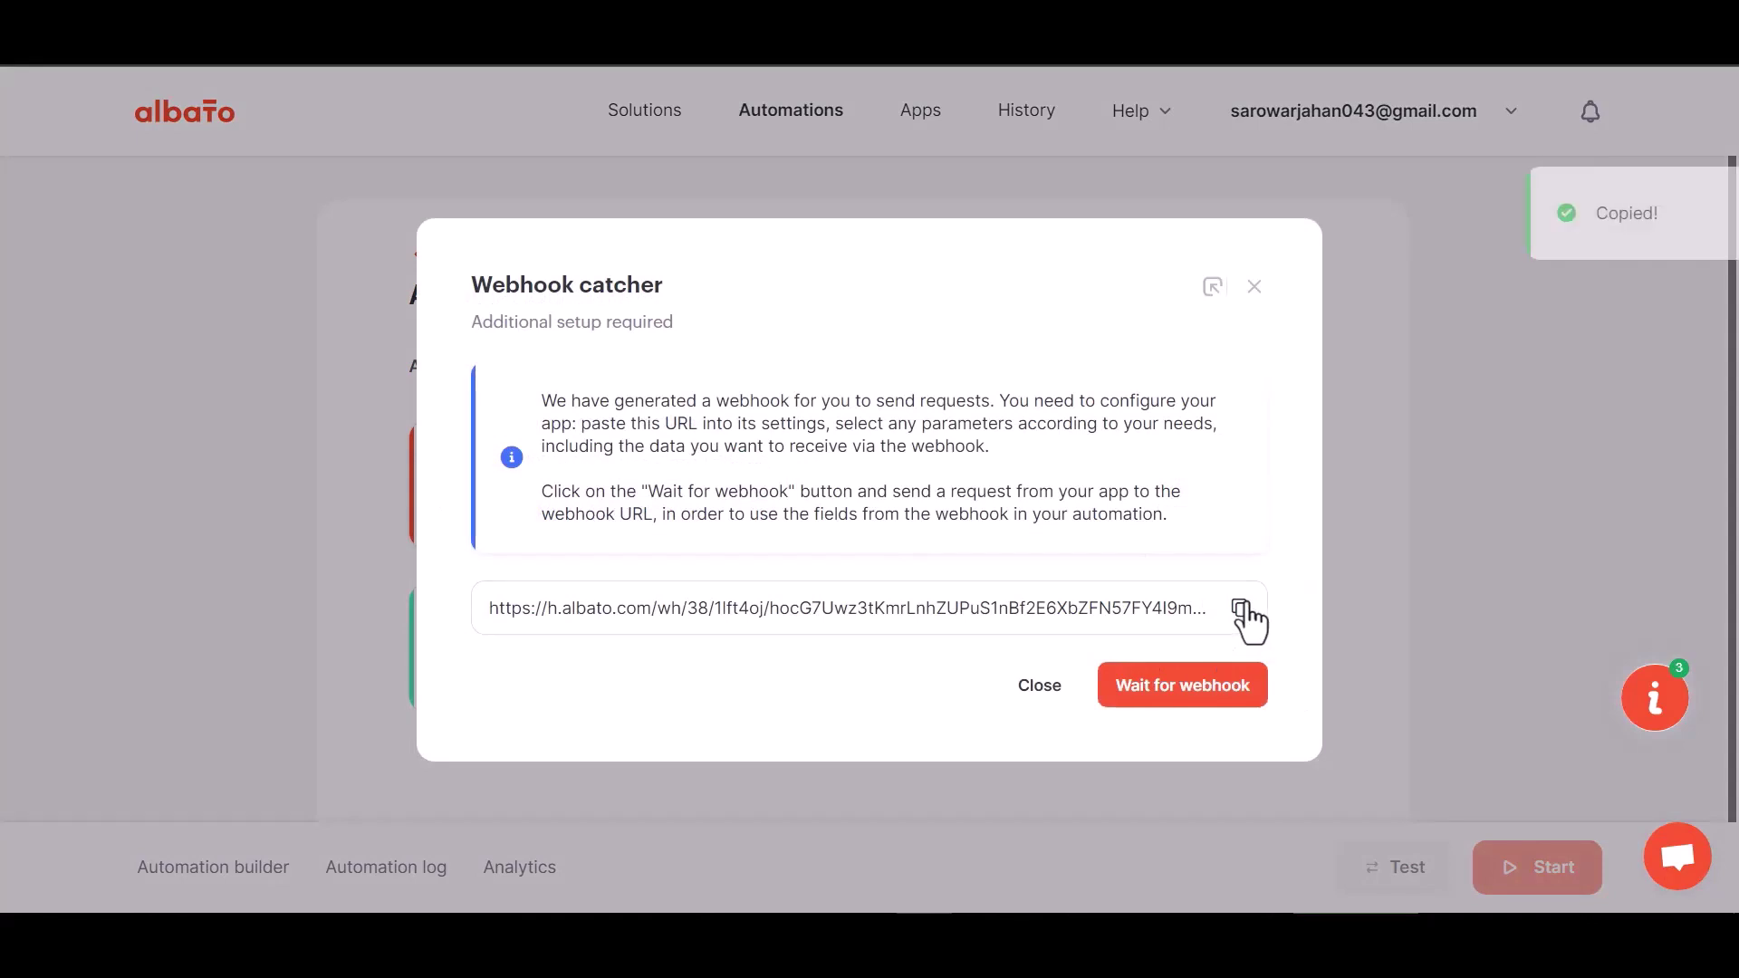
left_click(1178, 689)
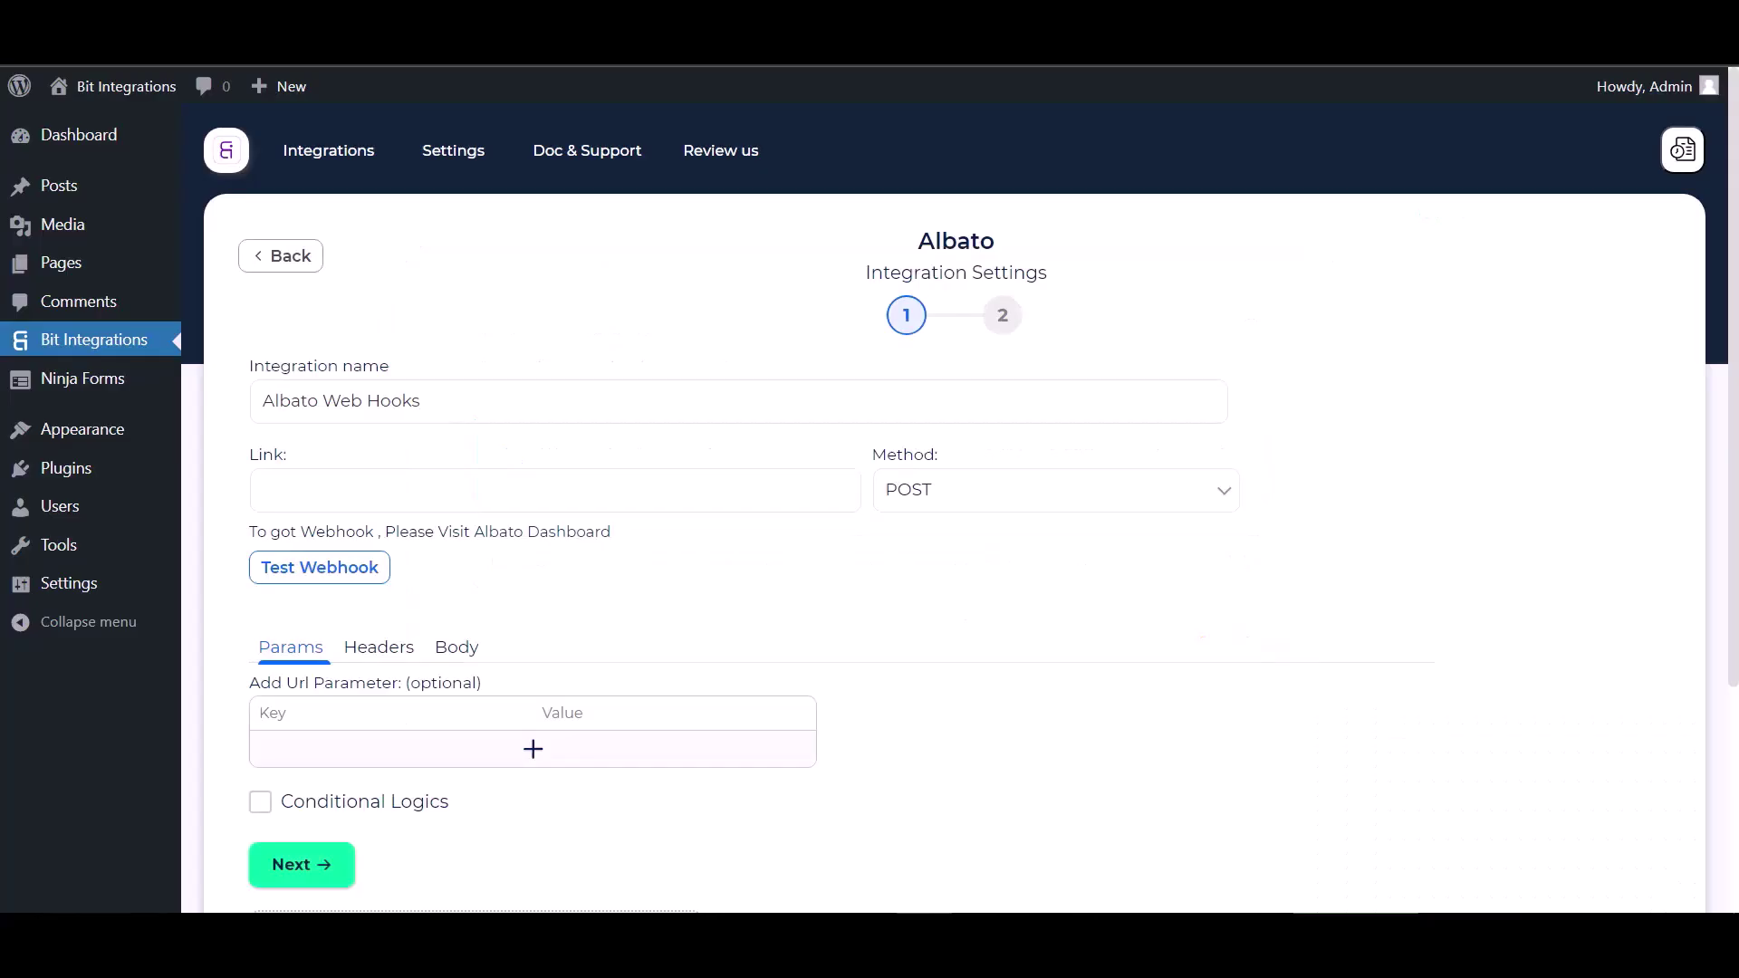
left_click(470, 497)
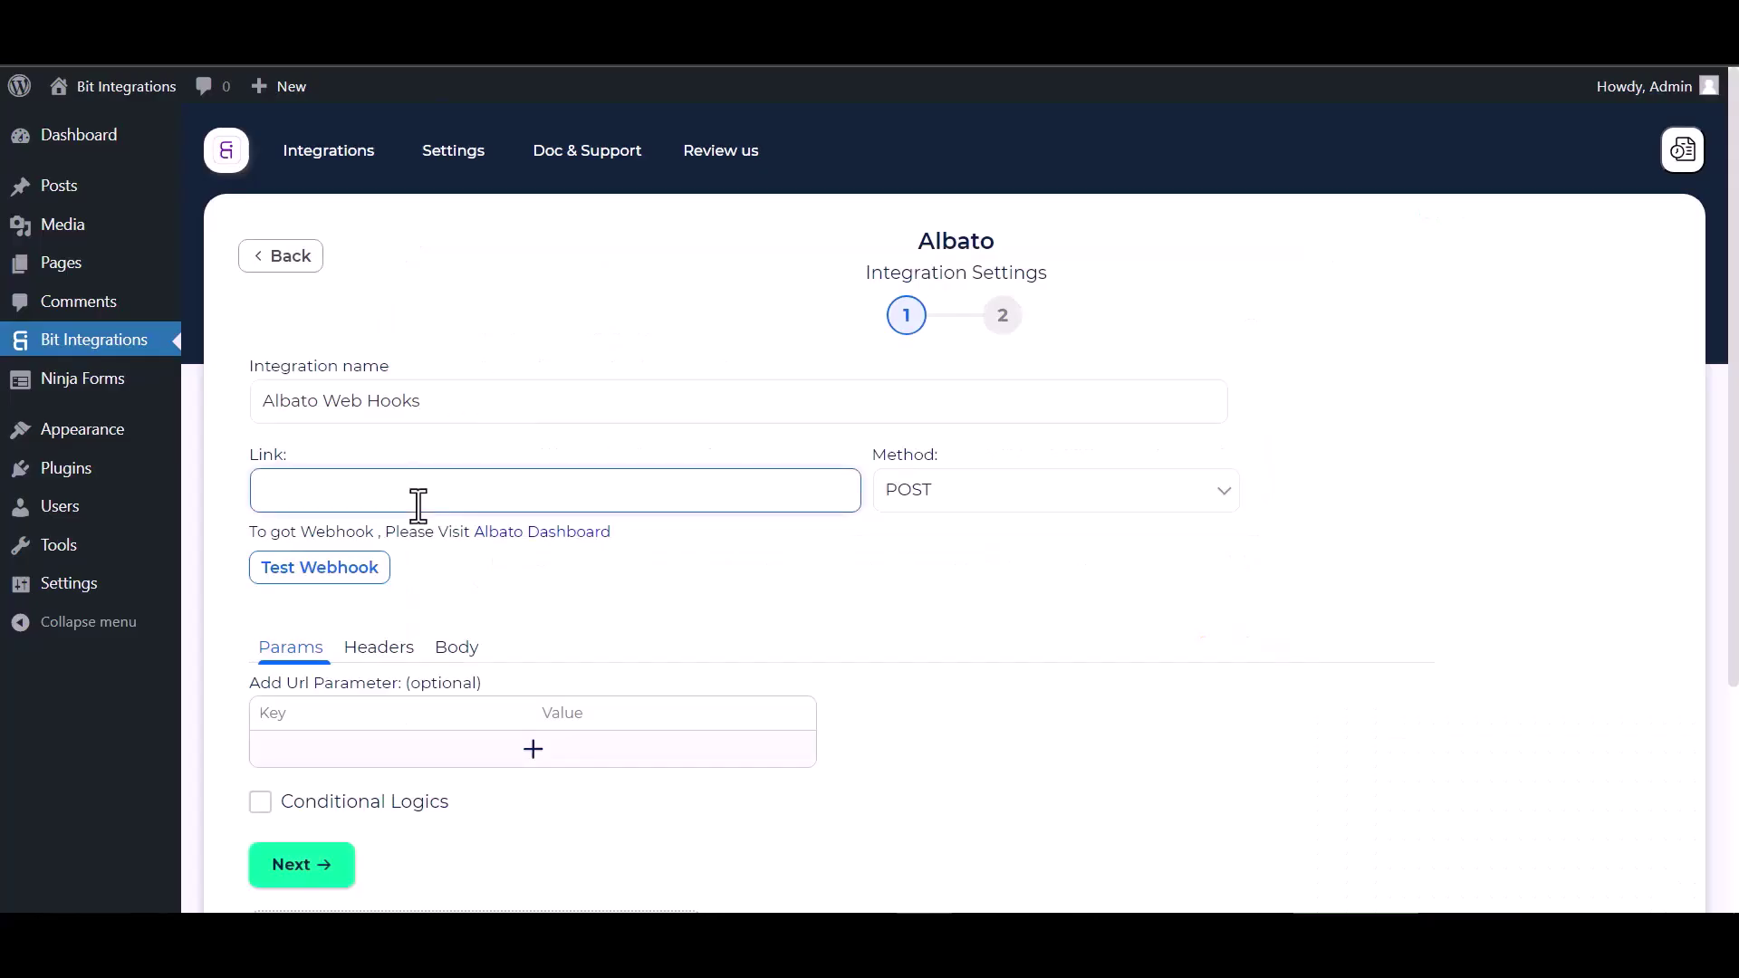
Paste the Albato webhook URL as the Link, send all data as application/json, and test the webhook.
key("ctrl+v")
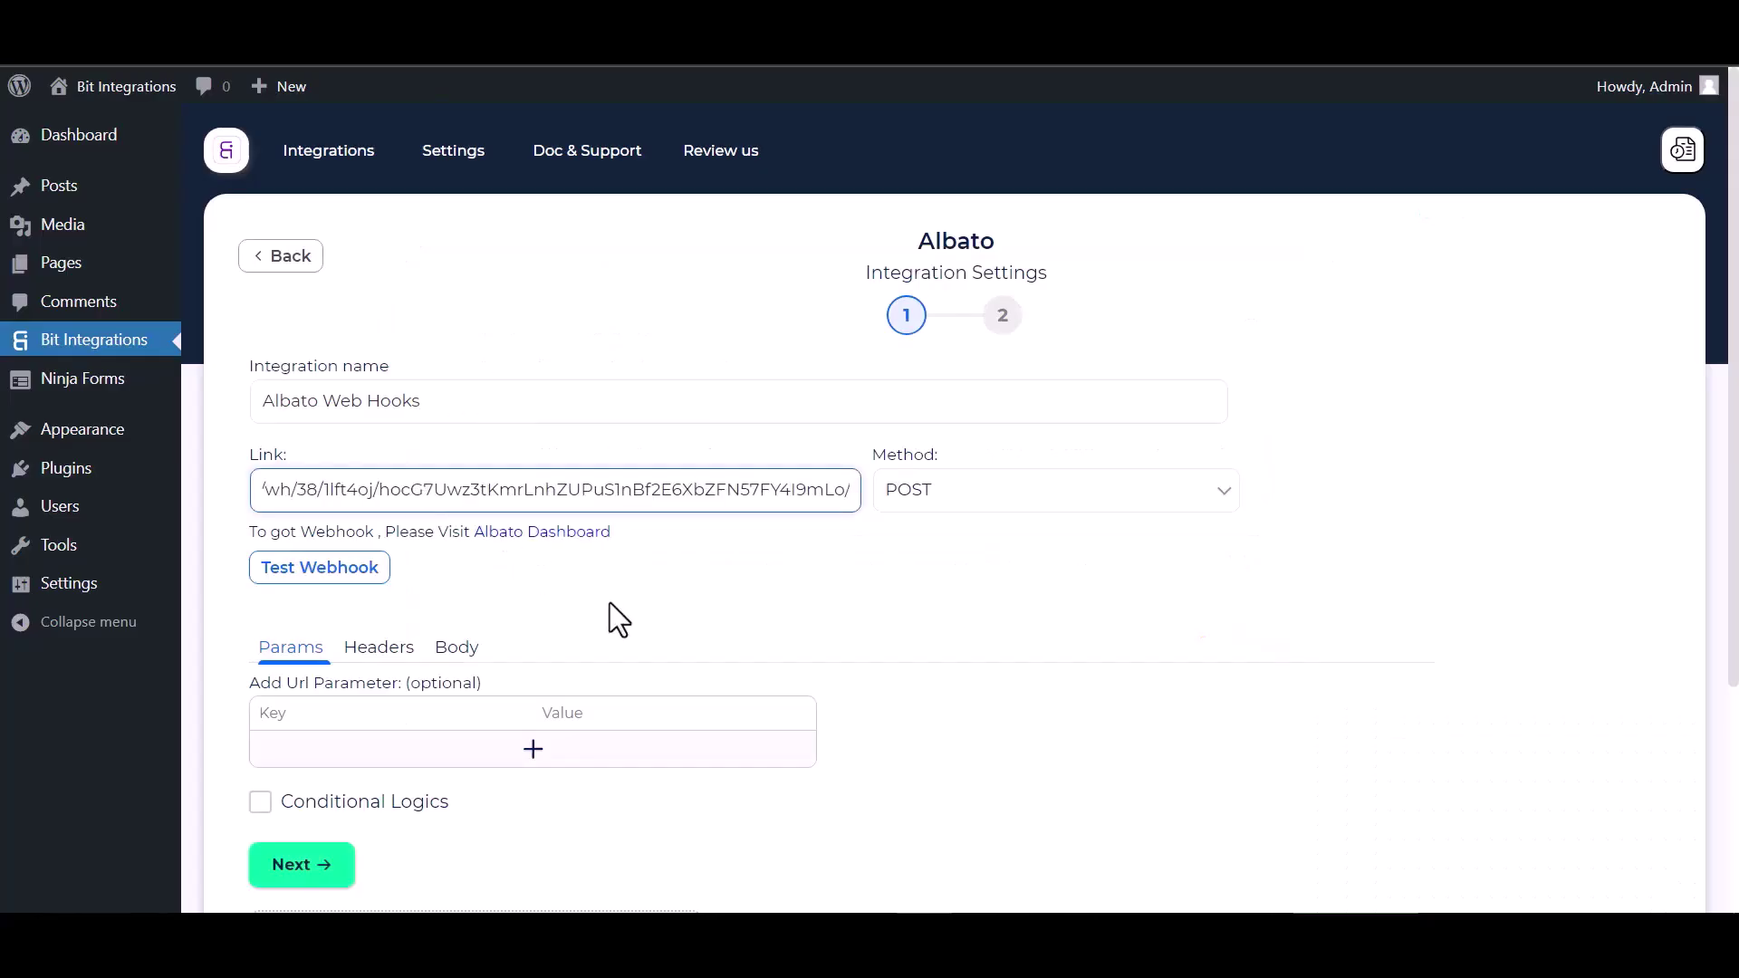
left_click(453, 664)
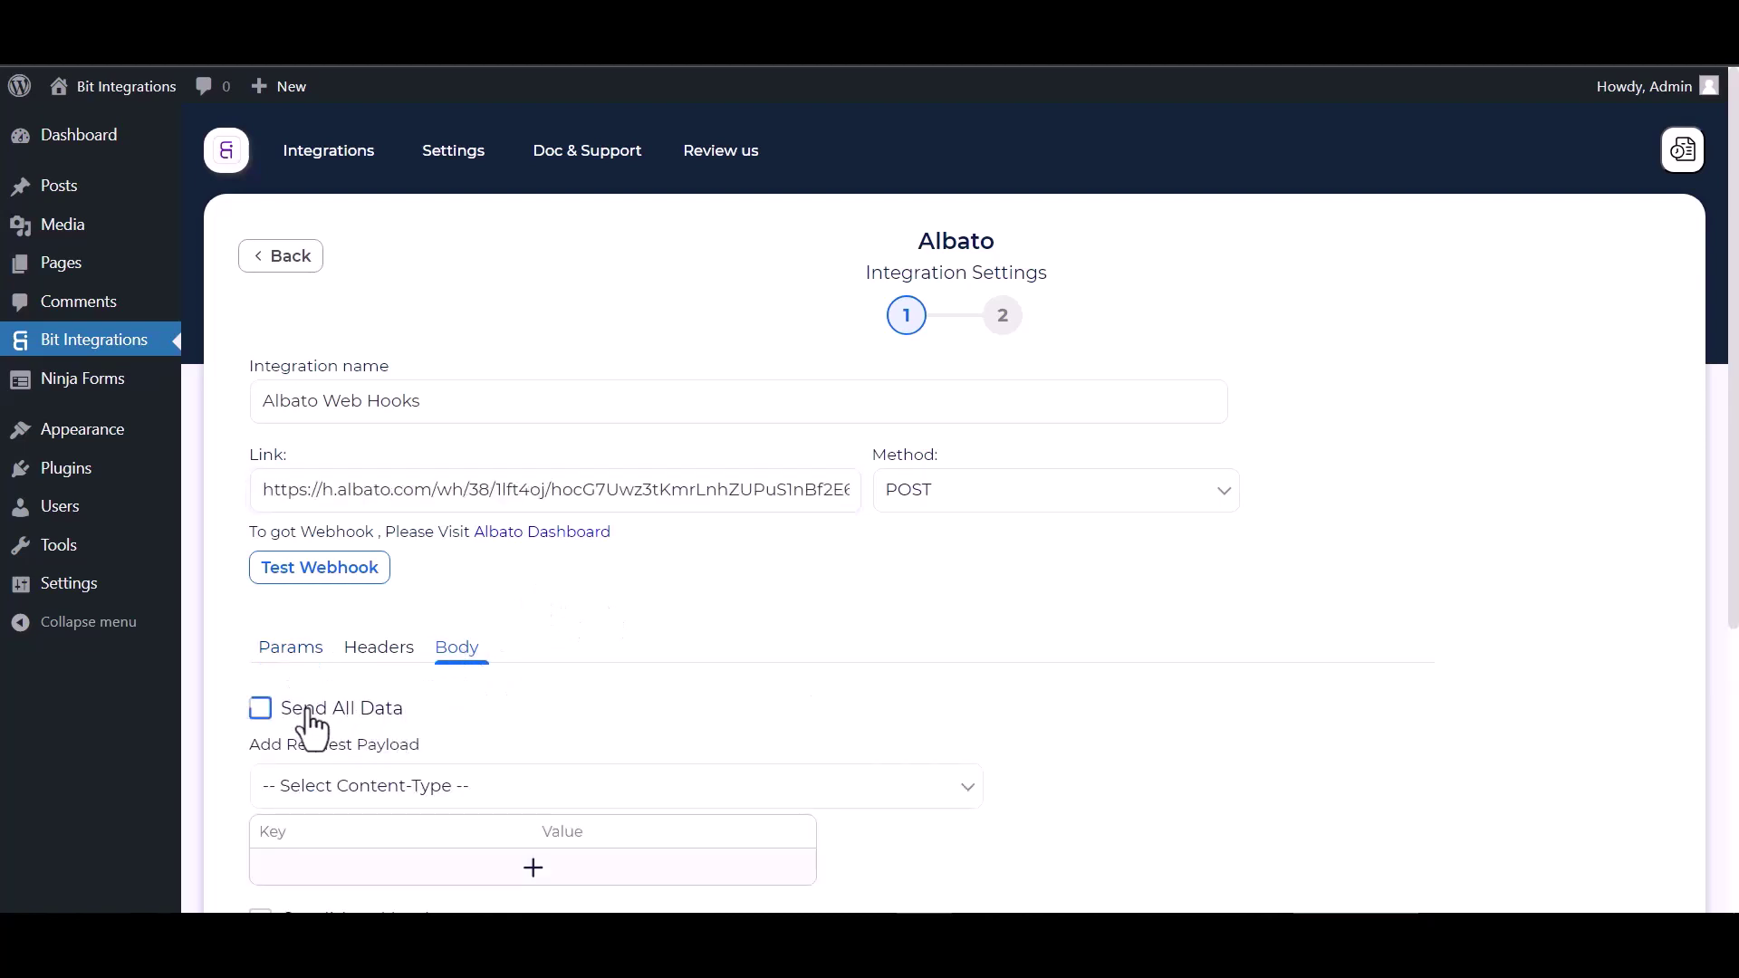
left_click(405, 720)
scroll(412, 711, "down", 3)
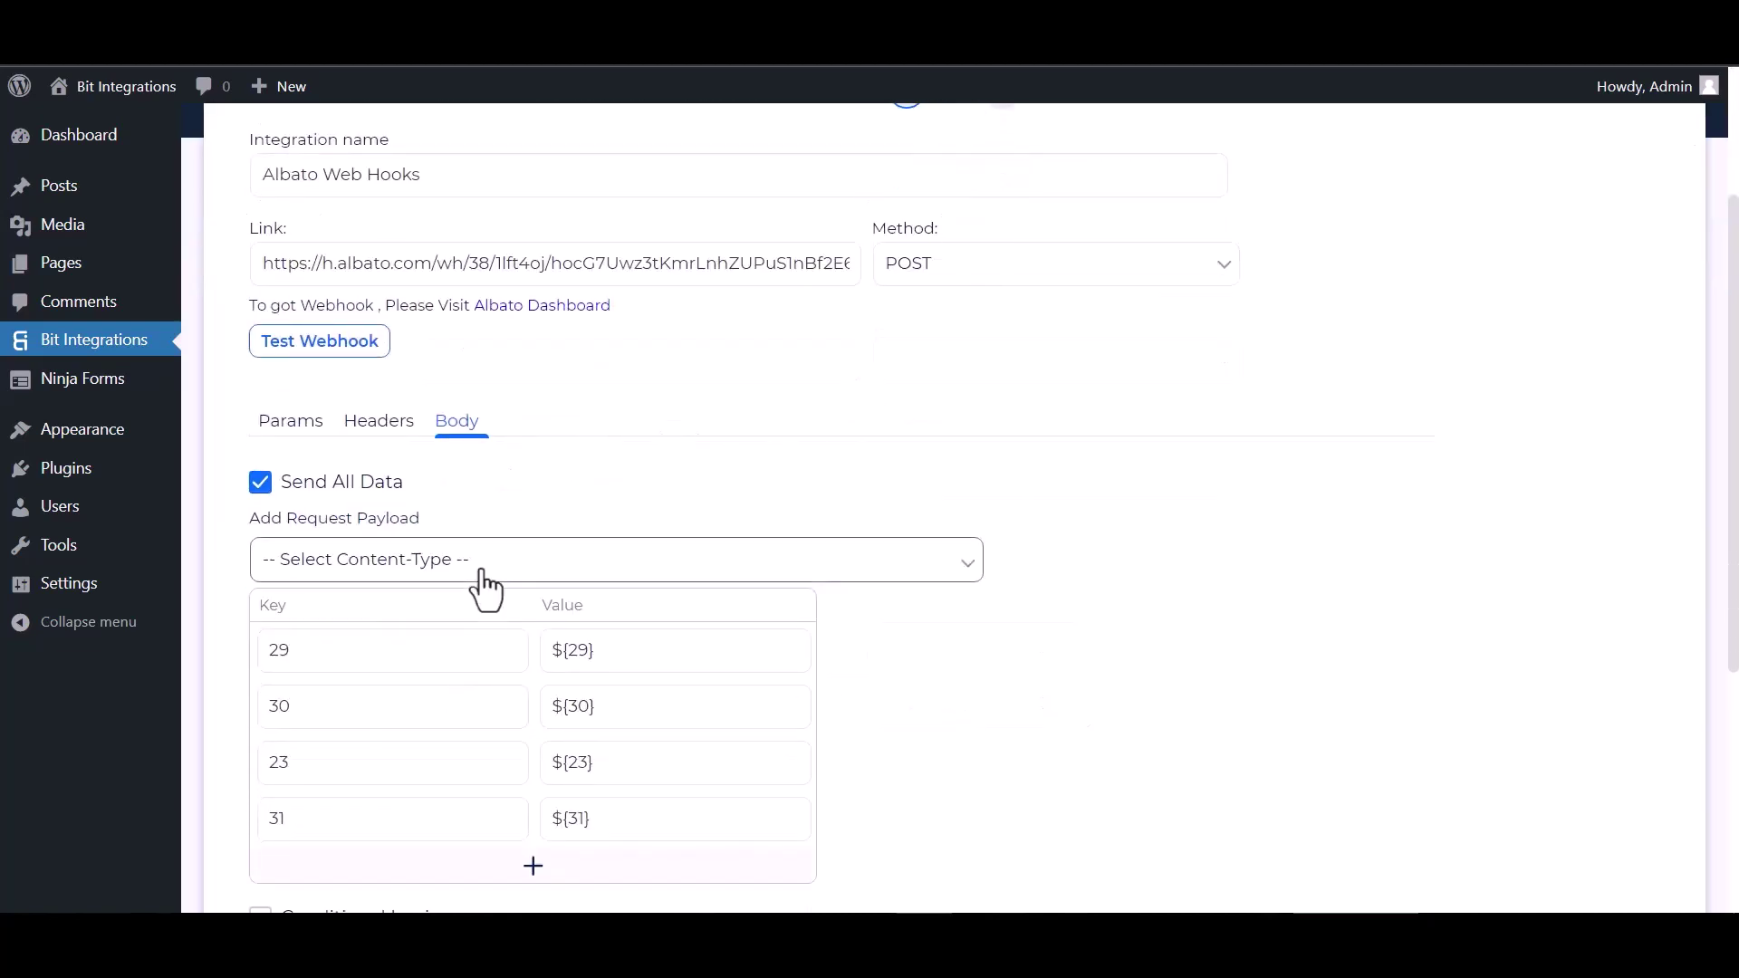
left_click(482, 569)
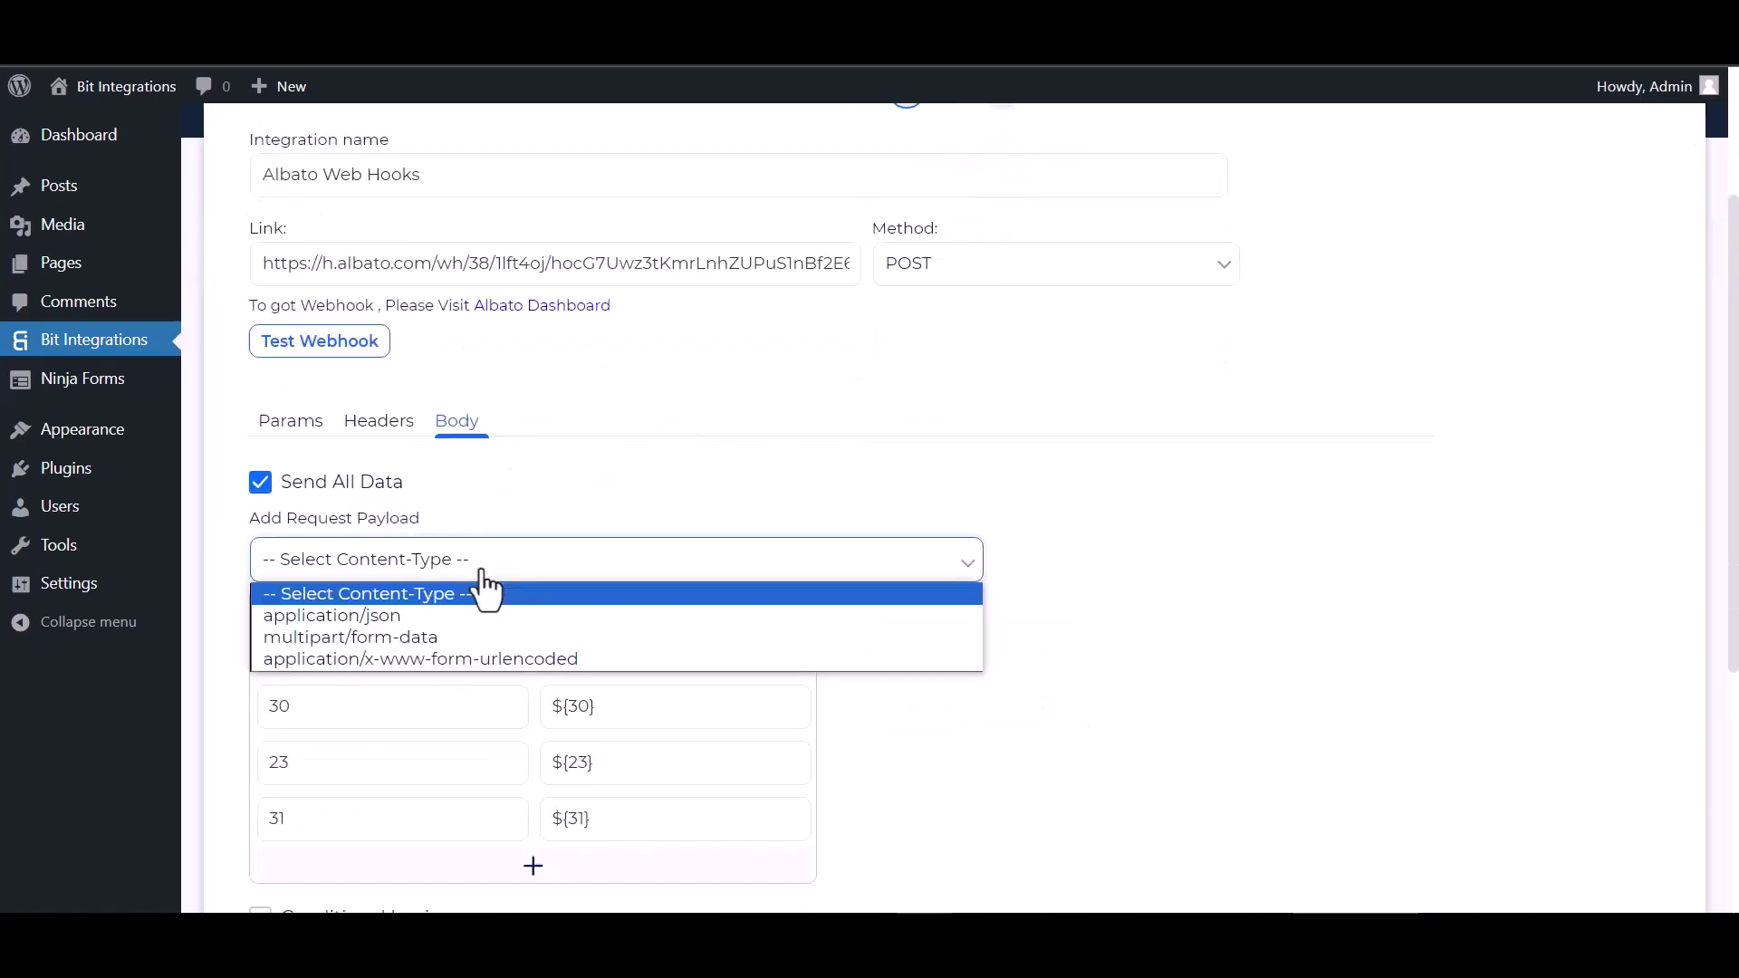
left_click(362, 612)
scroll(453, 480, "up", 1)
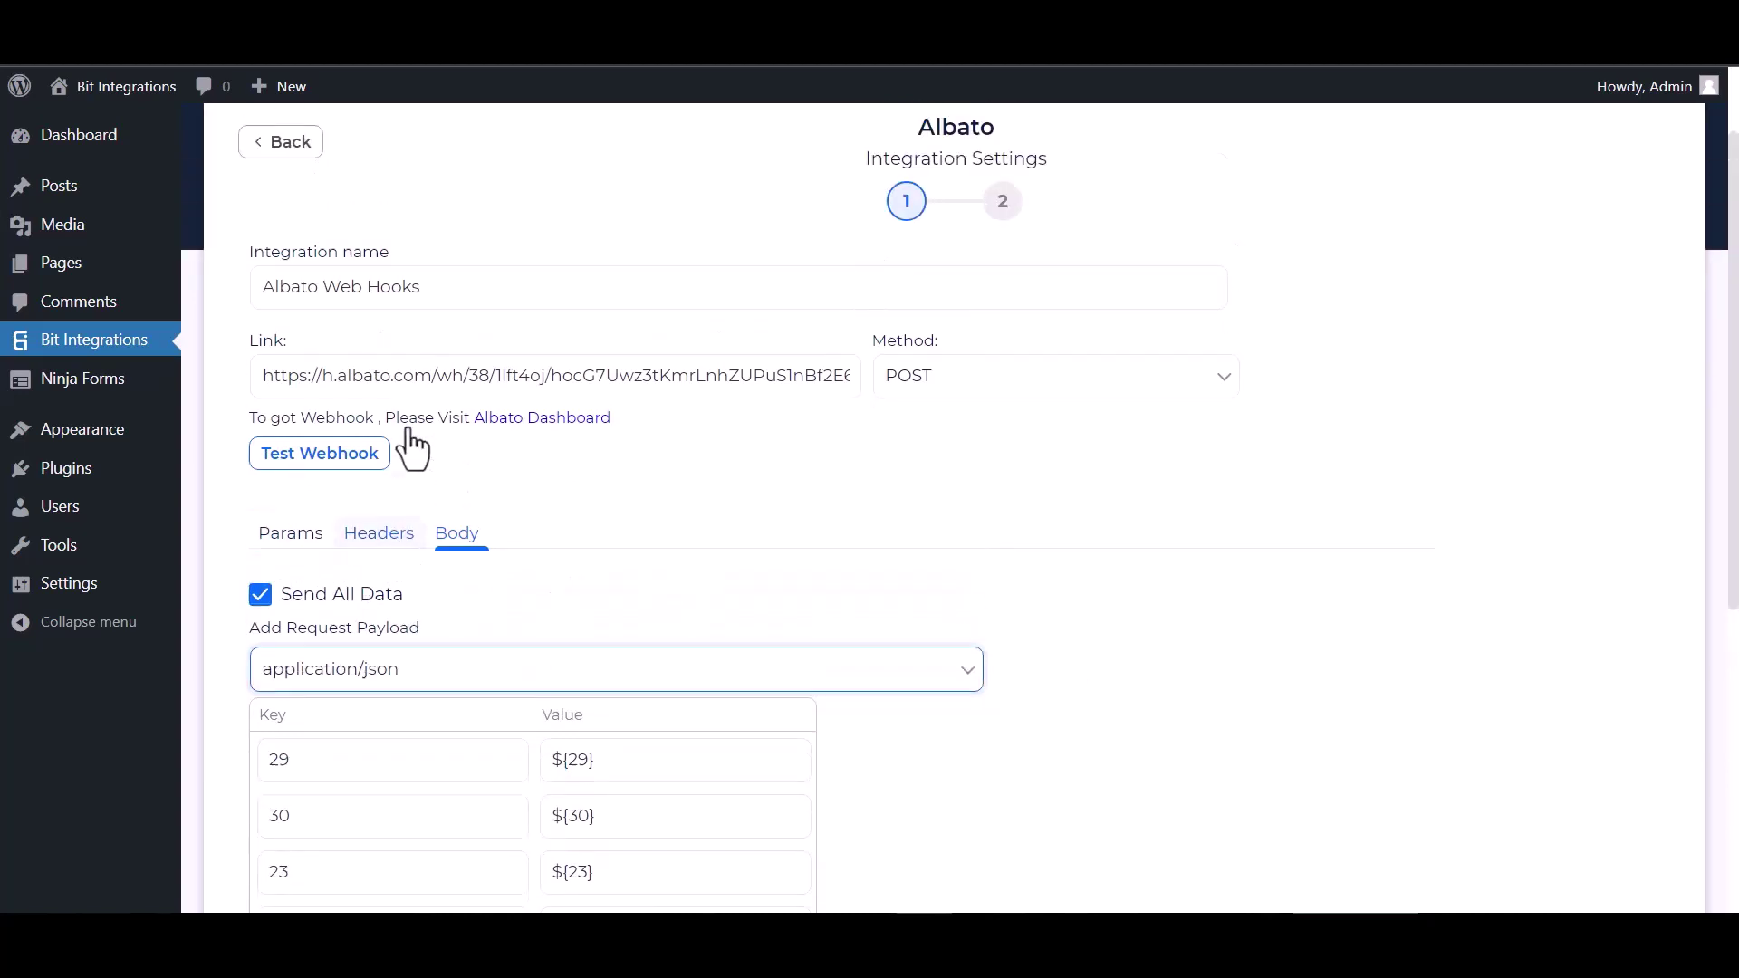
left_click(330, 461)
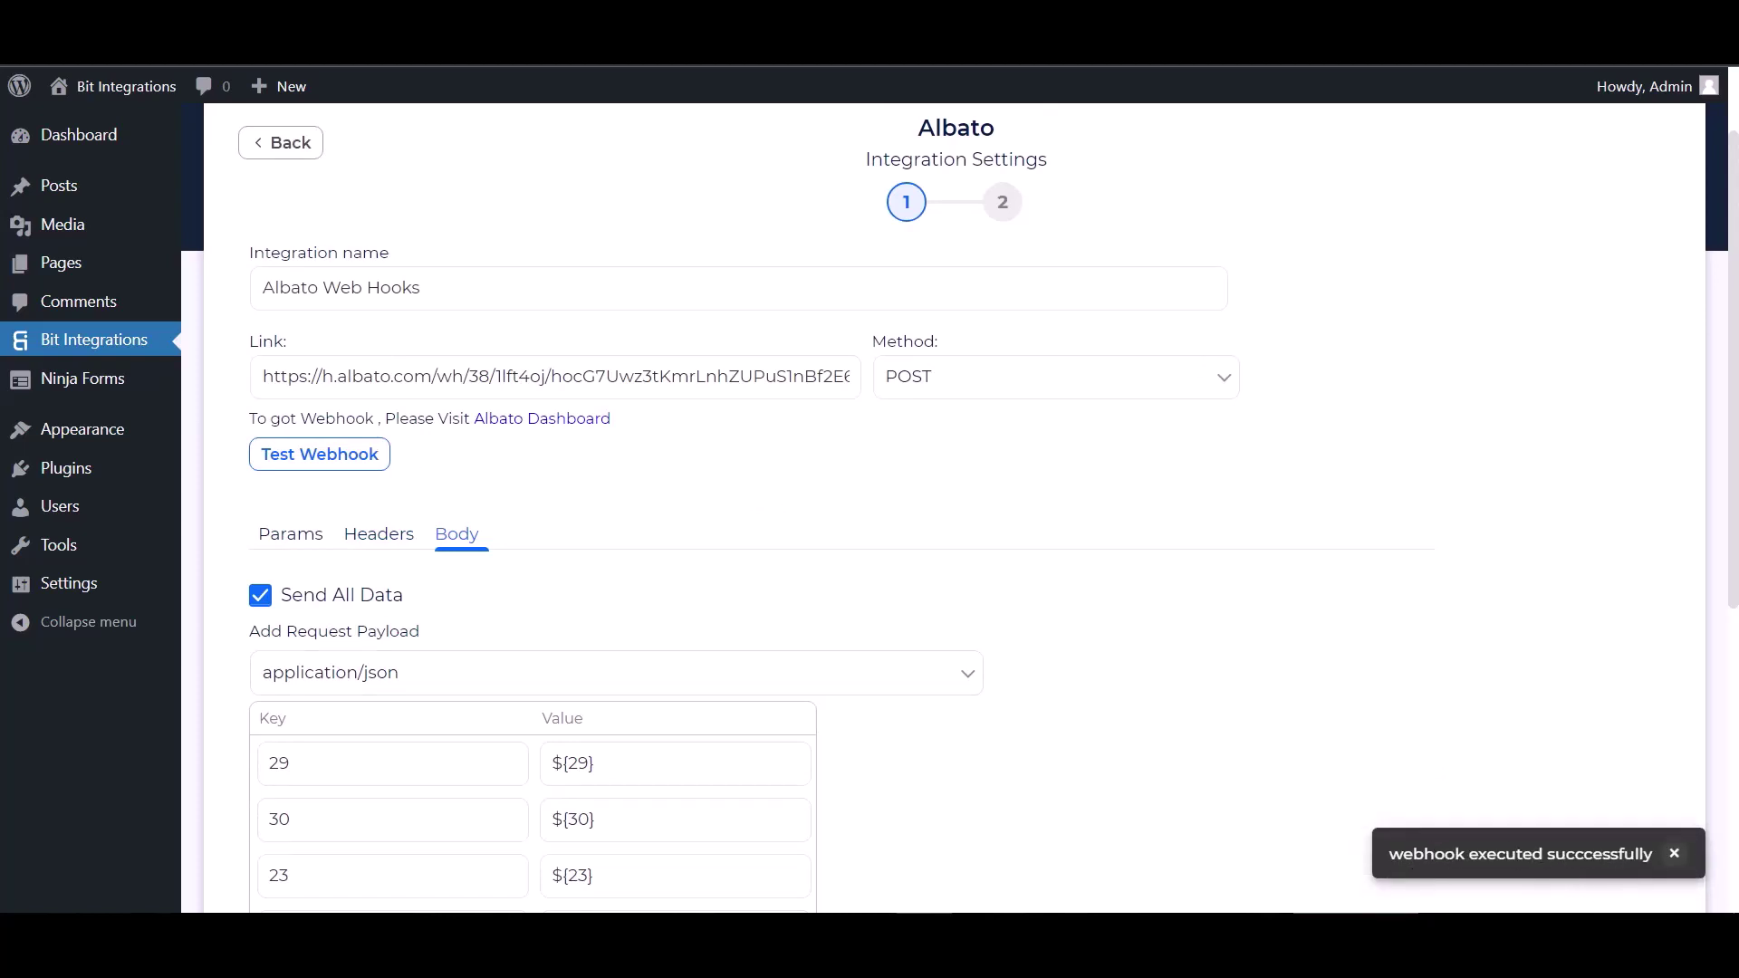
Leave conditional logic off, then go to the next step and Finish & Save the integration.
scroll(264, 594, "down", 5)
left_click(261, 580)
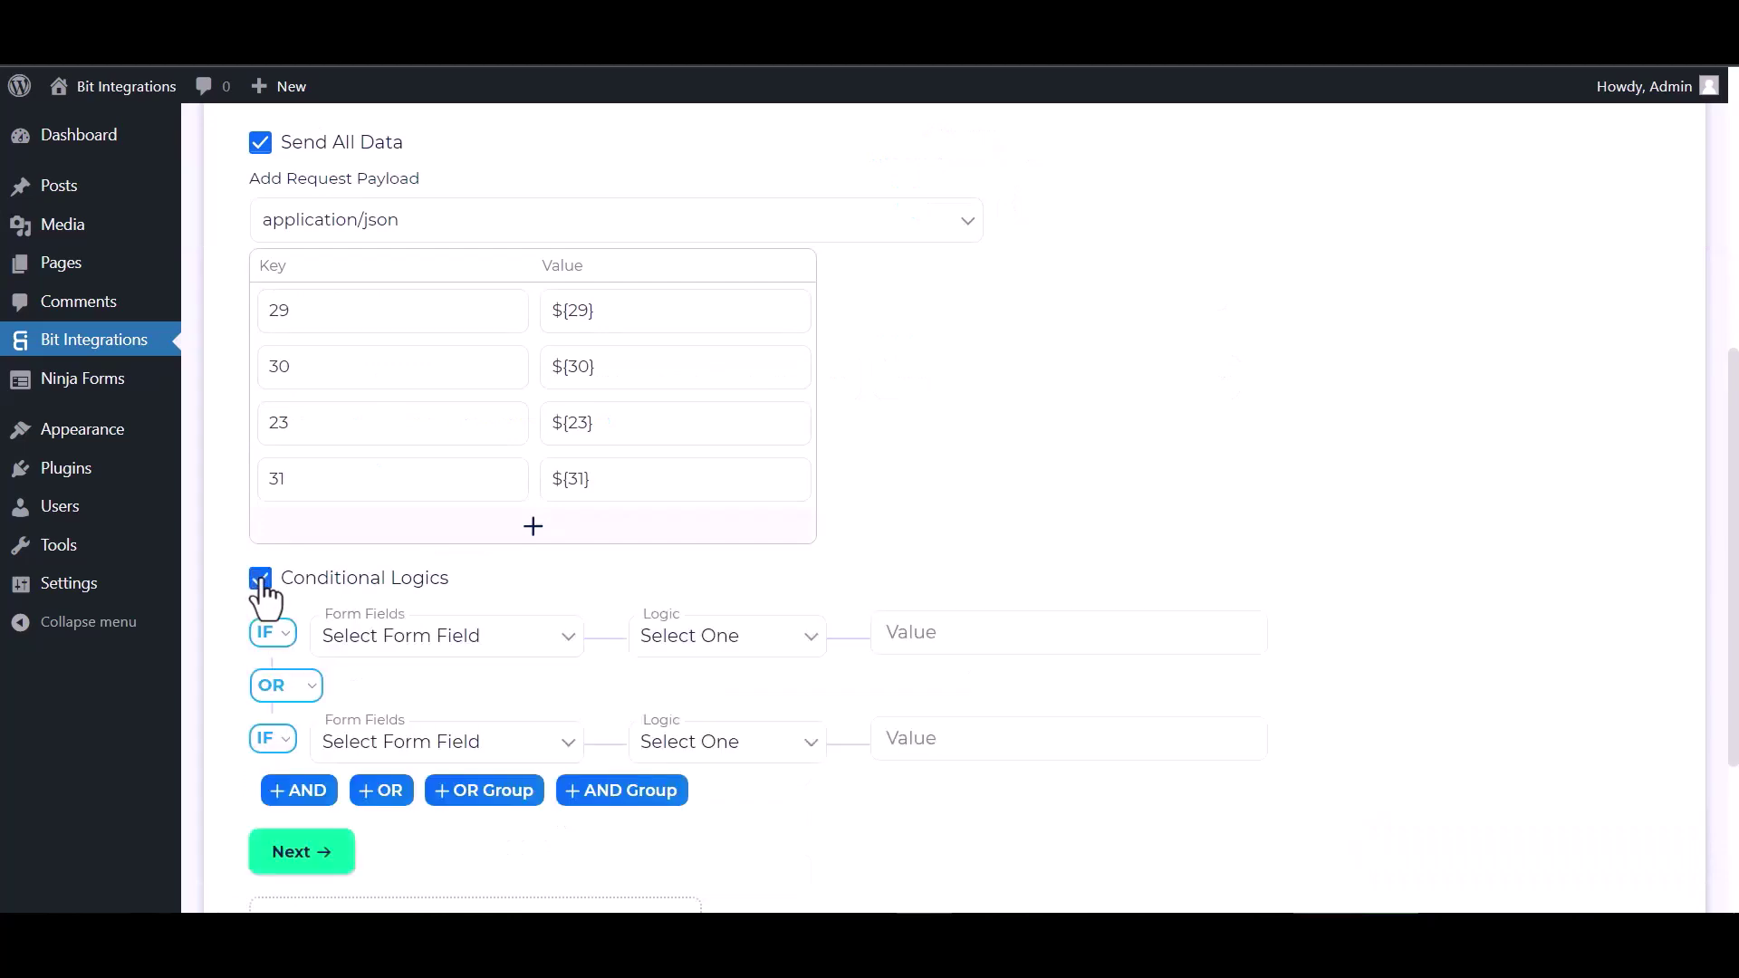
scroll(466, 688, "down", 1)
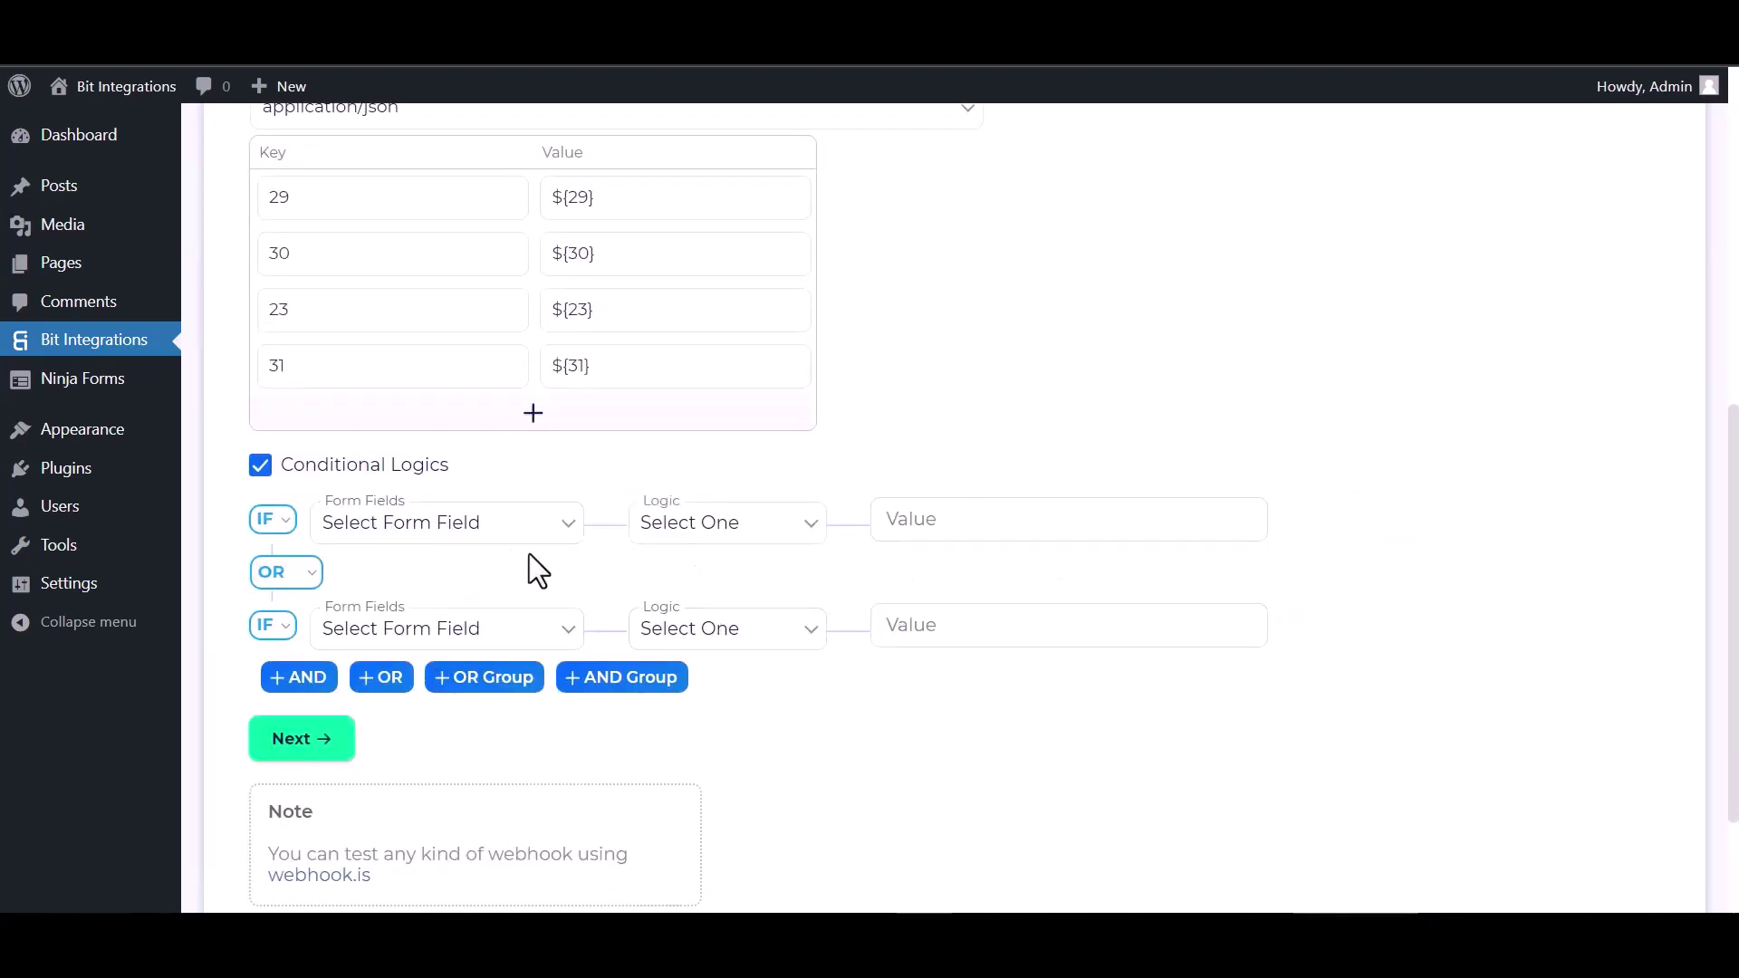
left_click(262, 466)
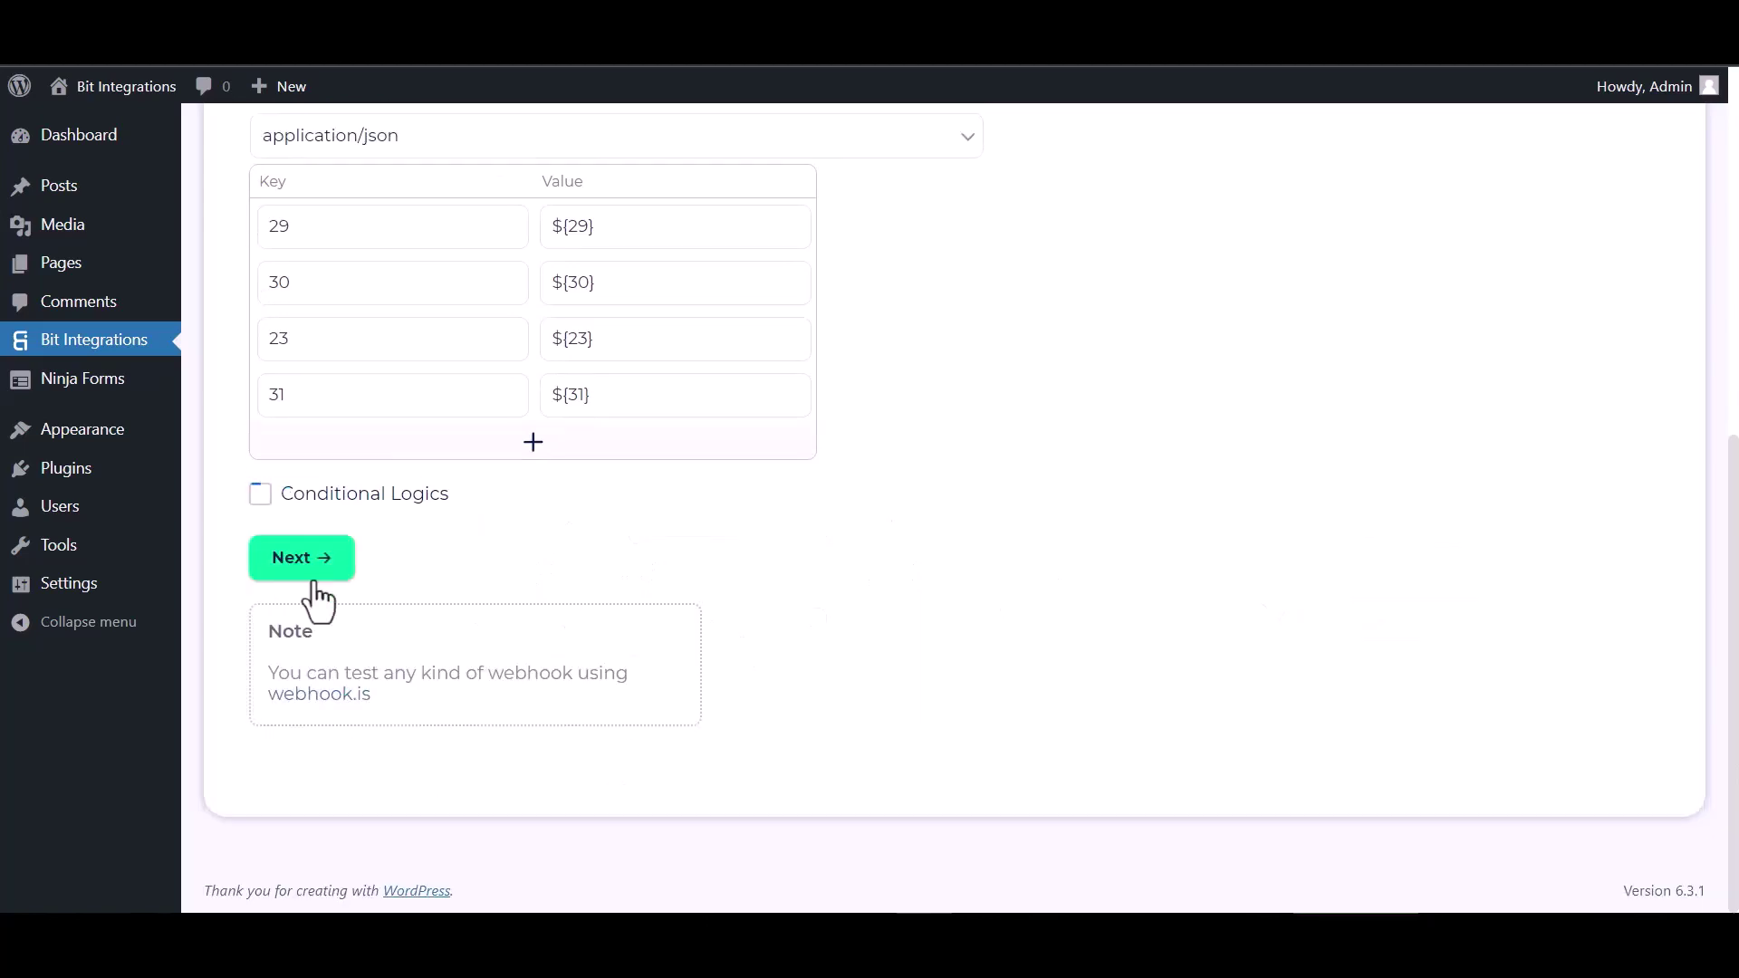
left_click(310, 580)
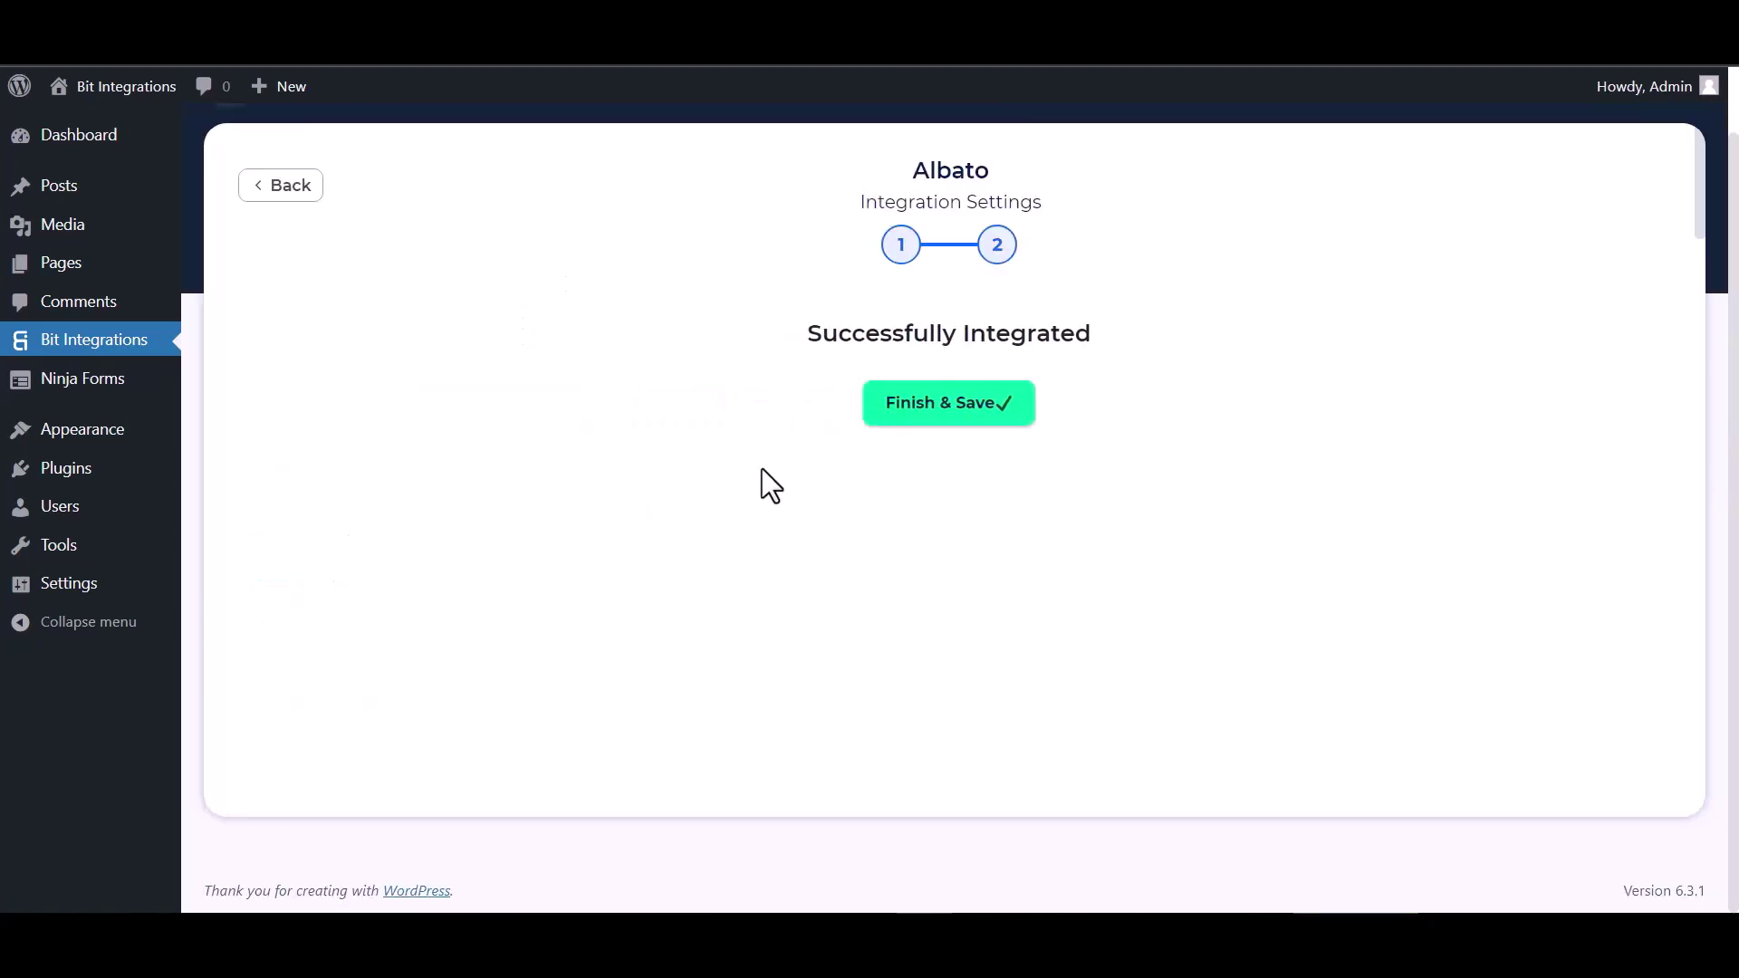
left_click(897, 426)
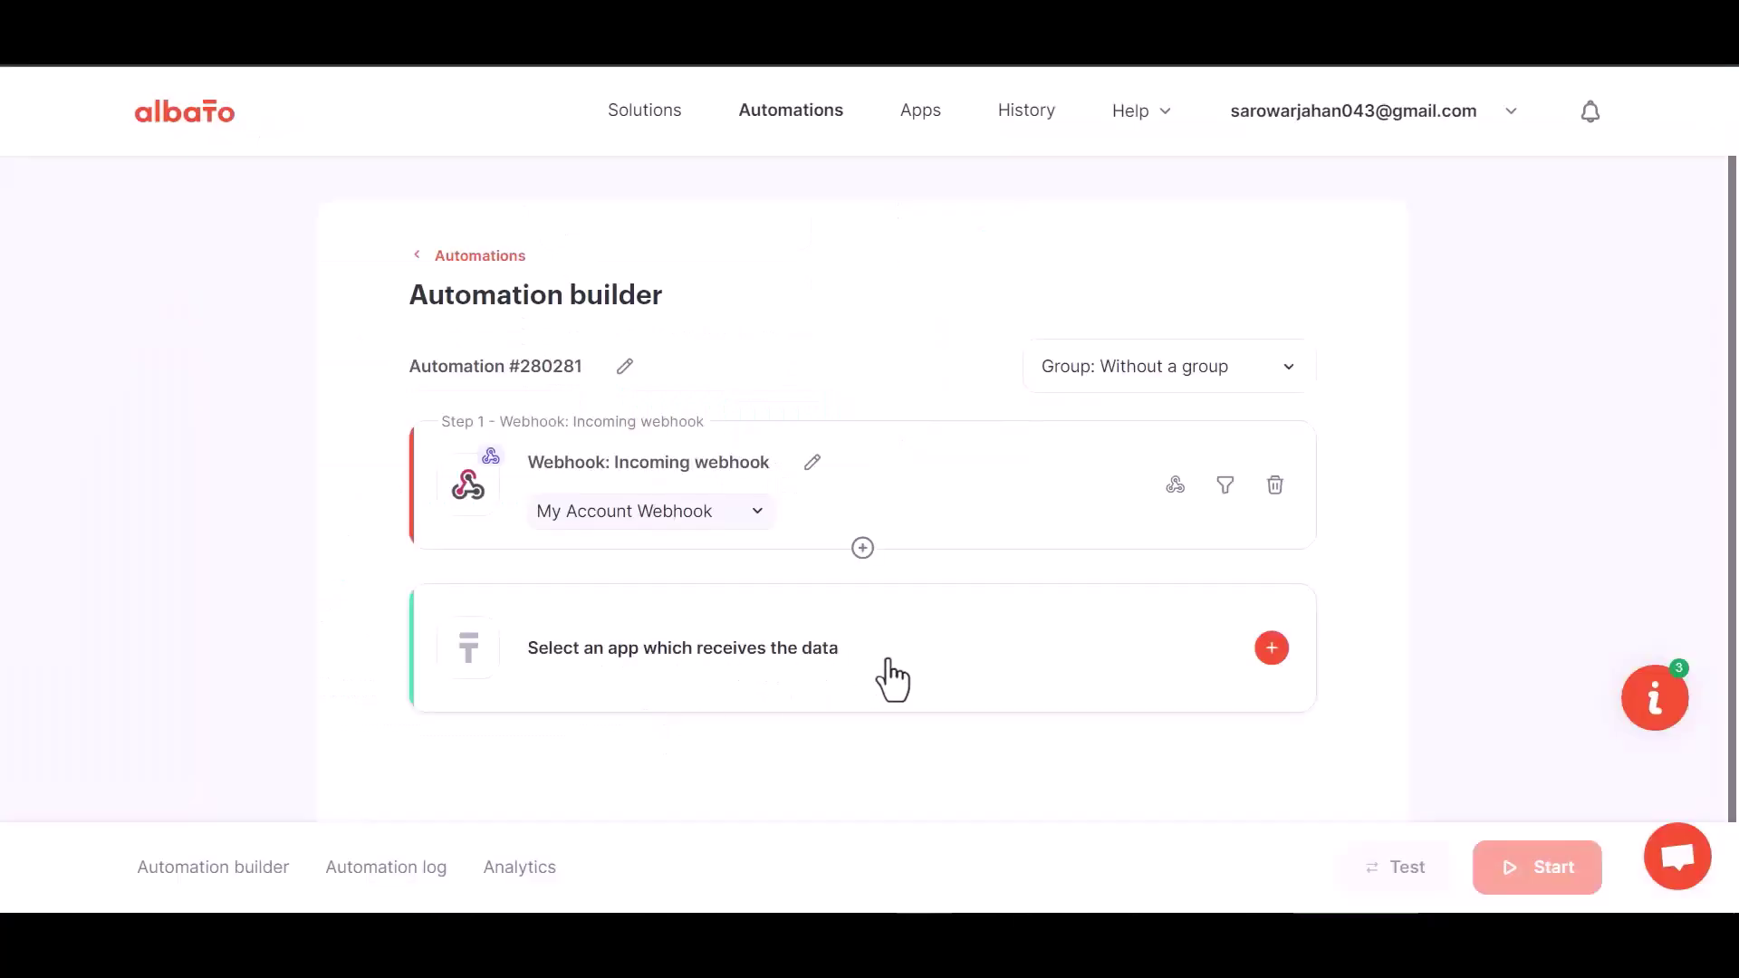
Add a MailChimp 'Add subscriber to the list' action and start adding a new account connection.
left_click(887, 678)
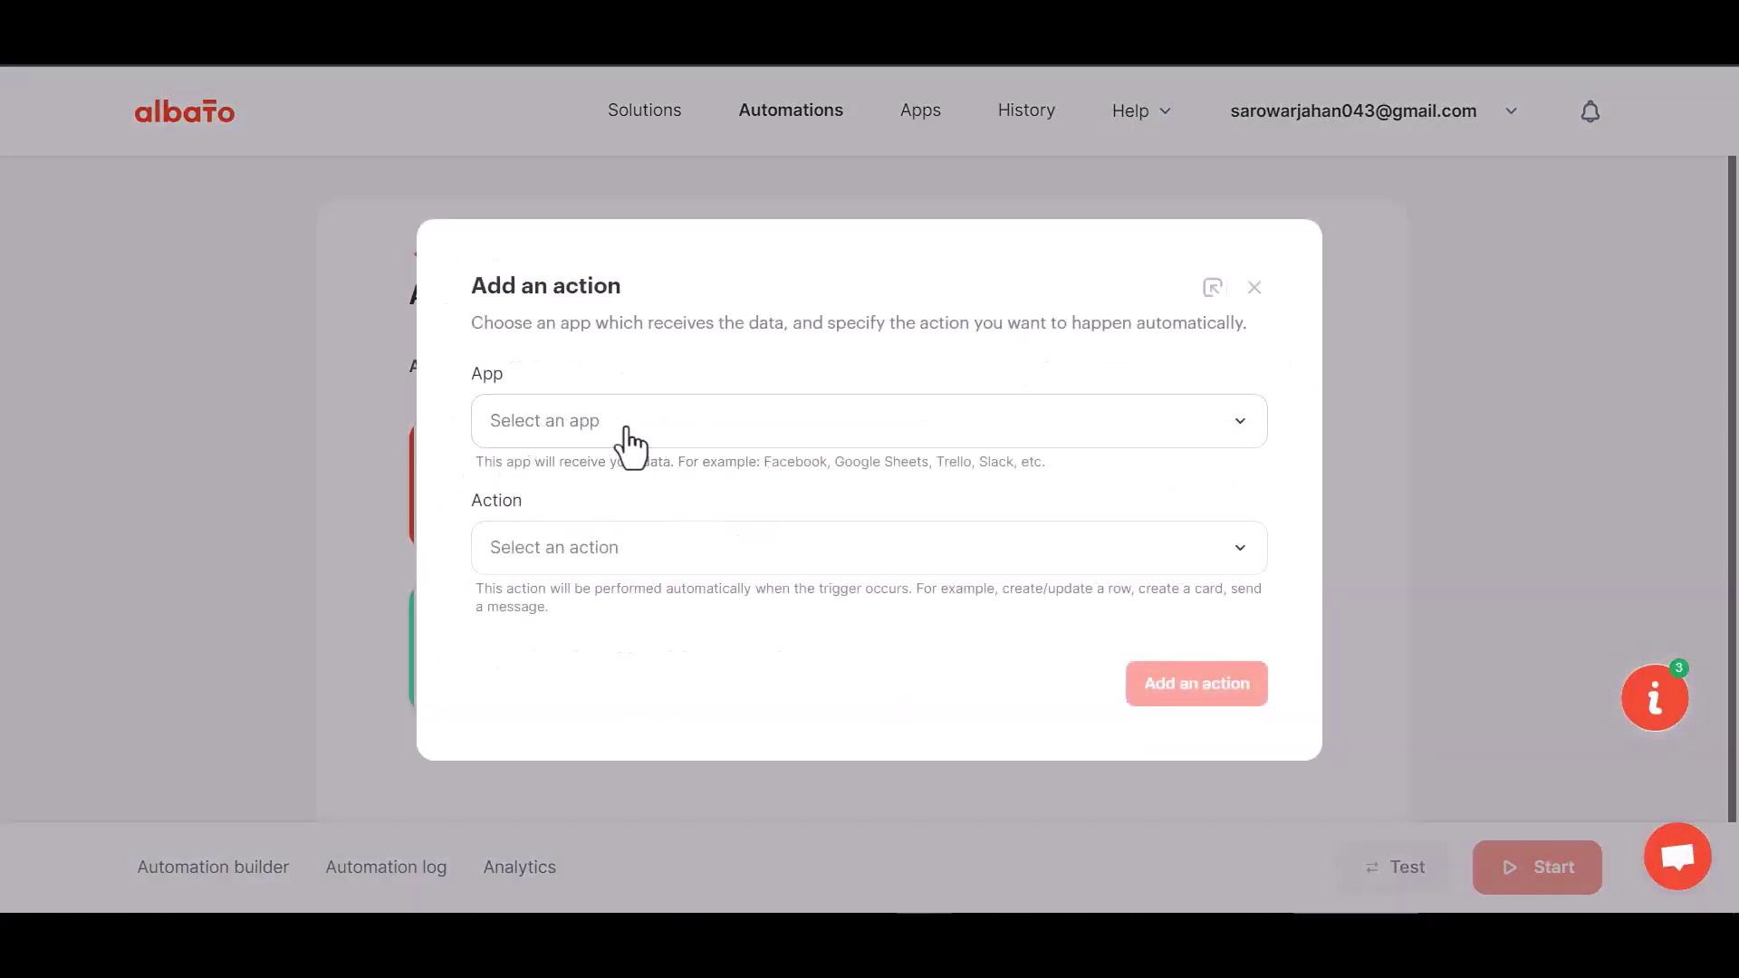
left_click(584, 442)
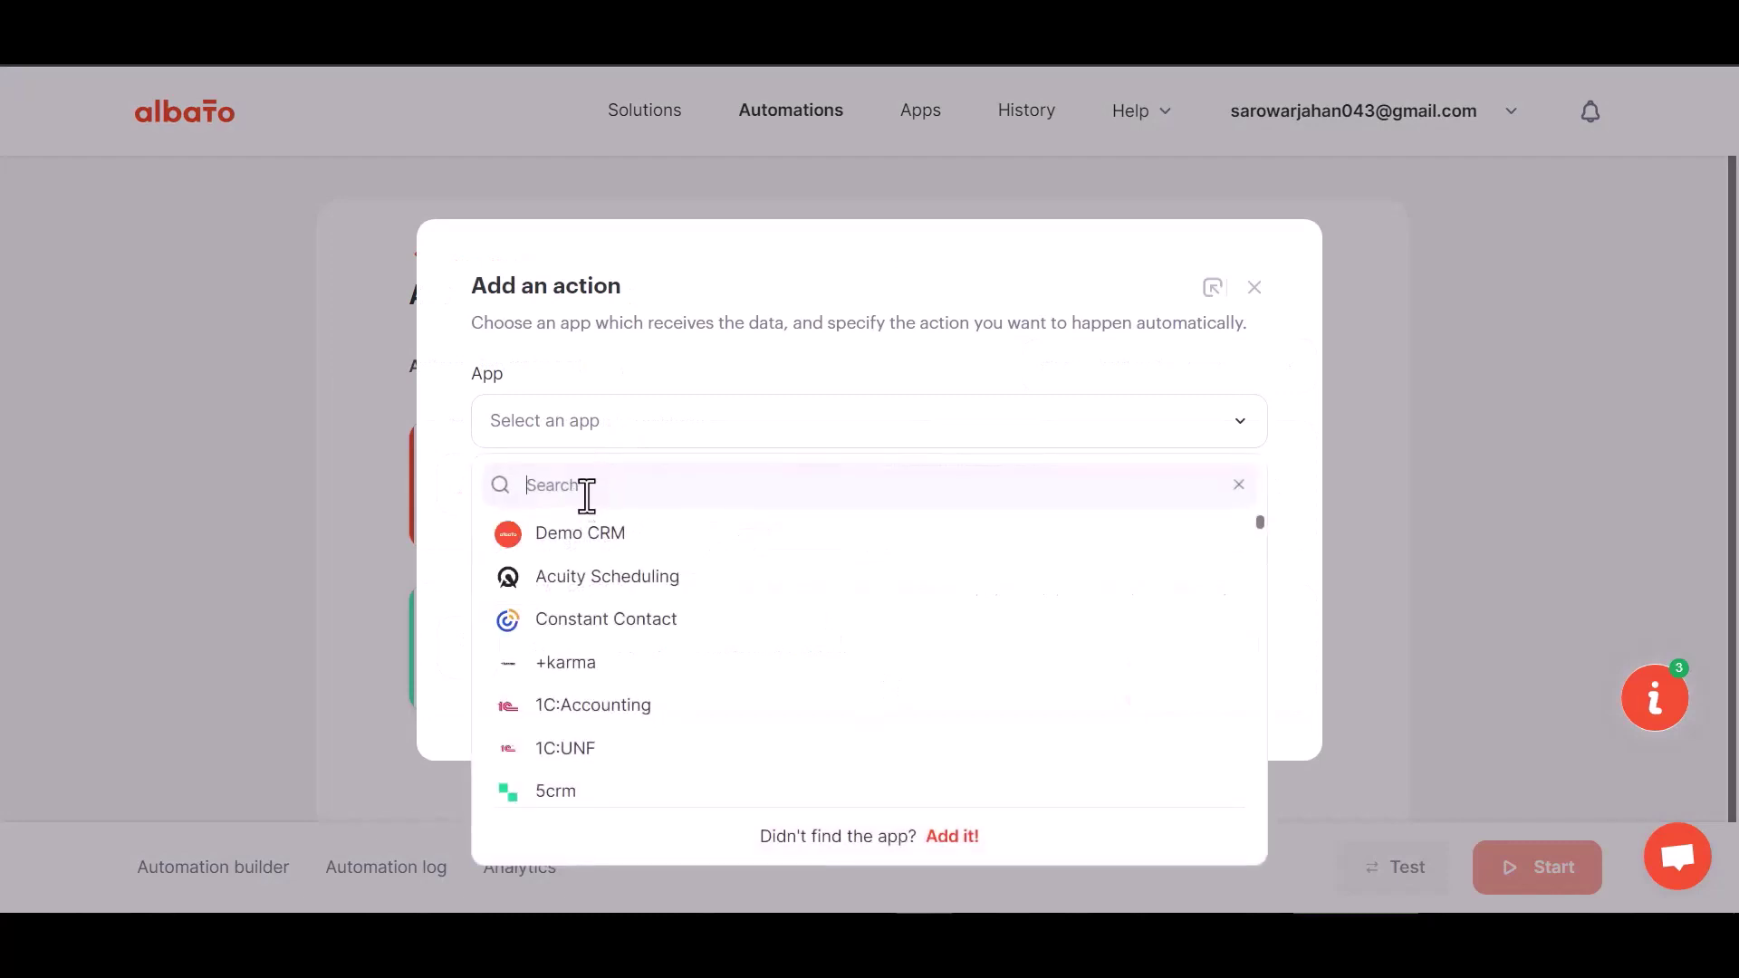
type("mai")
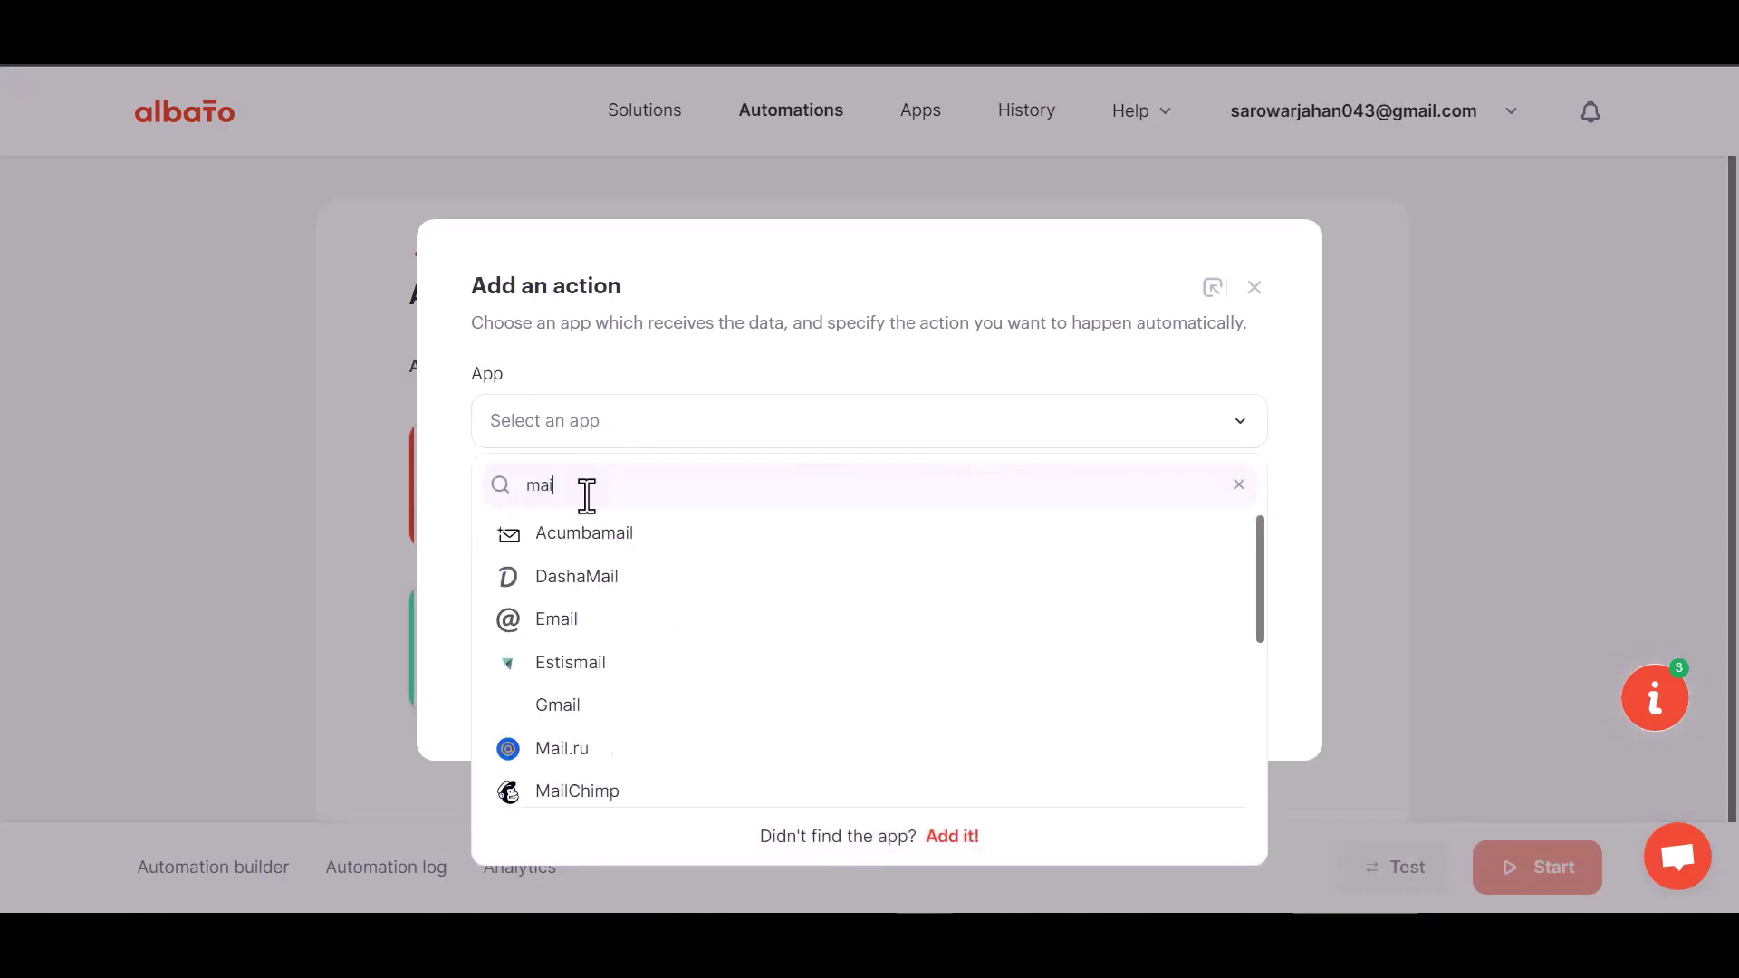
type("lc")
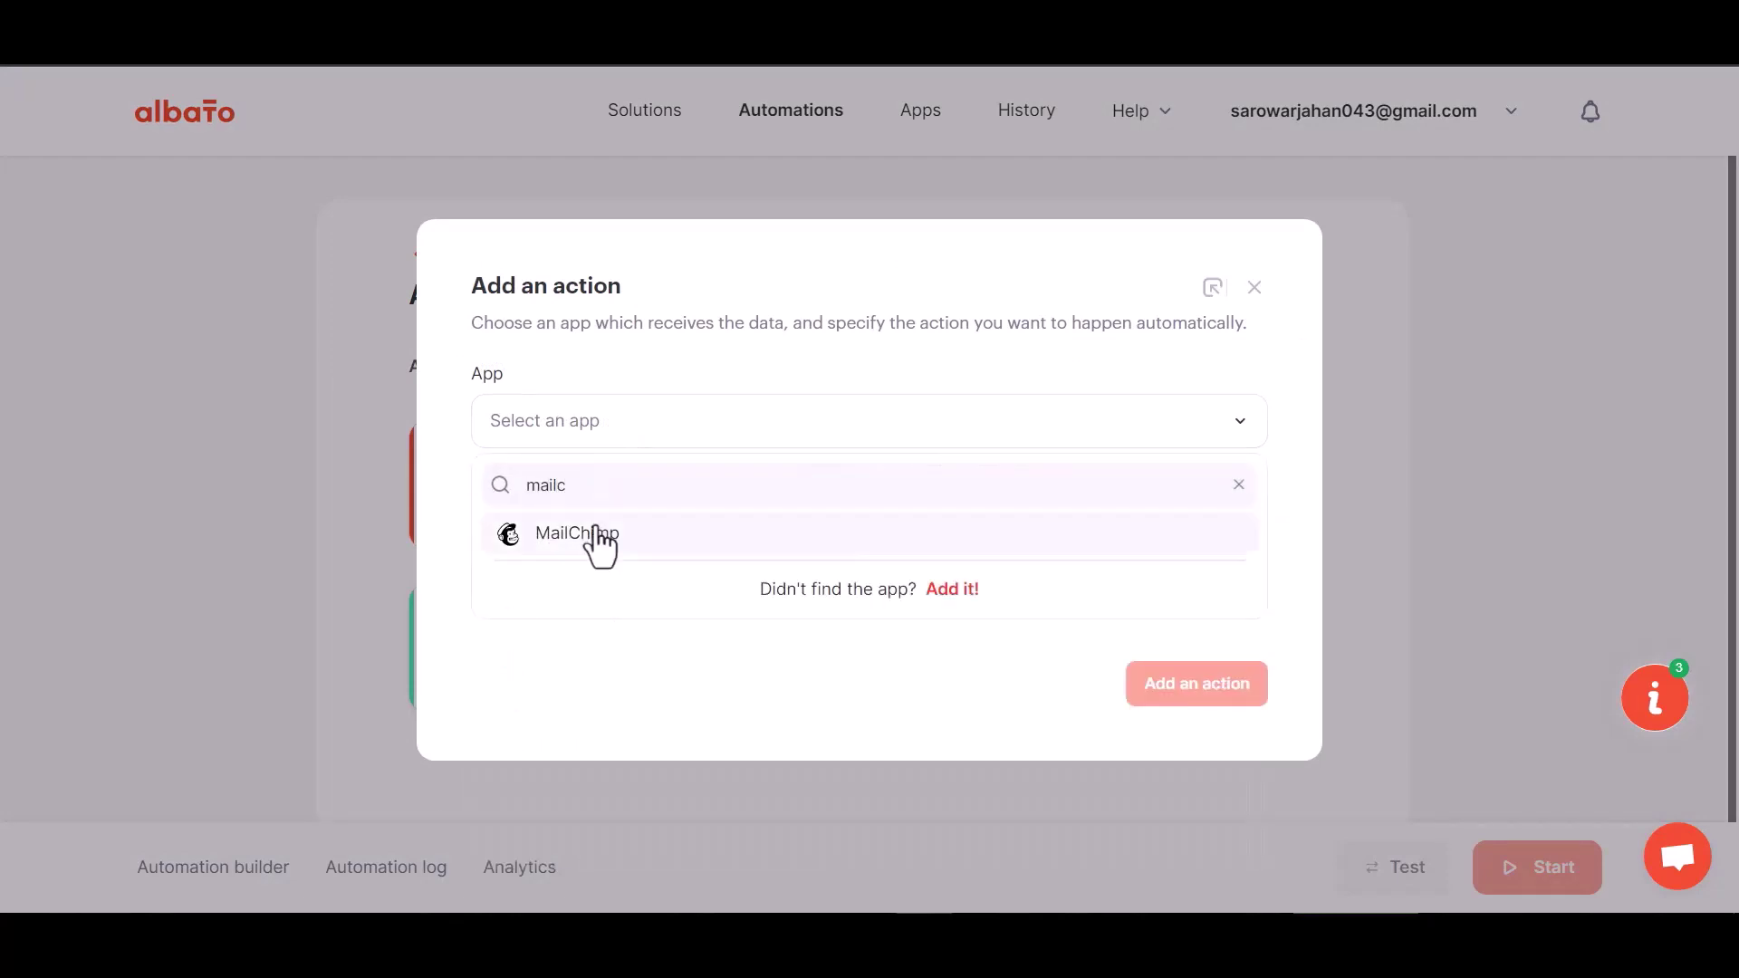
left_click(594, 535)
left_click(616, 559)
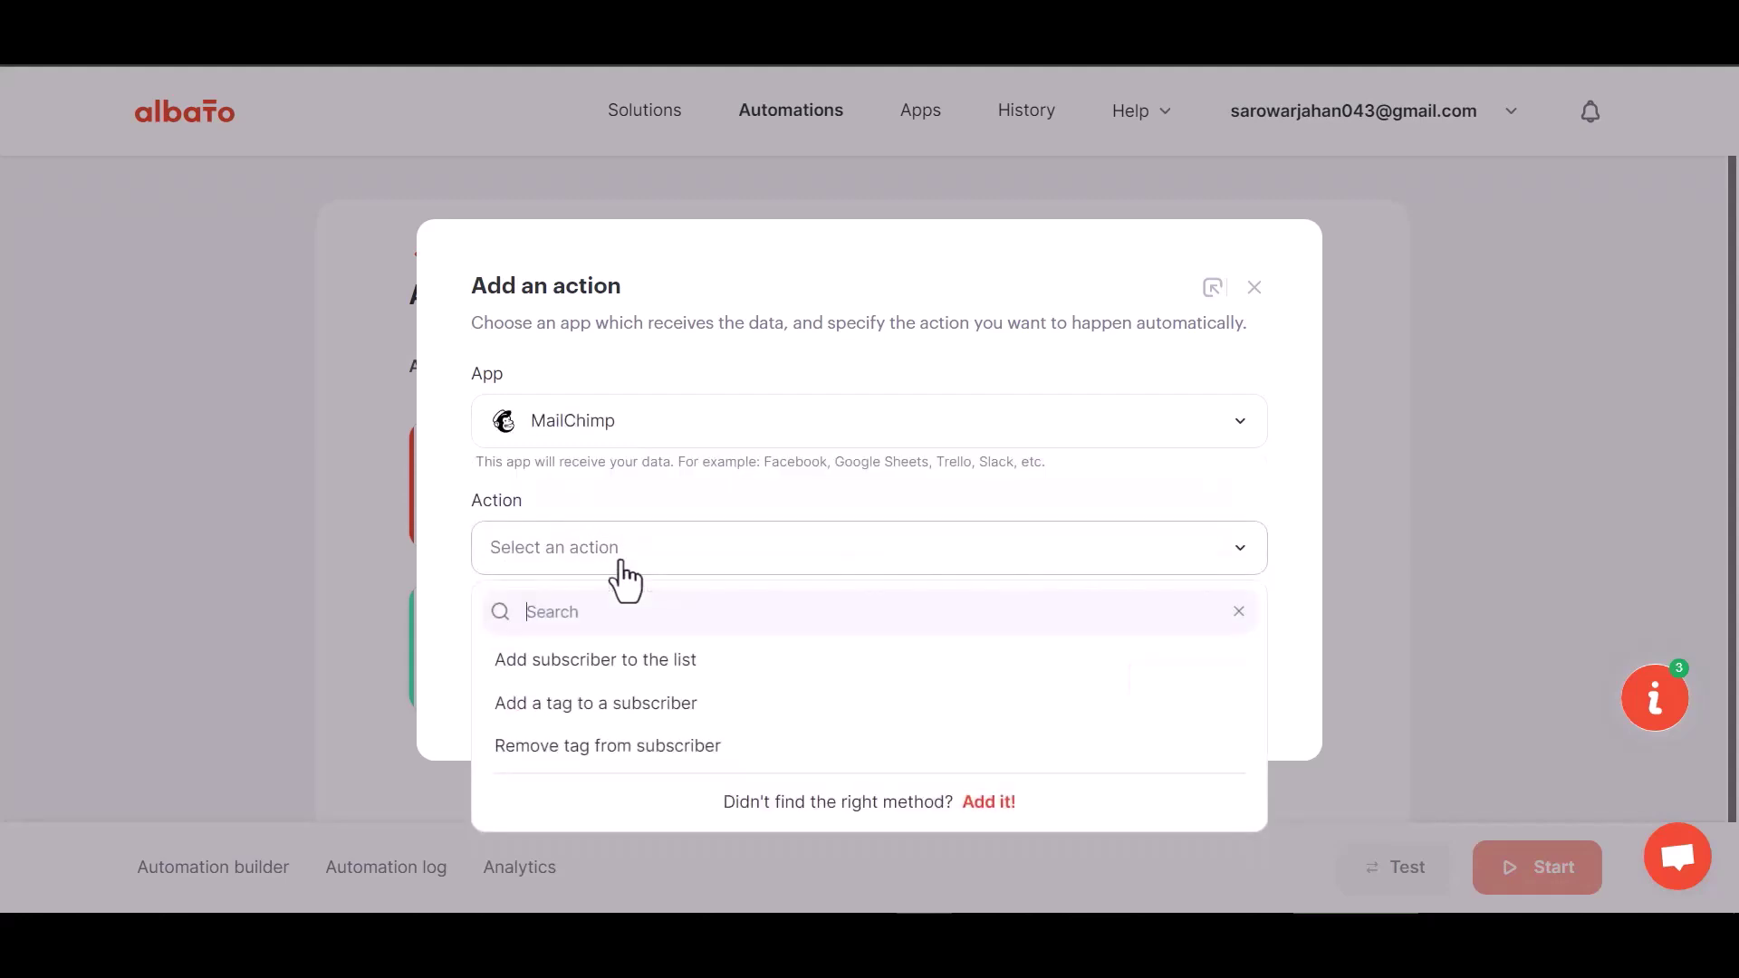
left_click(661, 660)
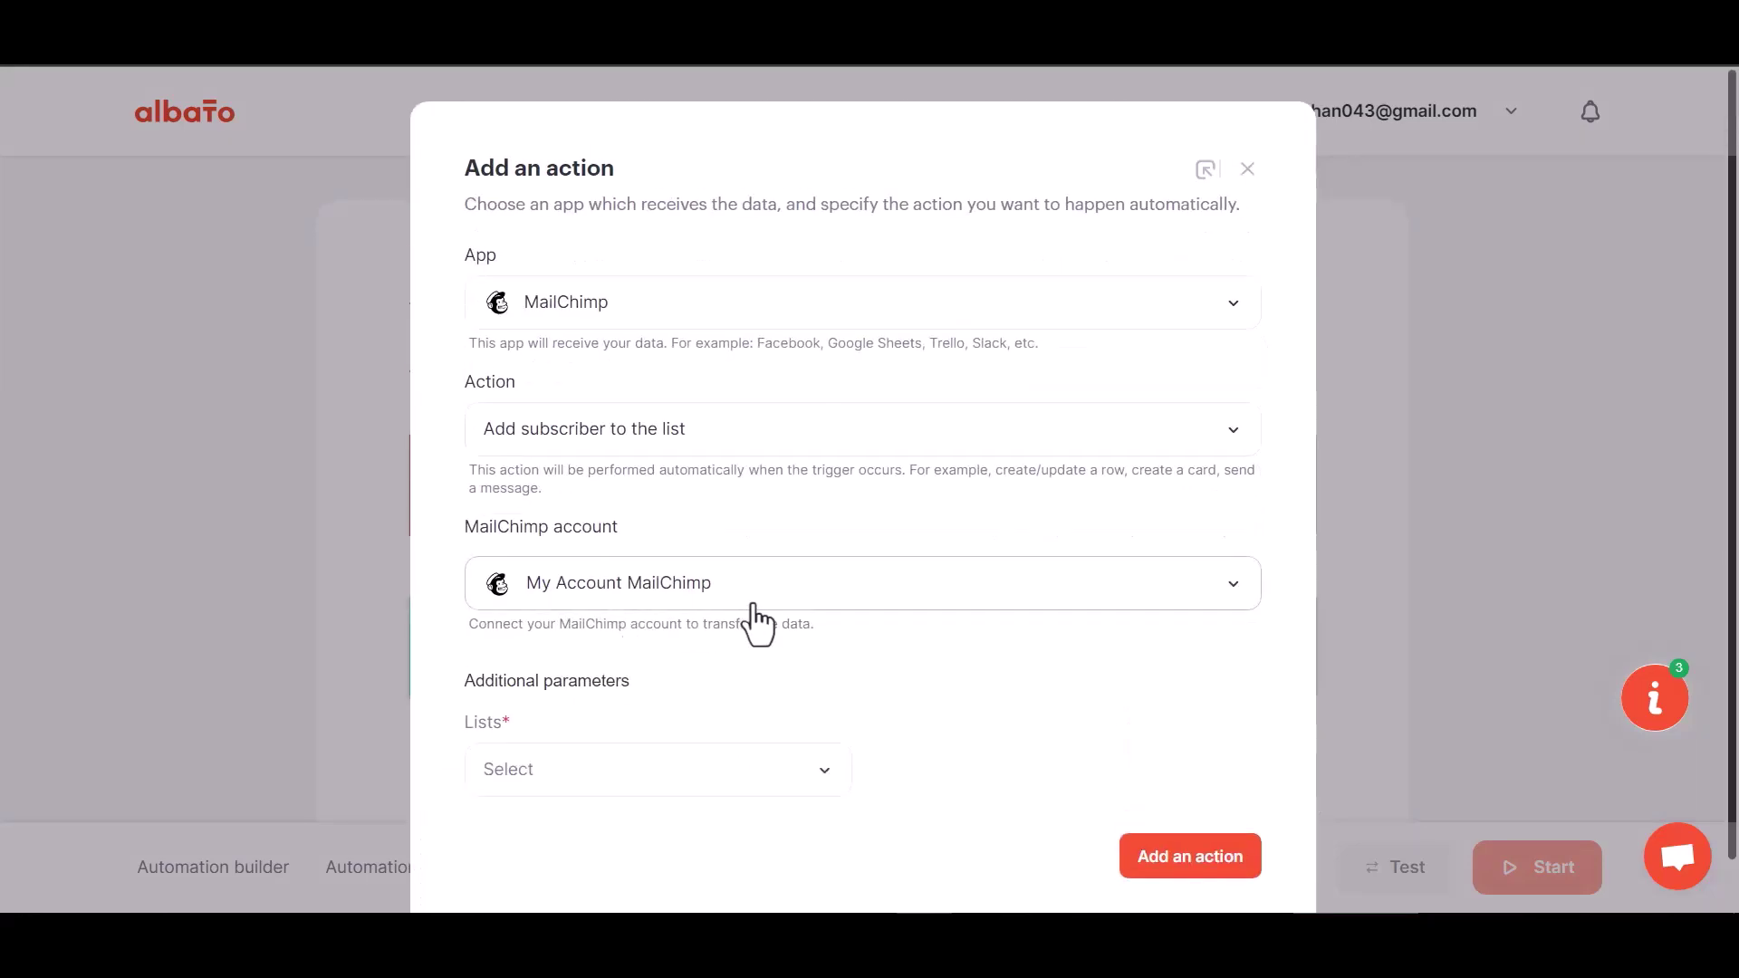
left_click(633, 602)
left_click(832, 659)
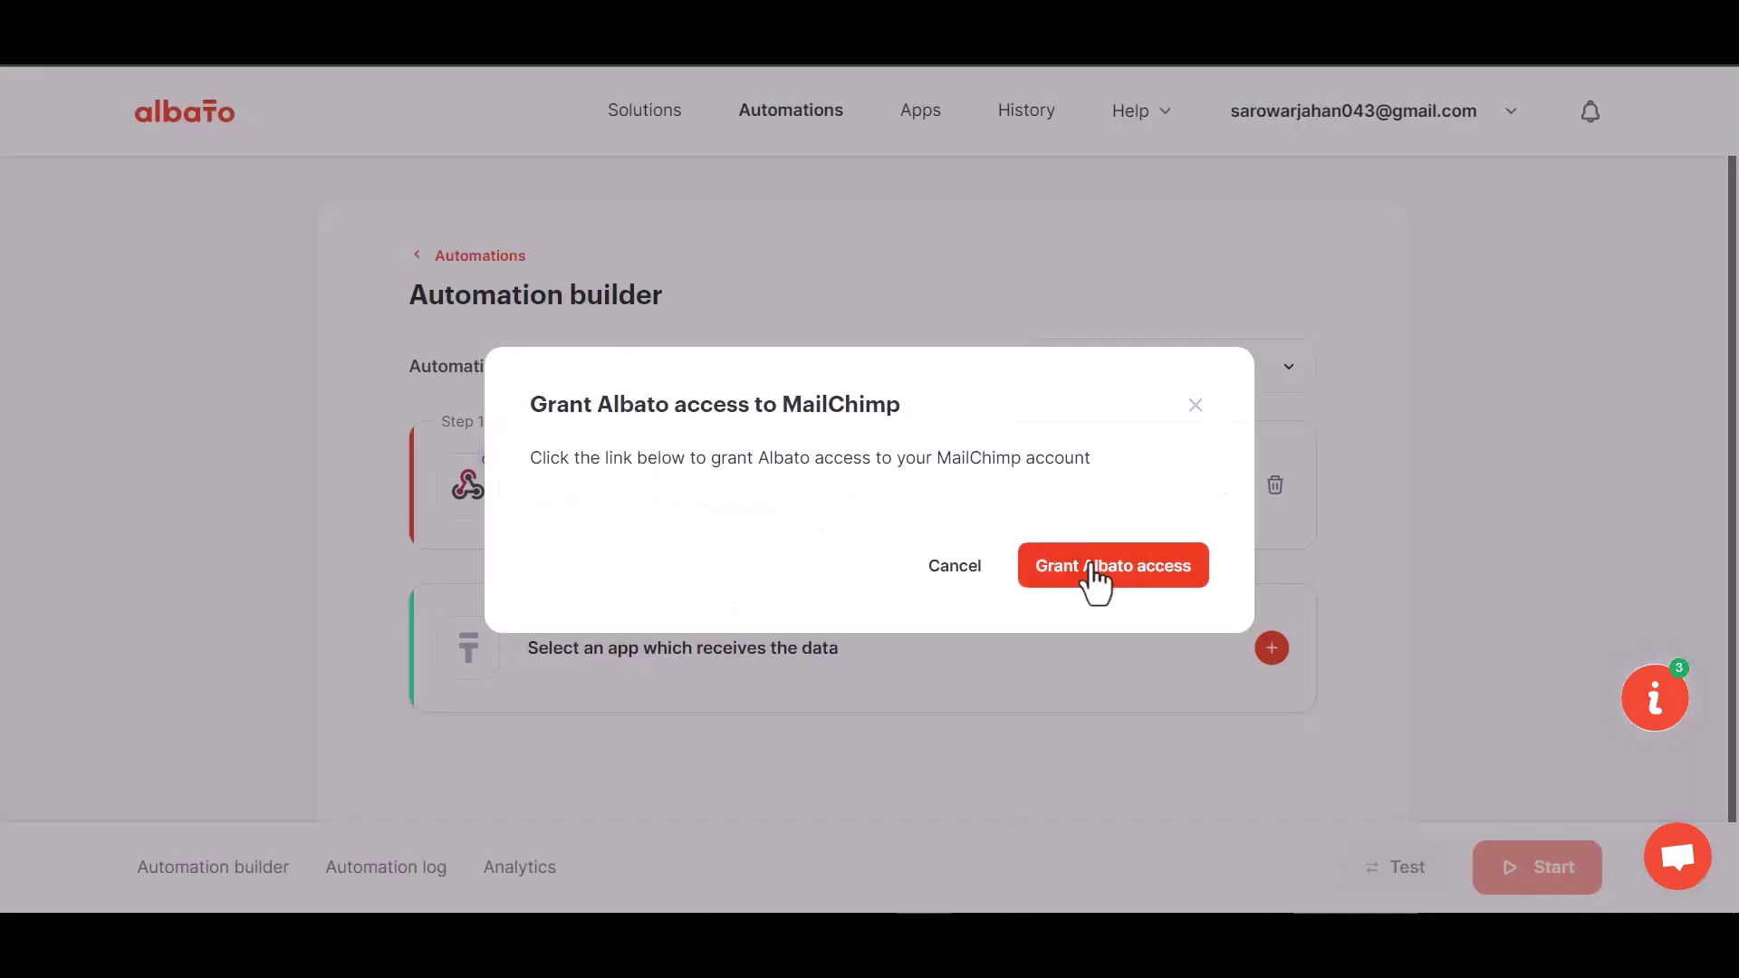
Grant Albato access by logging in to MailChimp and allowing the connection.
left_click(1069, 567)
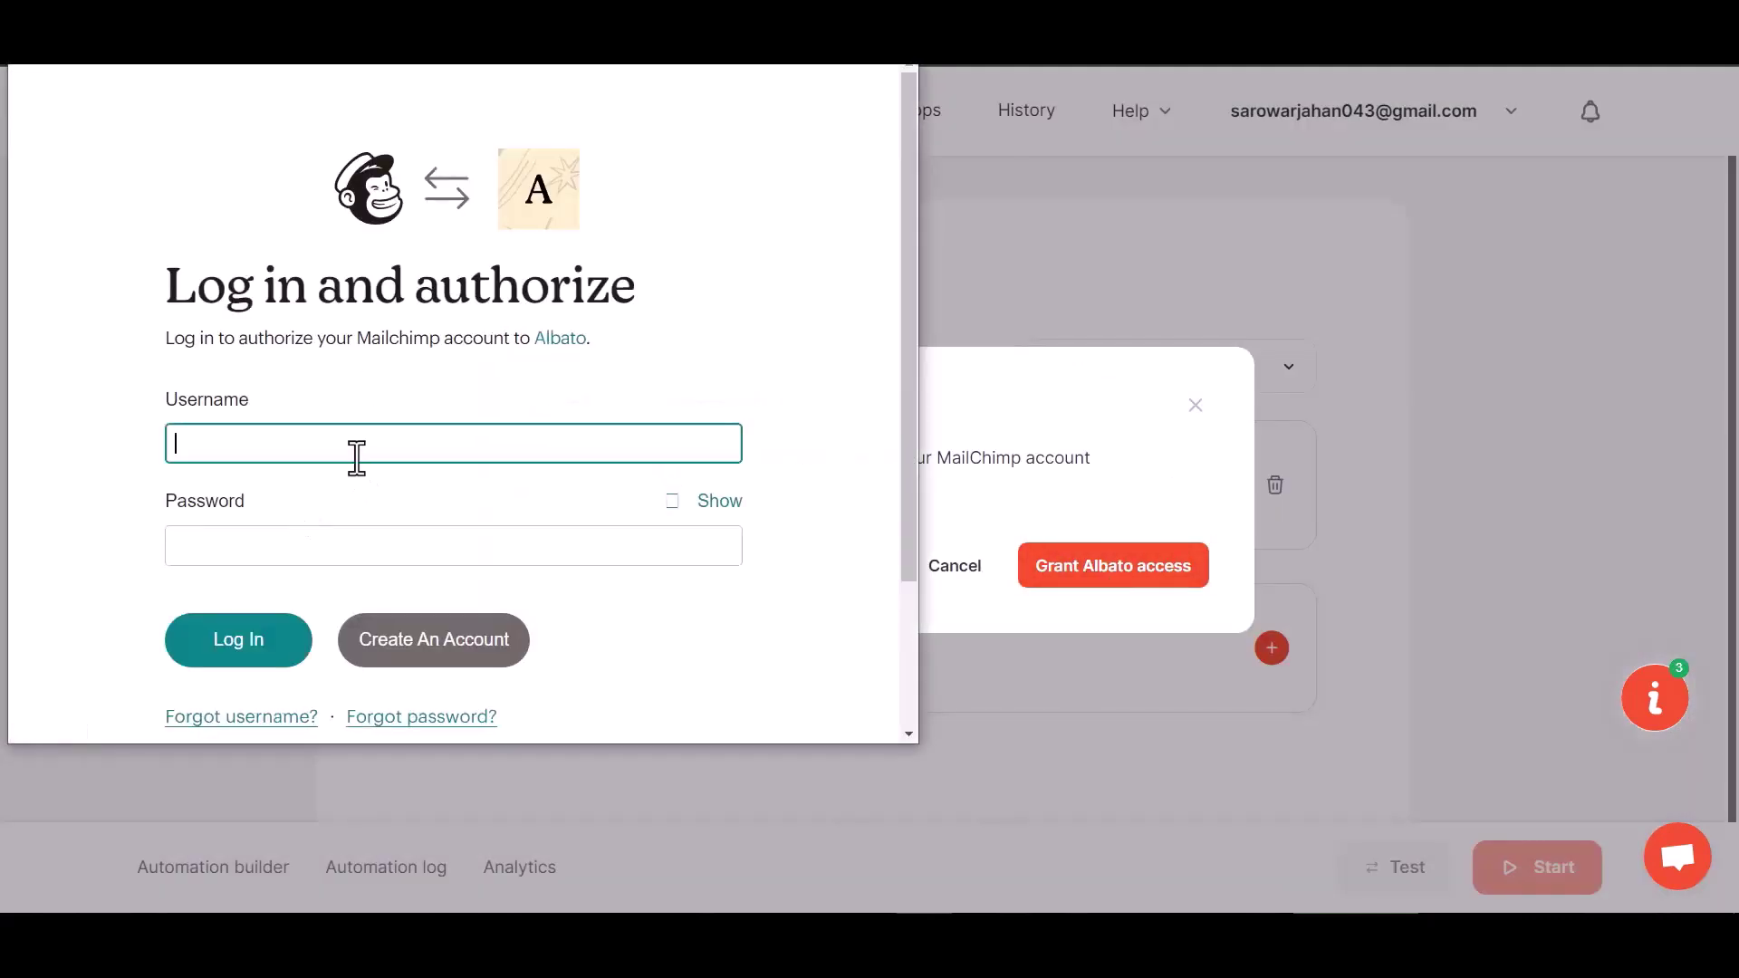
left_click(252, 659)
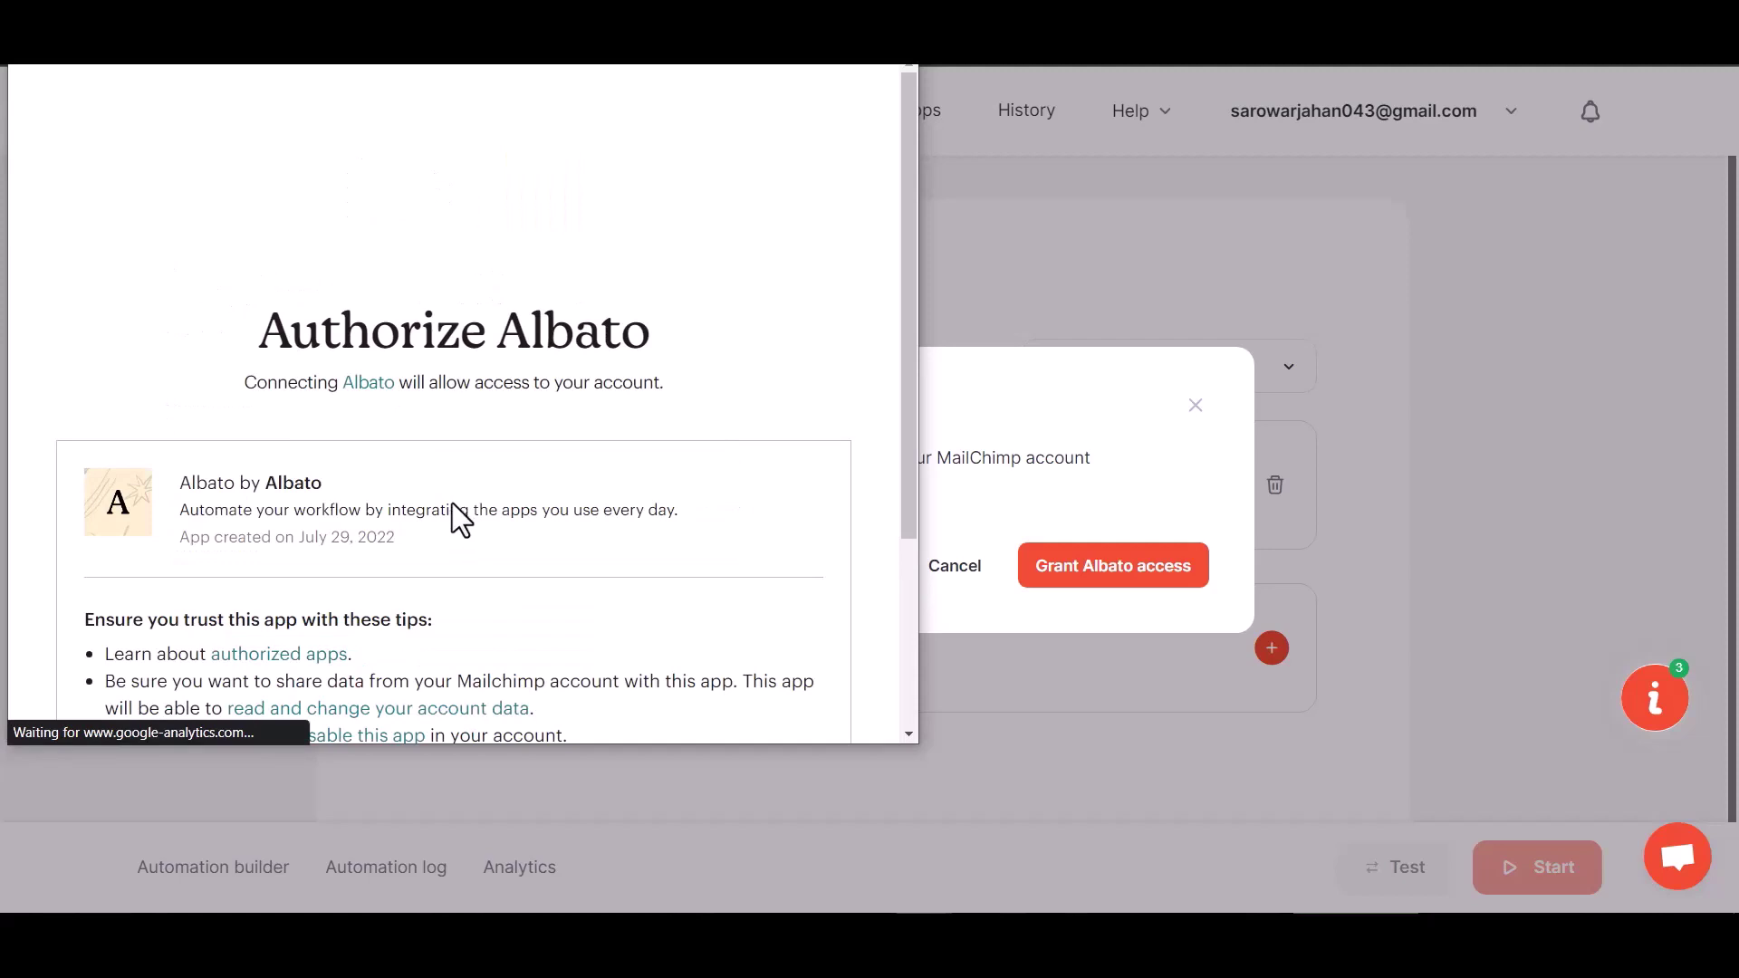
scroll(381, 570, "down", 3)
left_click(117, 668)
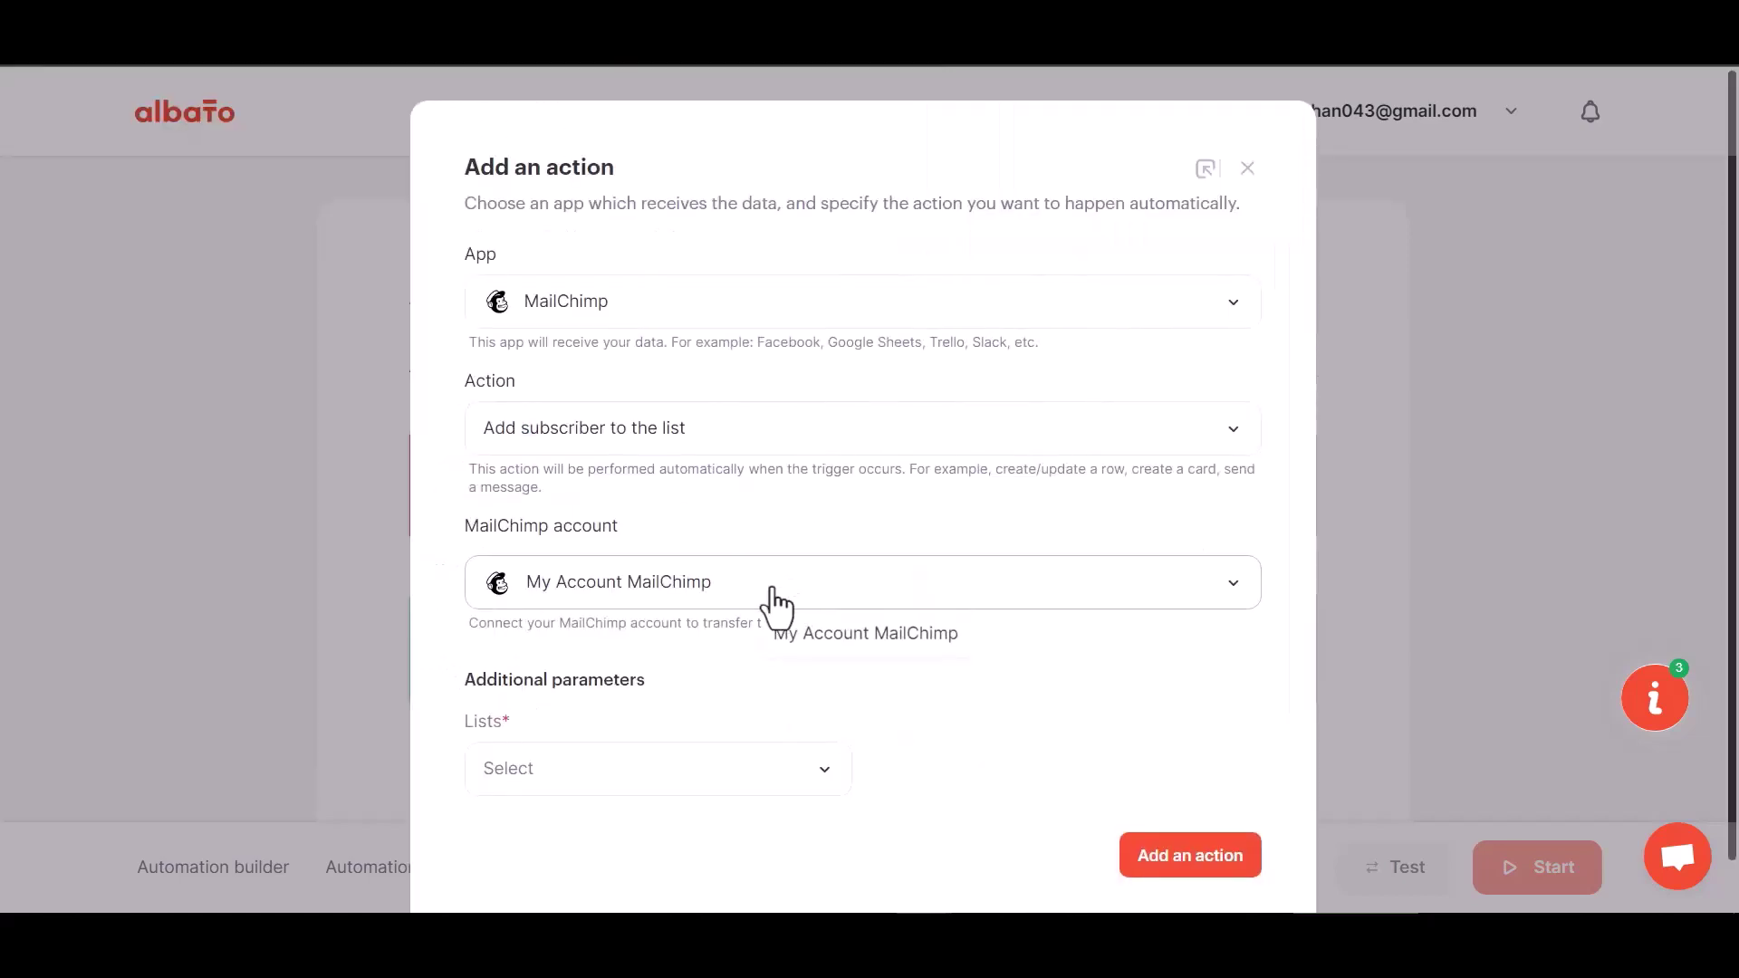
Choose the only MailChimp audience list and add the action to the automation.
scroll(724, 697, "down", 1)
left_click(666, 732)
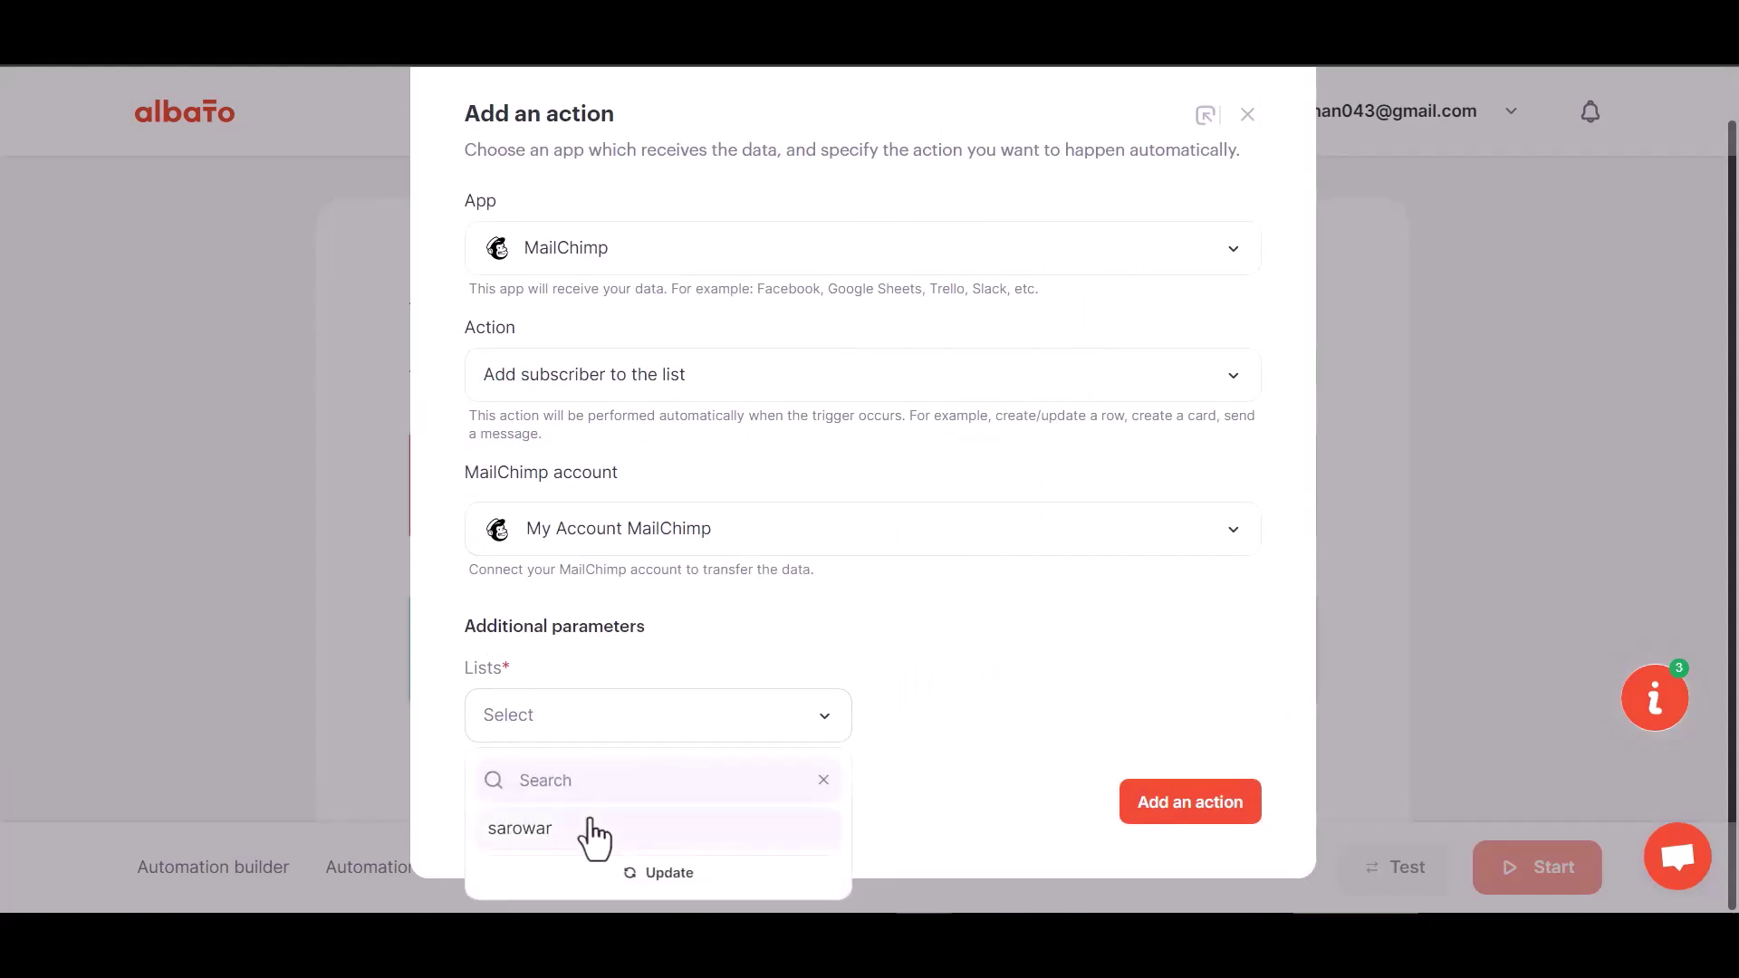
left_click(594, 823)
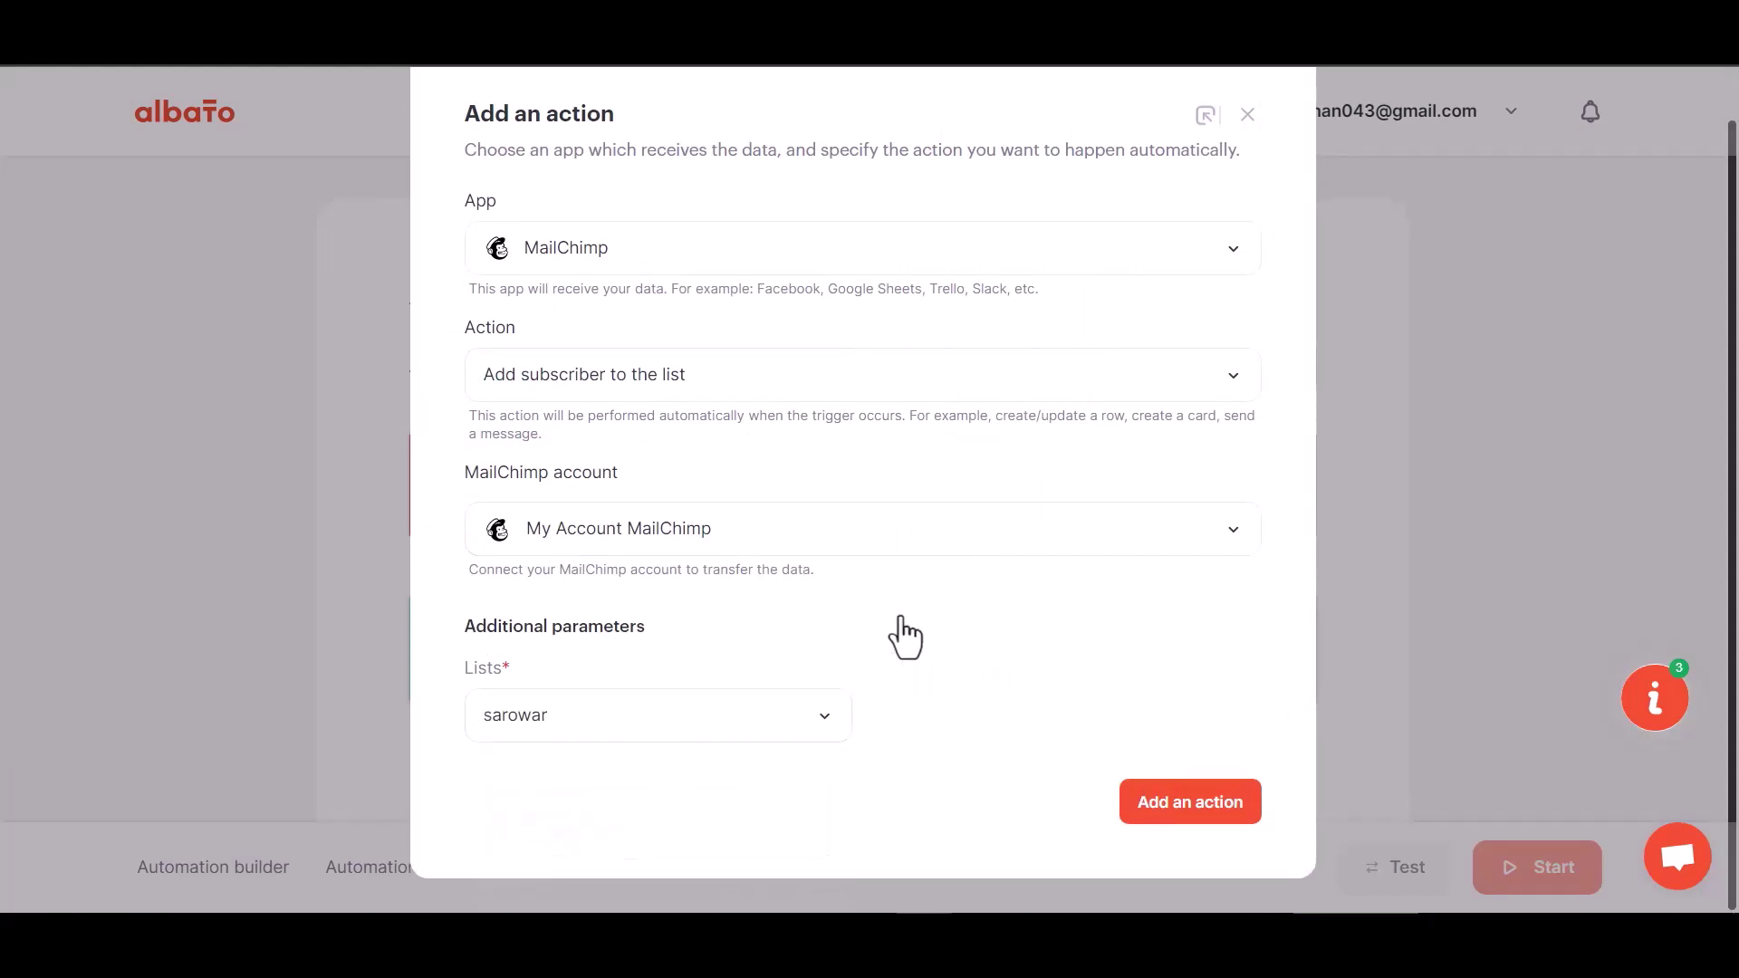
left_click(1197, 804)
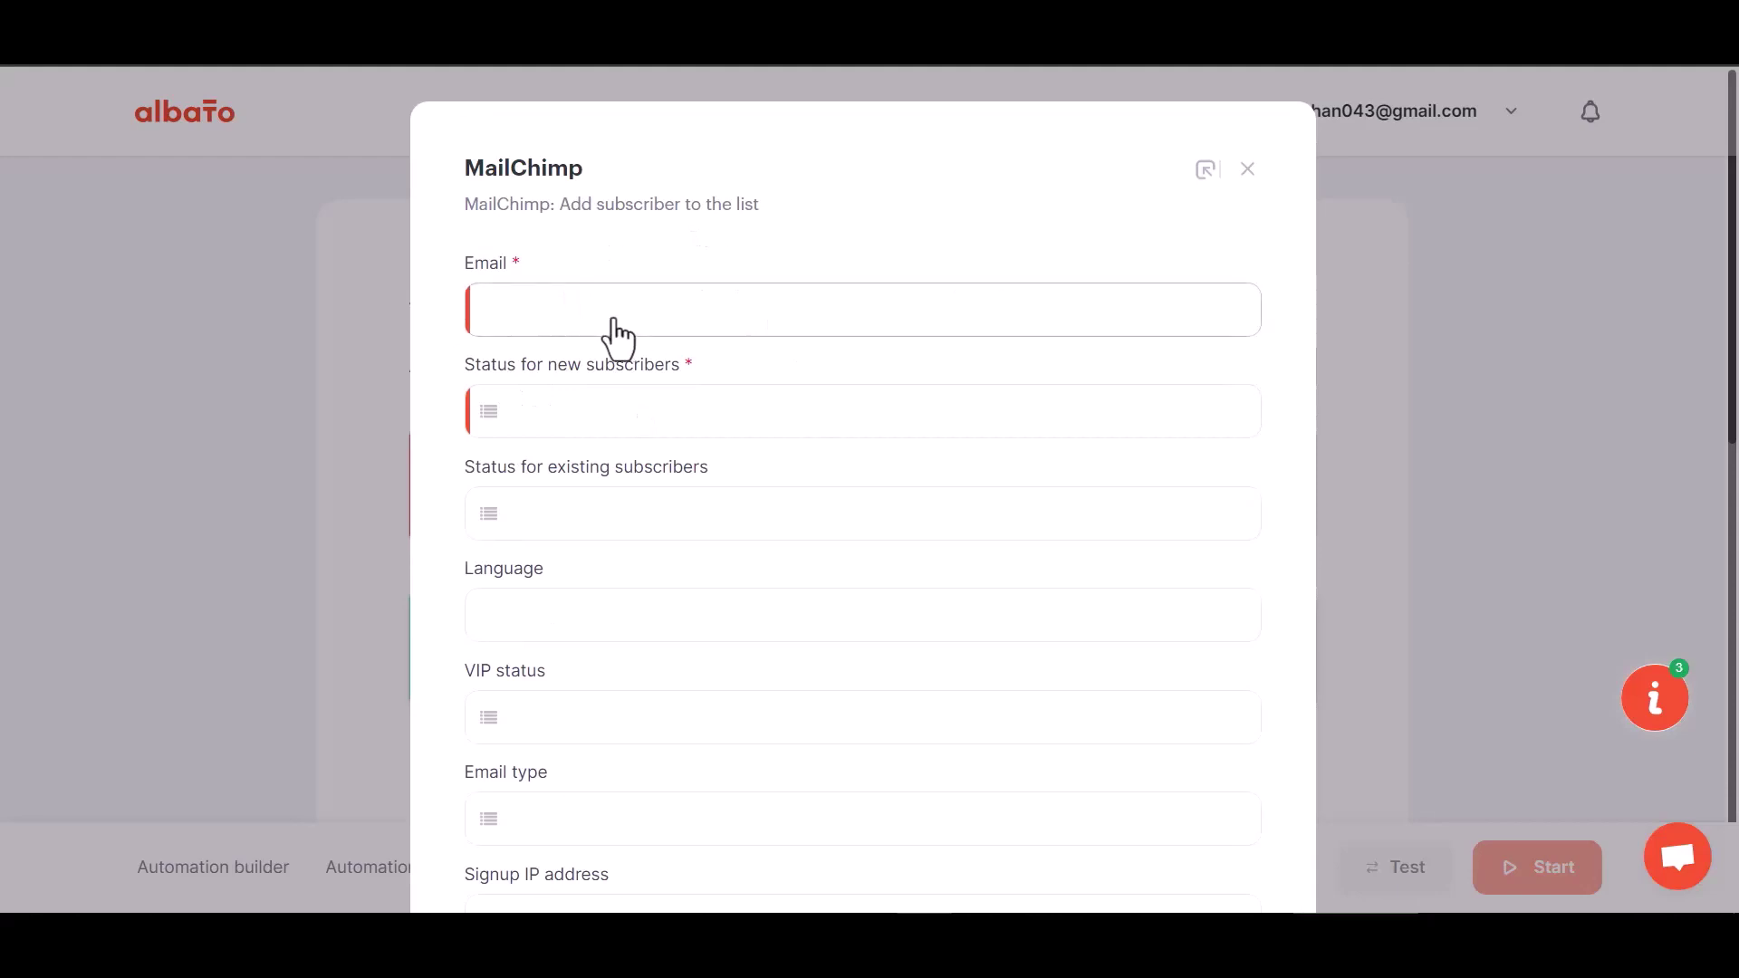
Map Email to webhook field 23 and set new subscriber status to Subscribed.
left_click(607, 313)
left_click(628, 460)
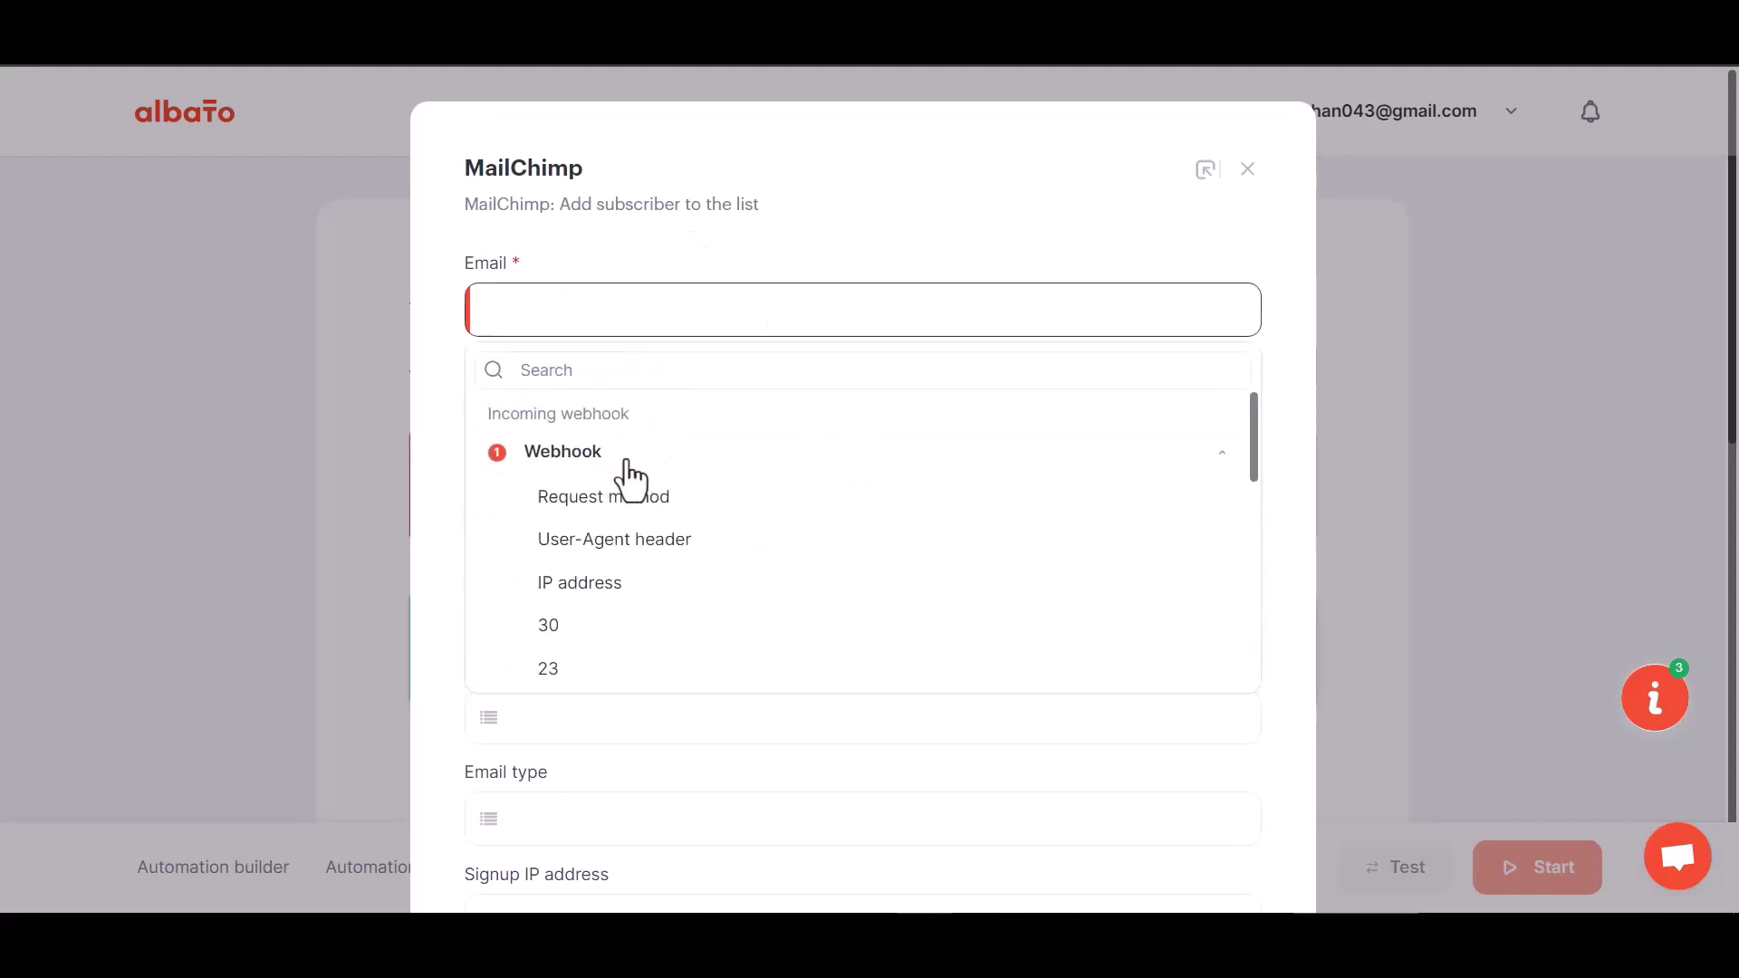
left_click(571, 666)
scroll(595, 573, "down", 1)
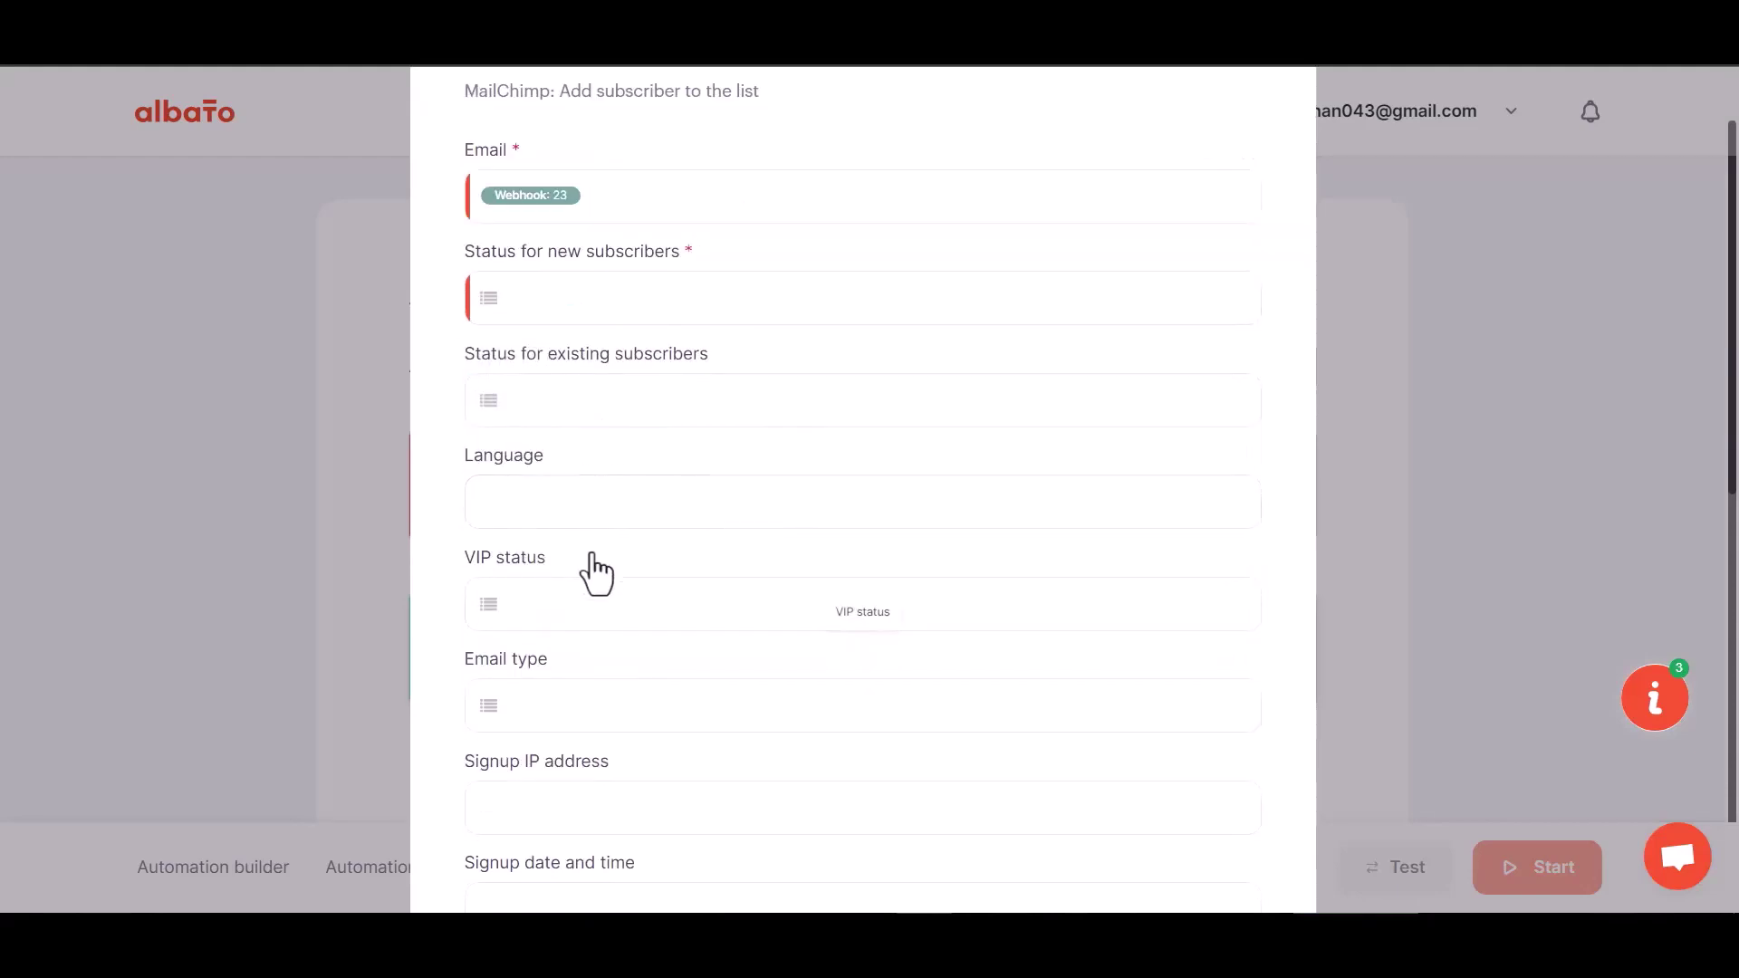
scroll(595, 573, "down", 1)
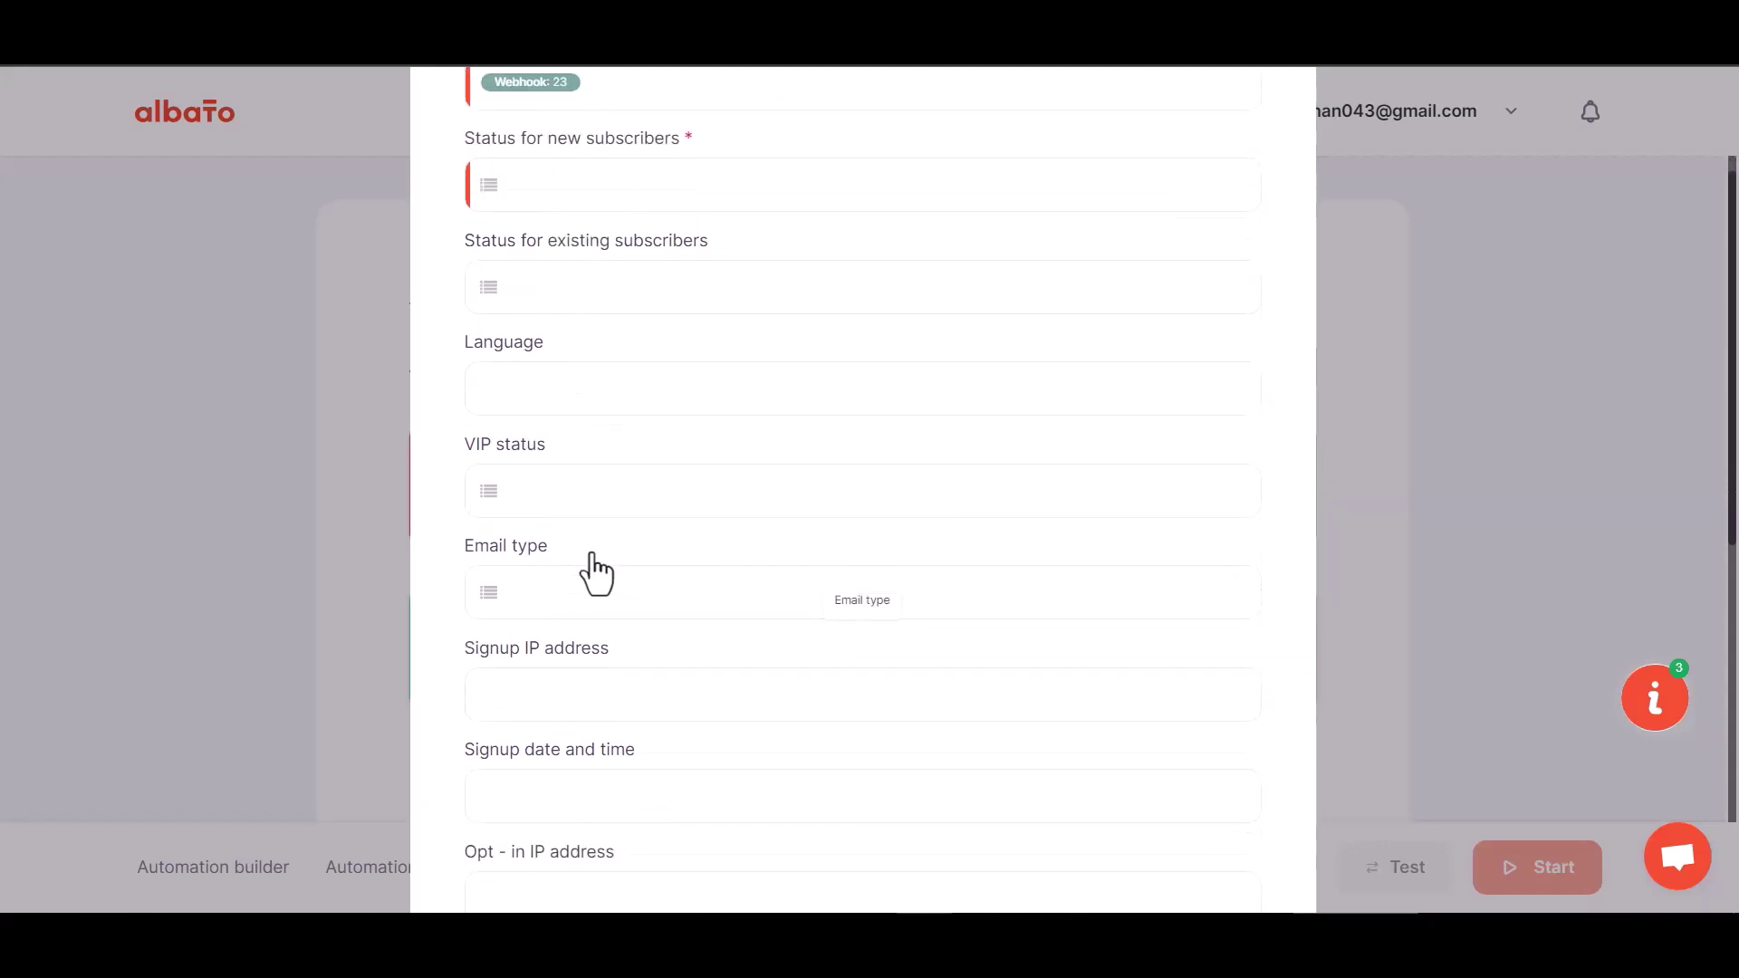
left_click(601, 187)
left_click(612, 353)
Map First Name, Last Name and Phone Number to webhook fields 29, 30 and 31.
scroll(652, 507, "down", 6)
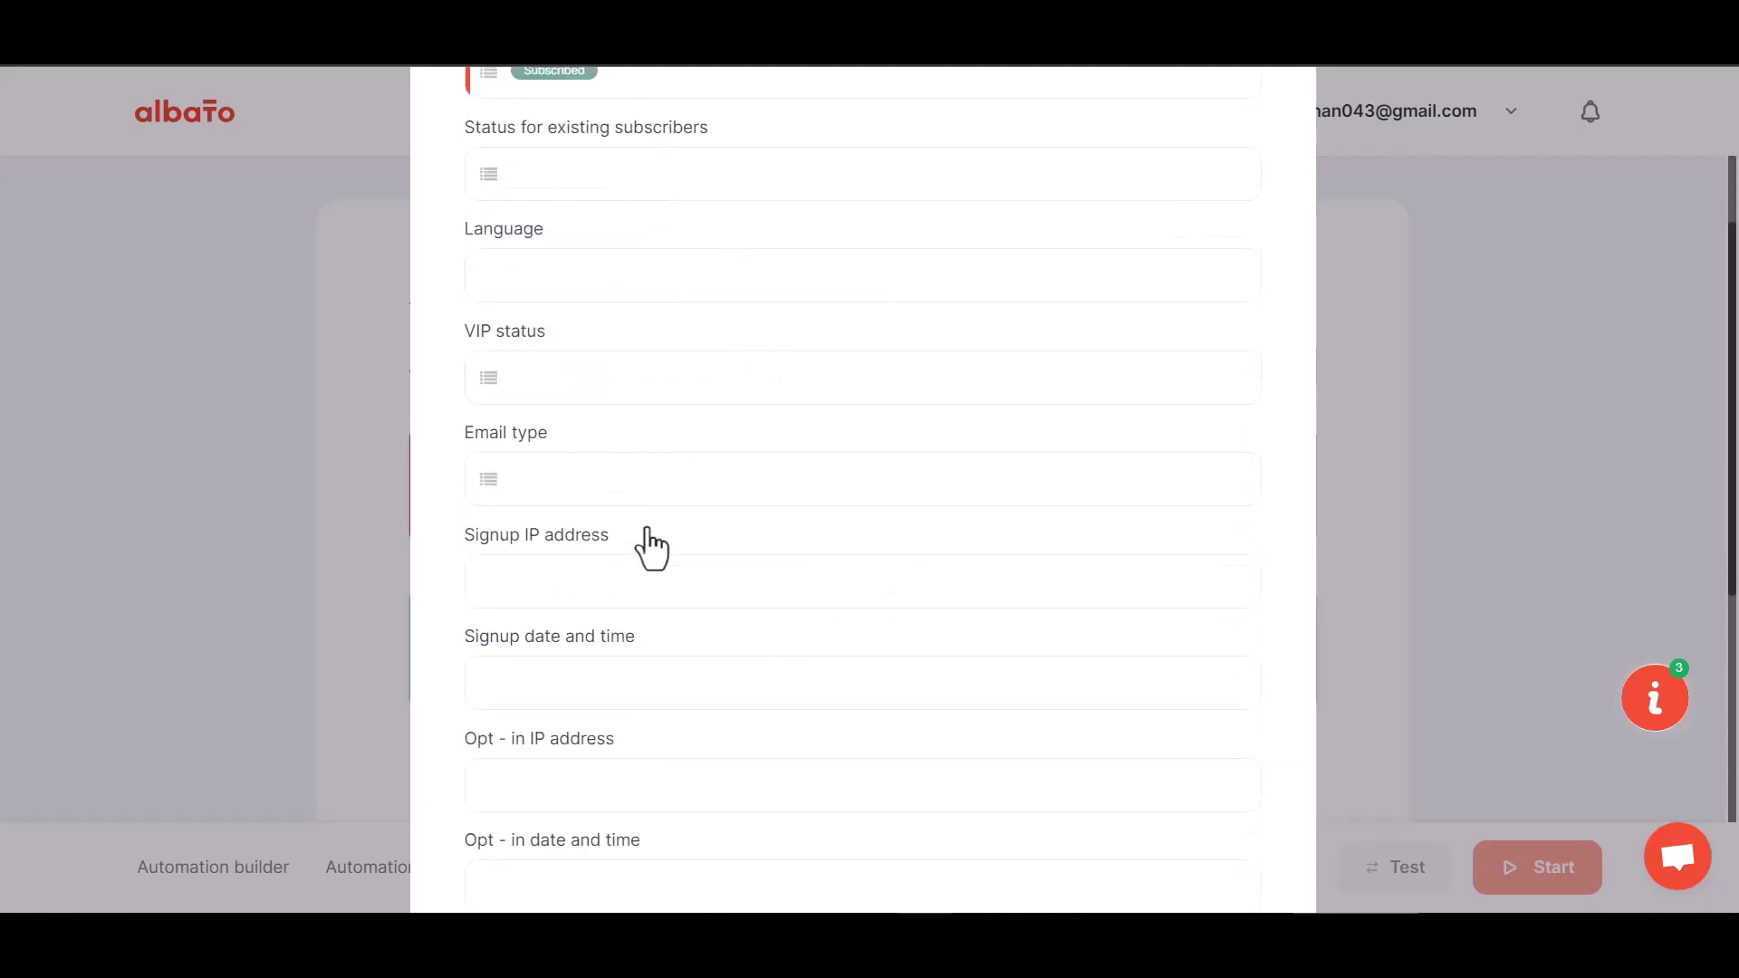
left_click(565, 440)
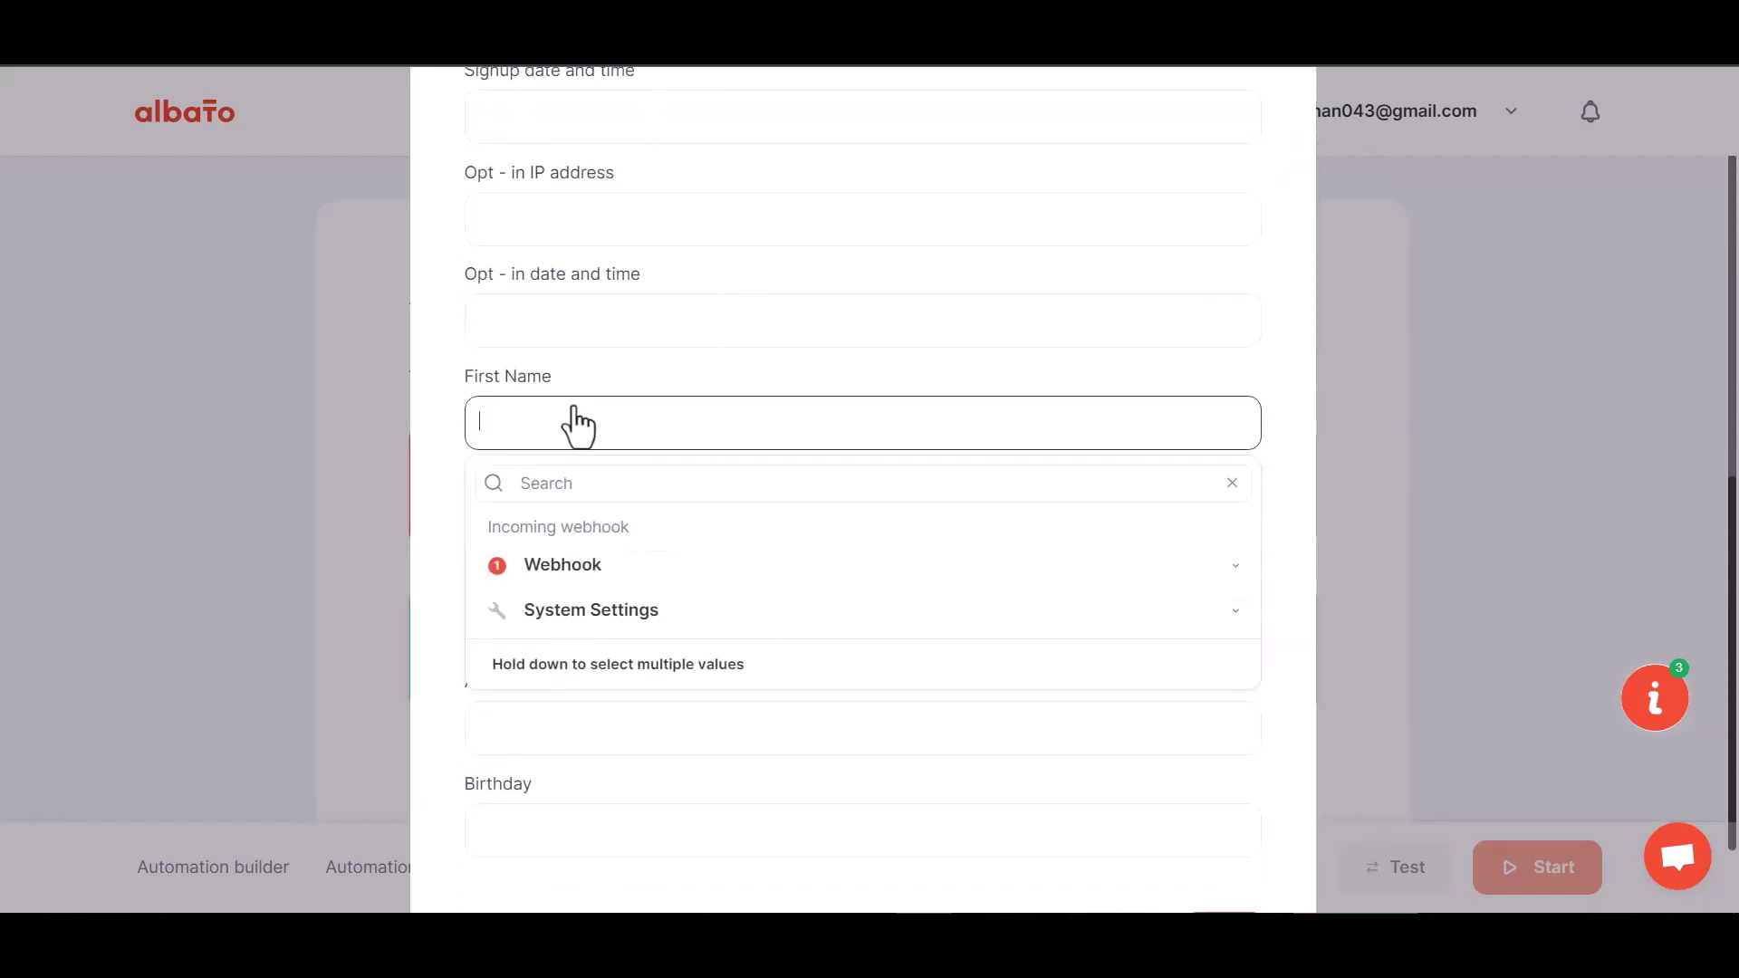
left_click(582, 571)
scroll(566, 797, "down", 1)
left_click(571, 760)
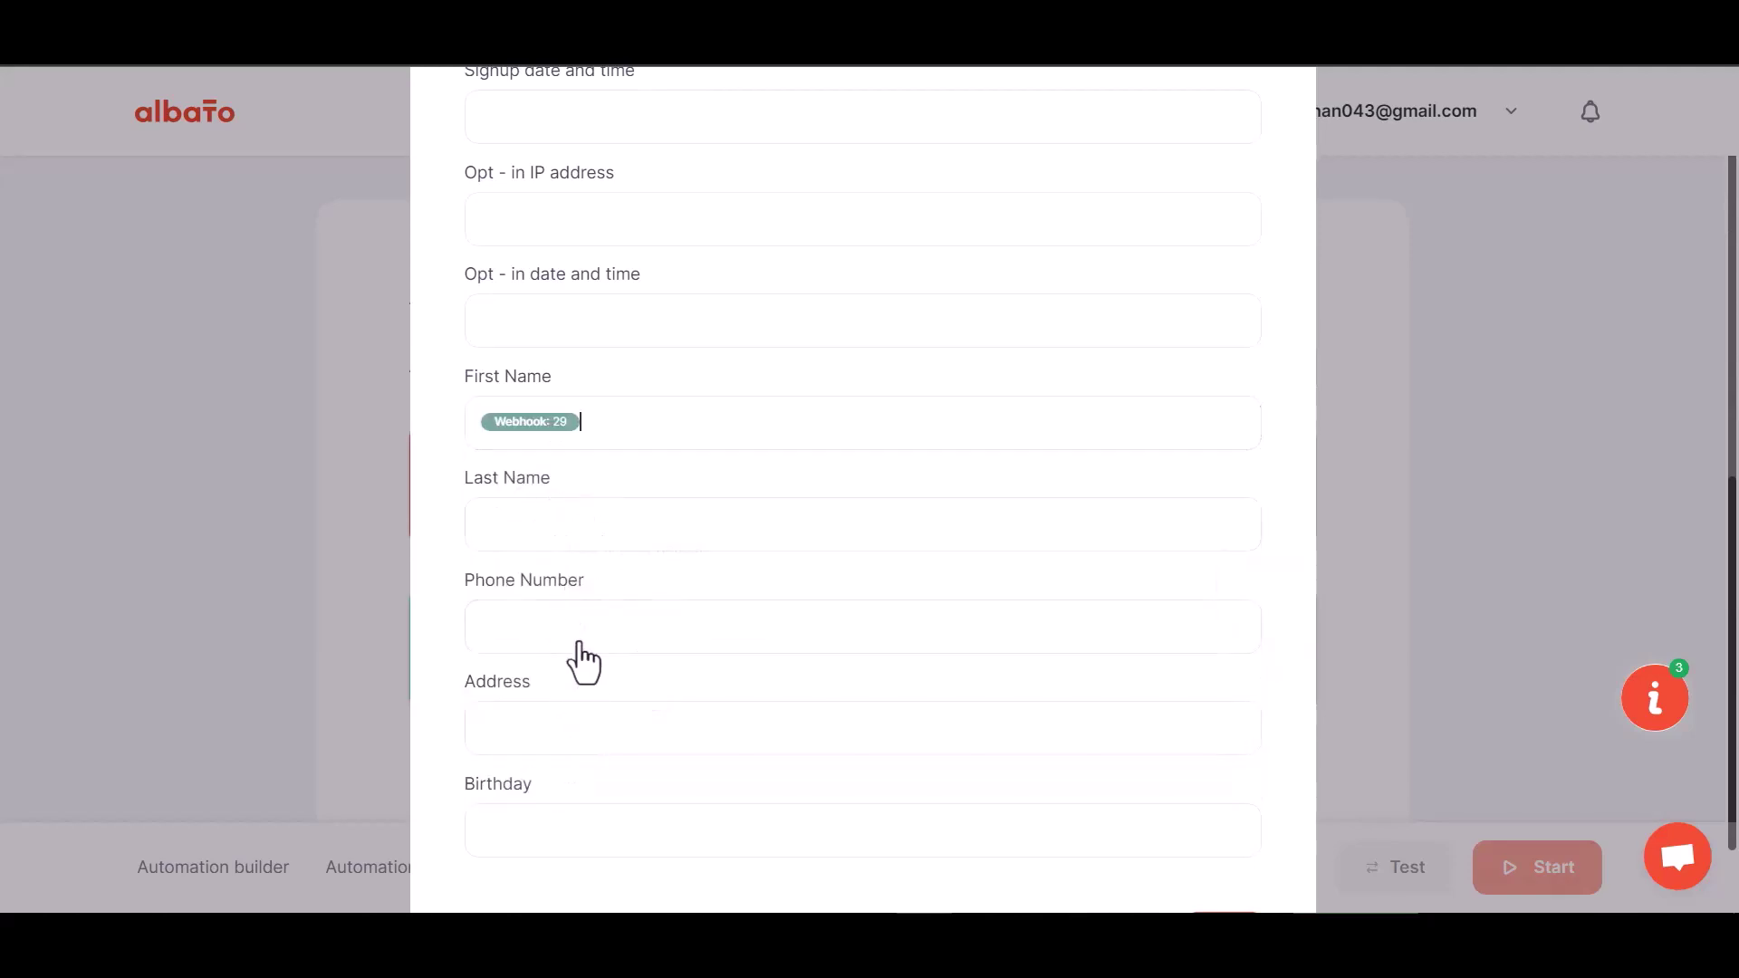
left_click(571, 532)
left_click(556, 671)
left_click(584, 841)
scroll(614, 623, "down", 1)
left_click(595, 529)
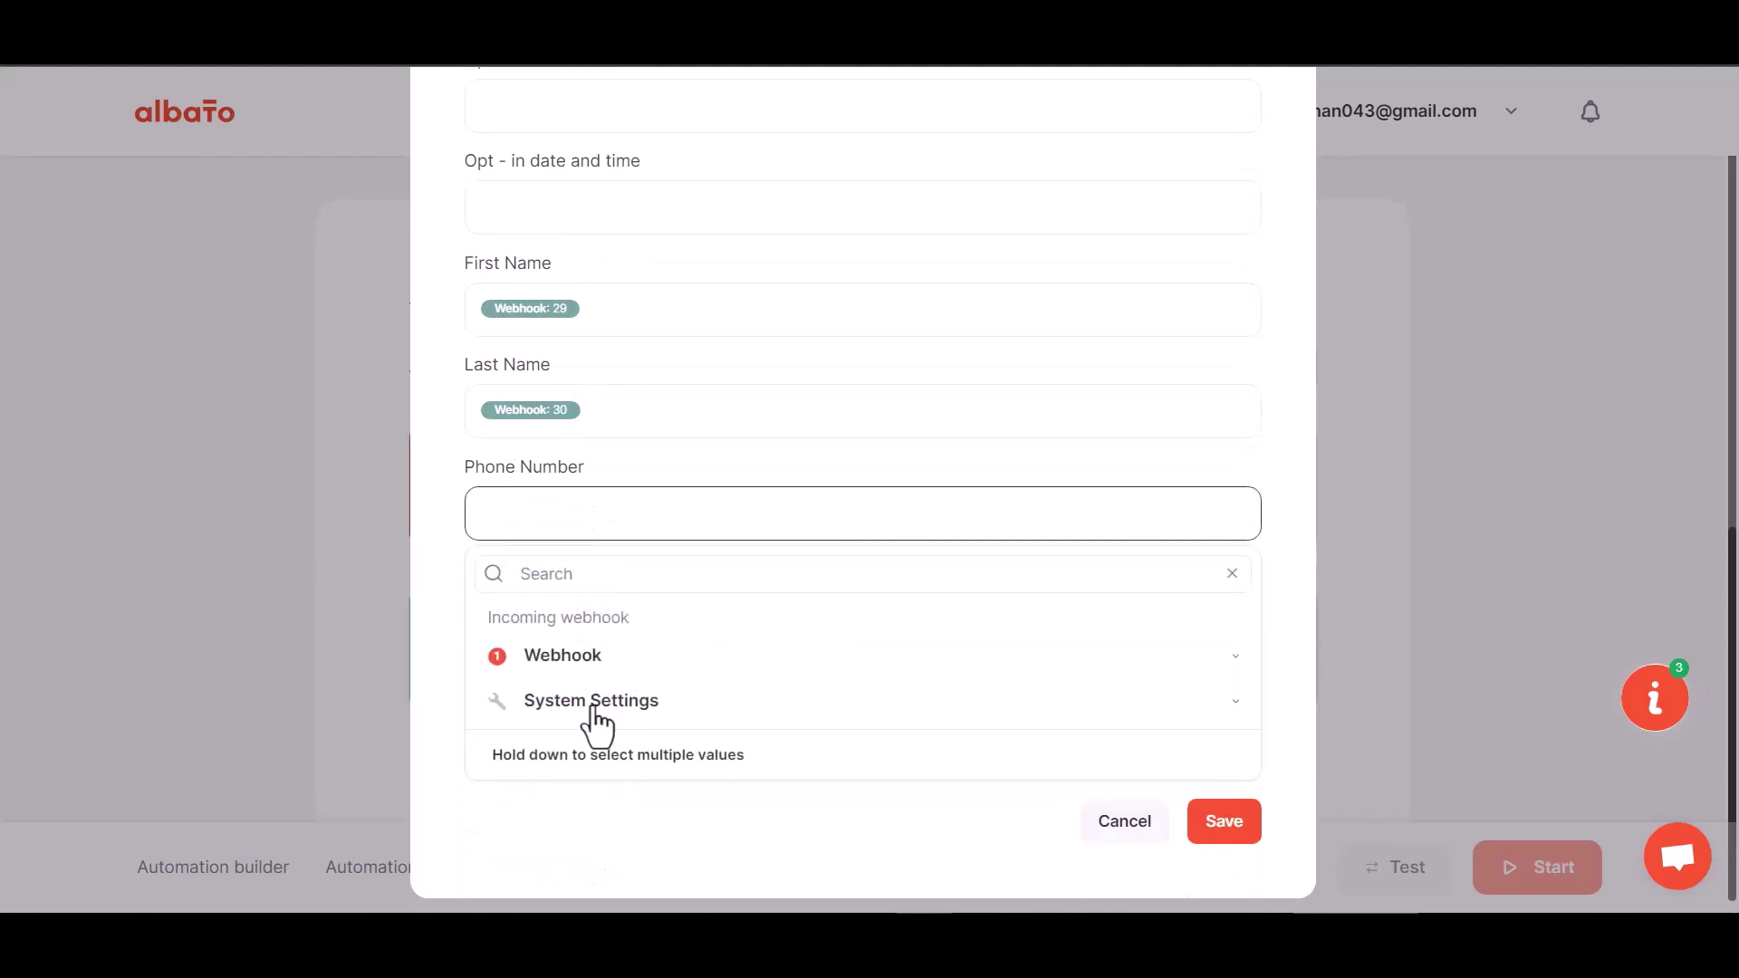
left_click(580, 660)
scroll(593, 874, "down", 3)
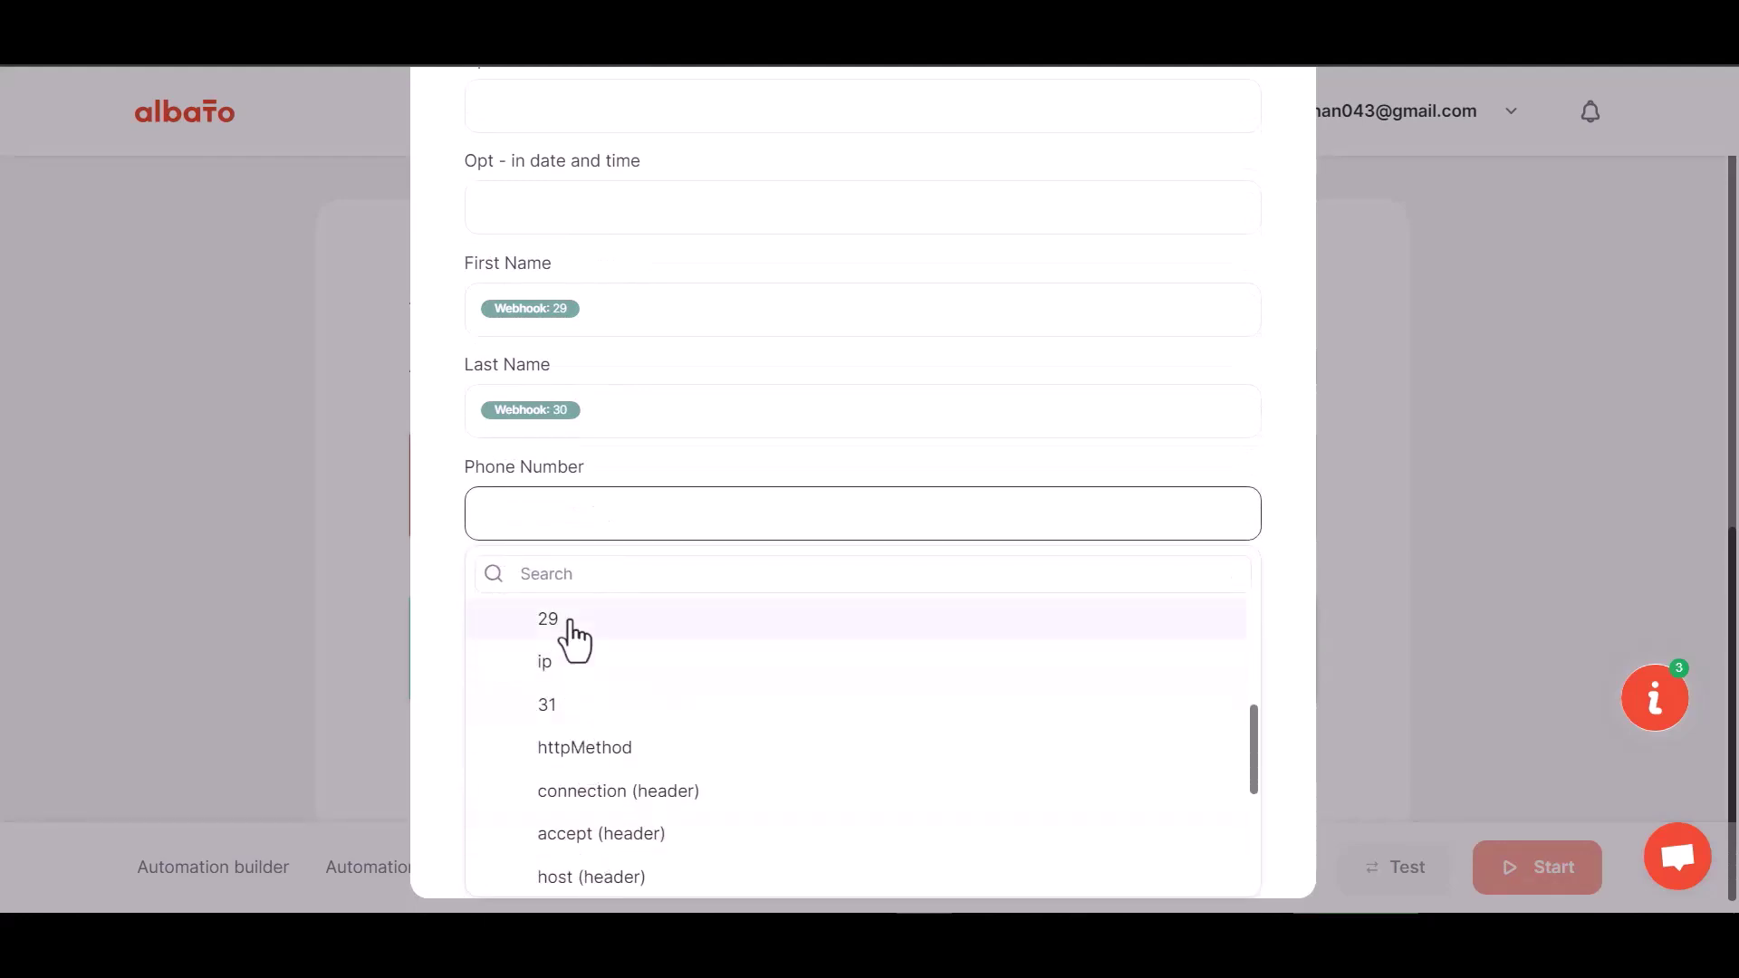
left_click(563, 712)
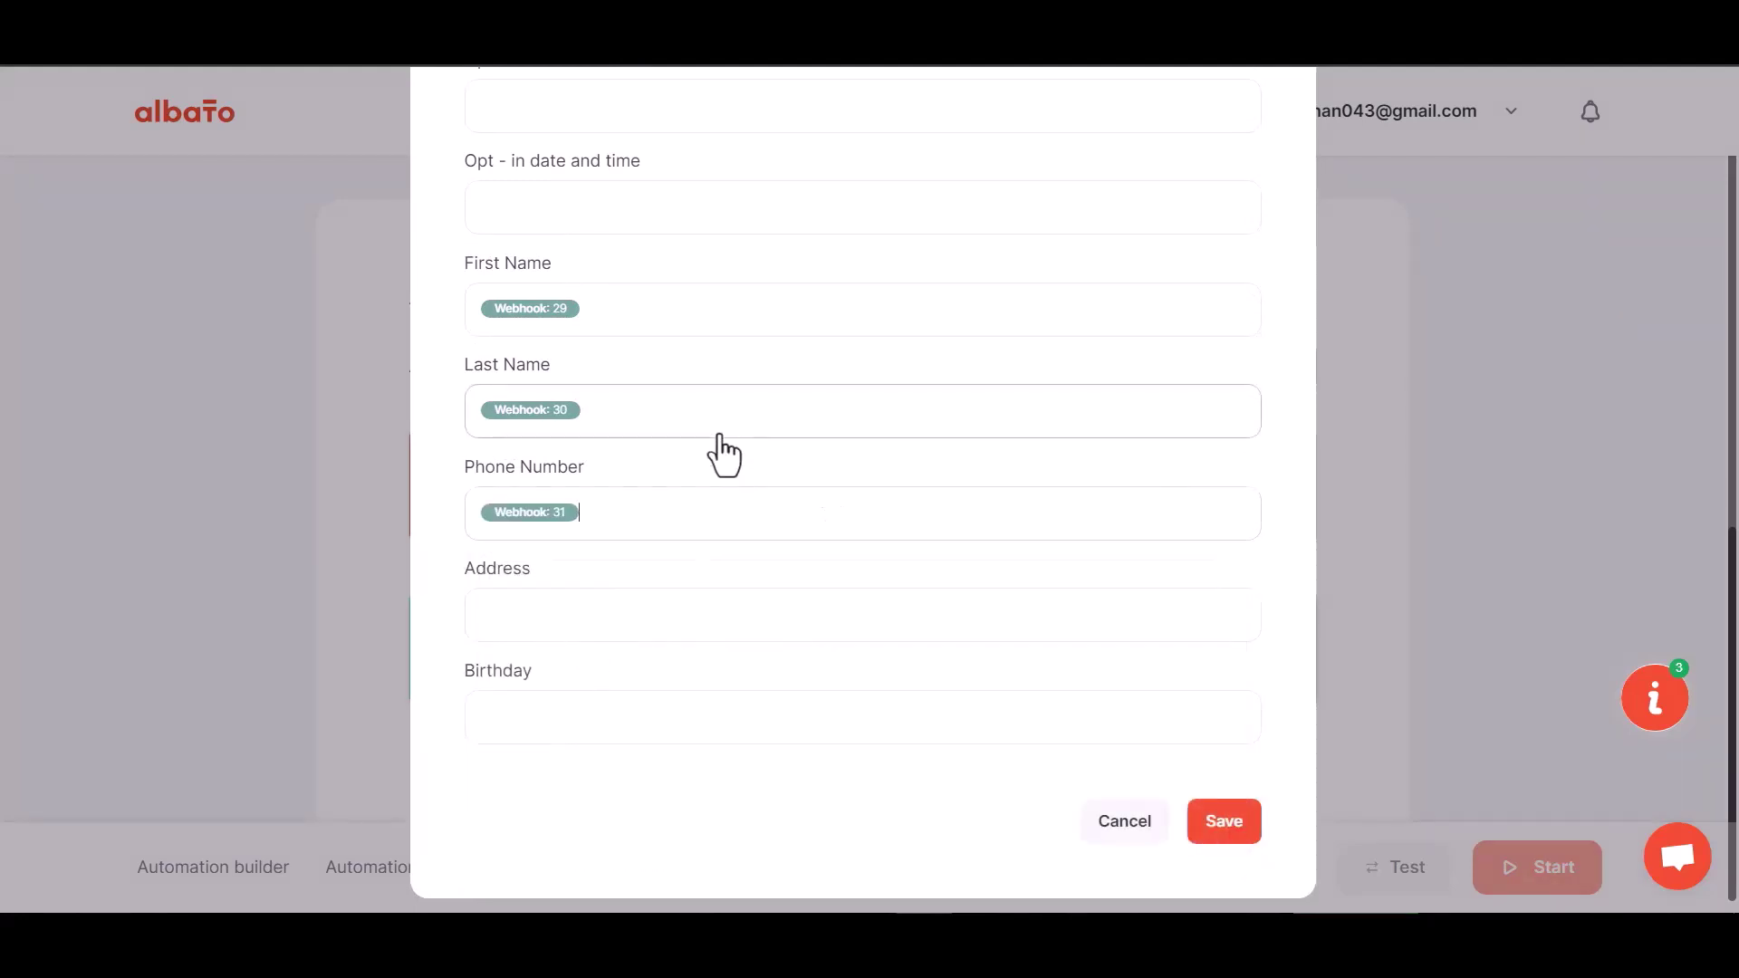
Save the MailChimp field mapping and start the automation.
scroll(719, 462, "down", 1)
left_click(1216, 813)
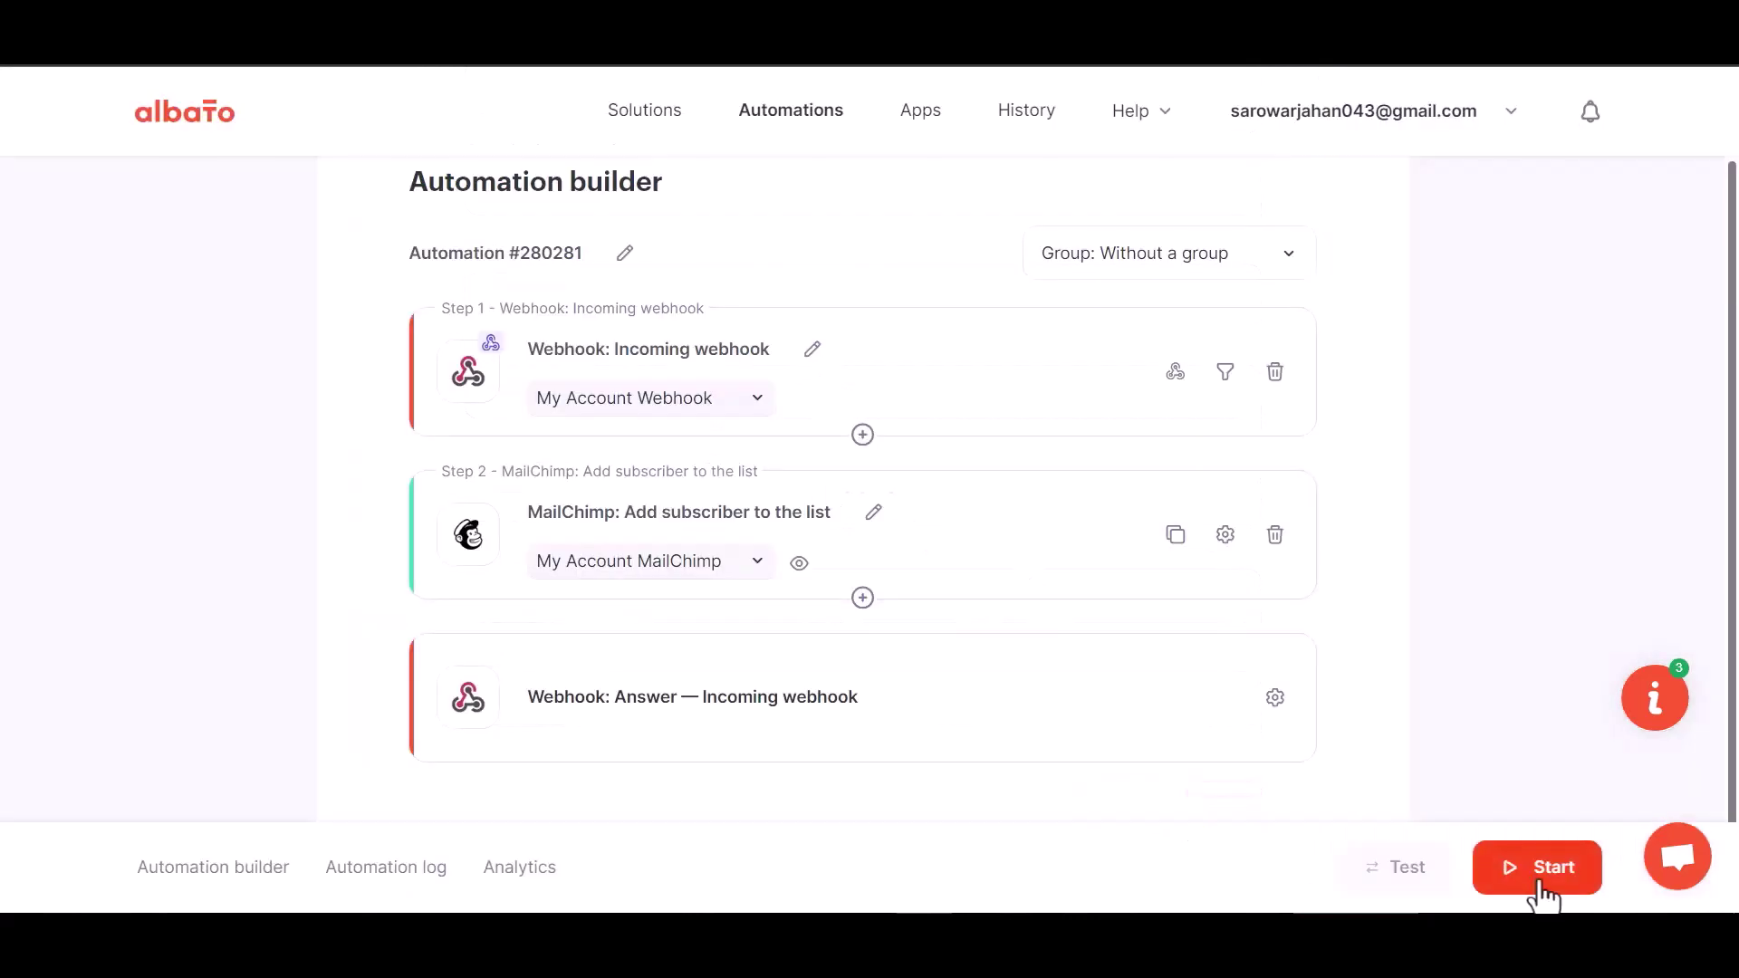
left_click(1537, 877)
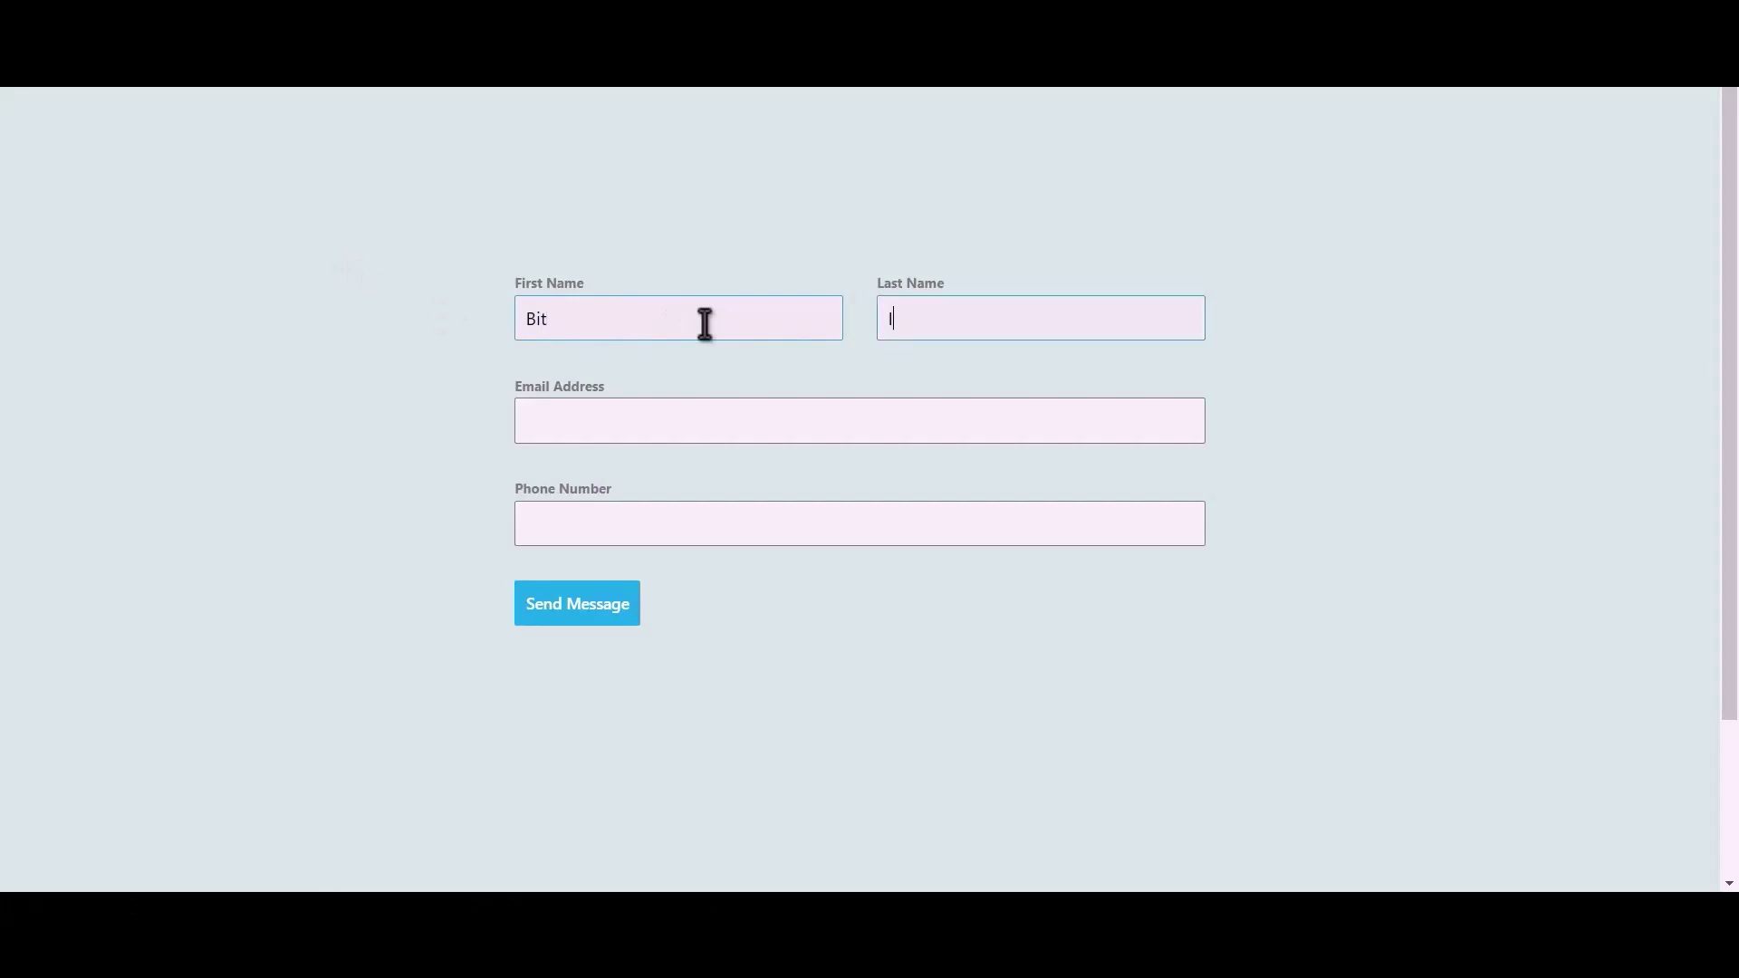
Finish the last name 'Integrations', enter a test email and phone number, and submit the Bricks form.
type("ntegrations")
key("Tab")
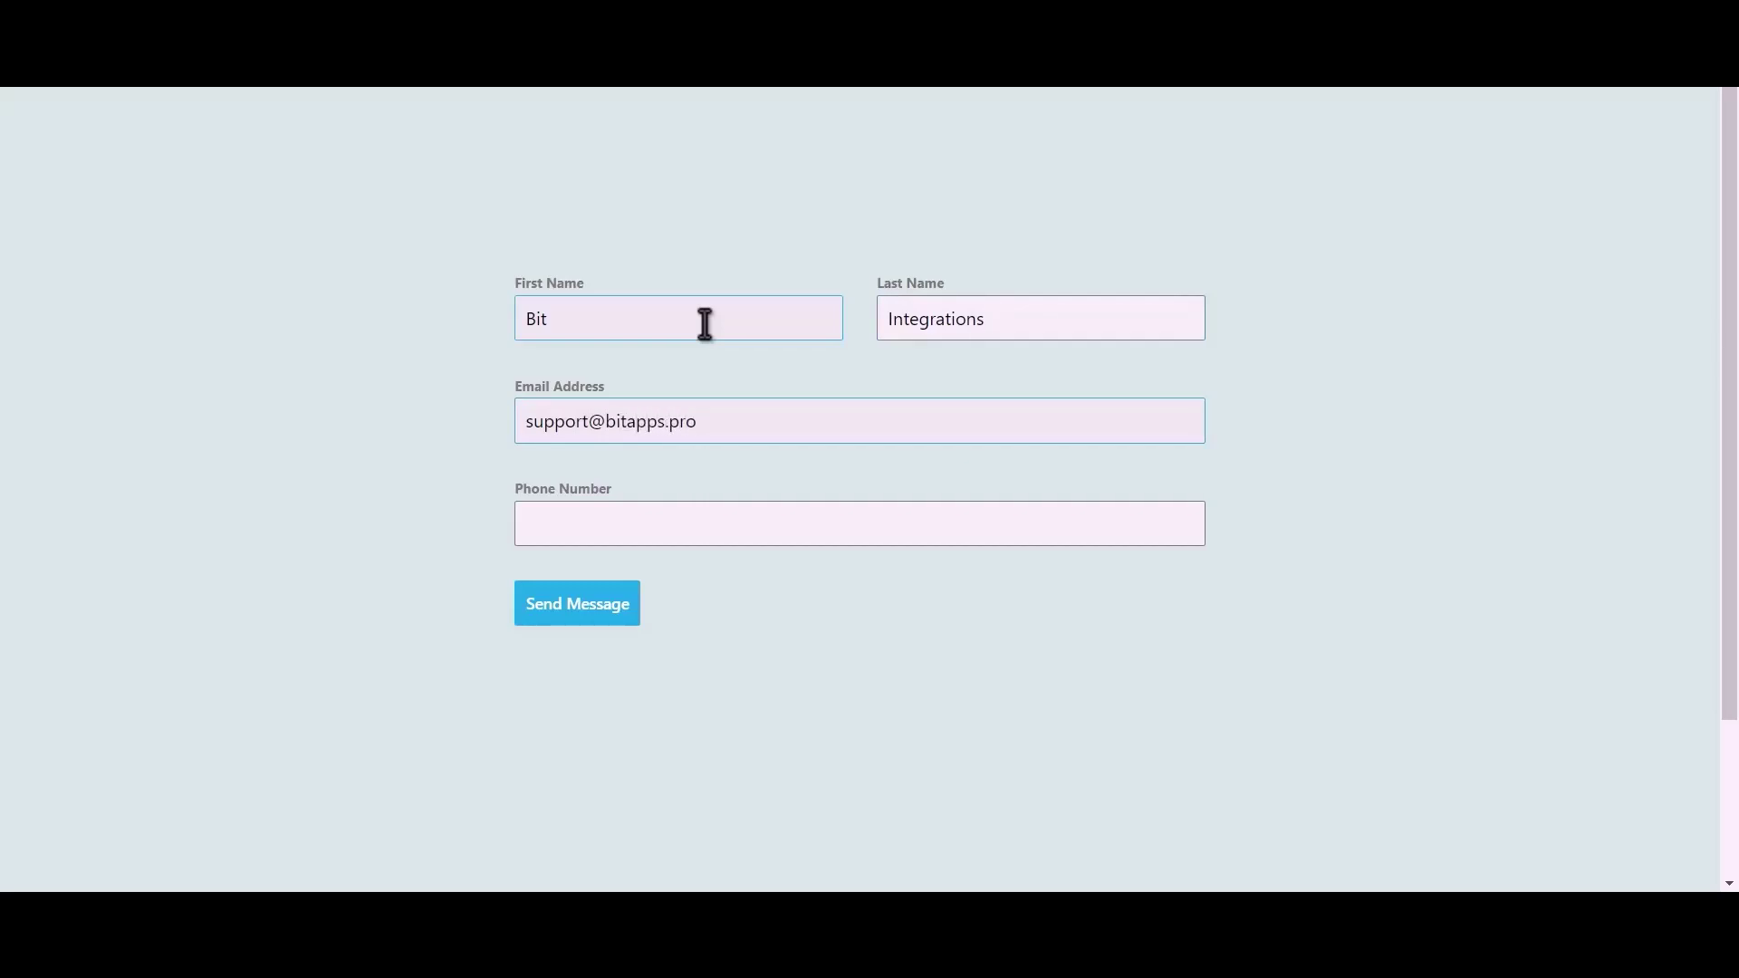
key("Tab")
type("444555666")
left_click(598, 616)
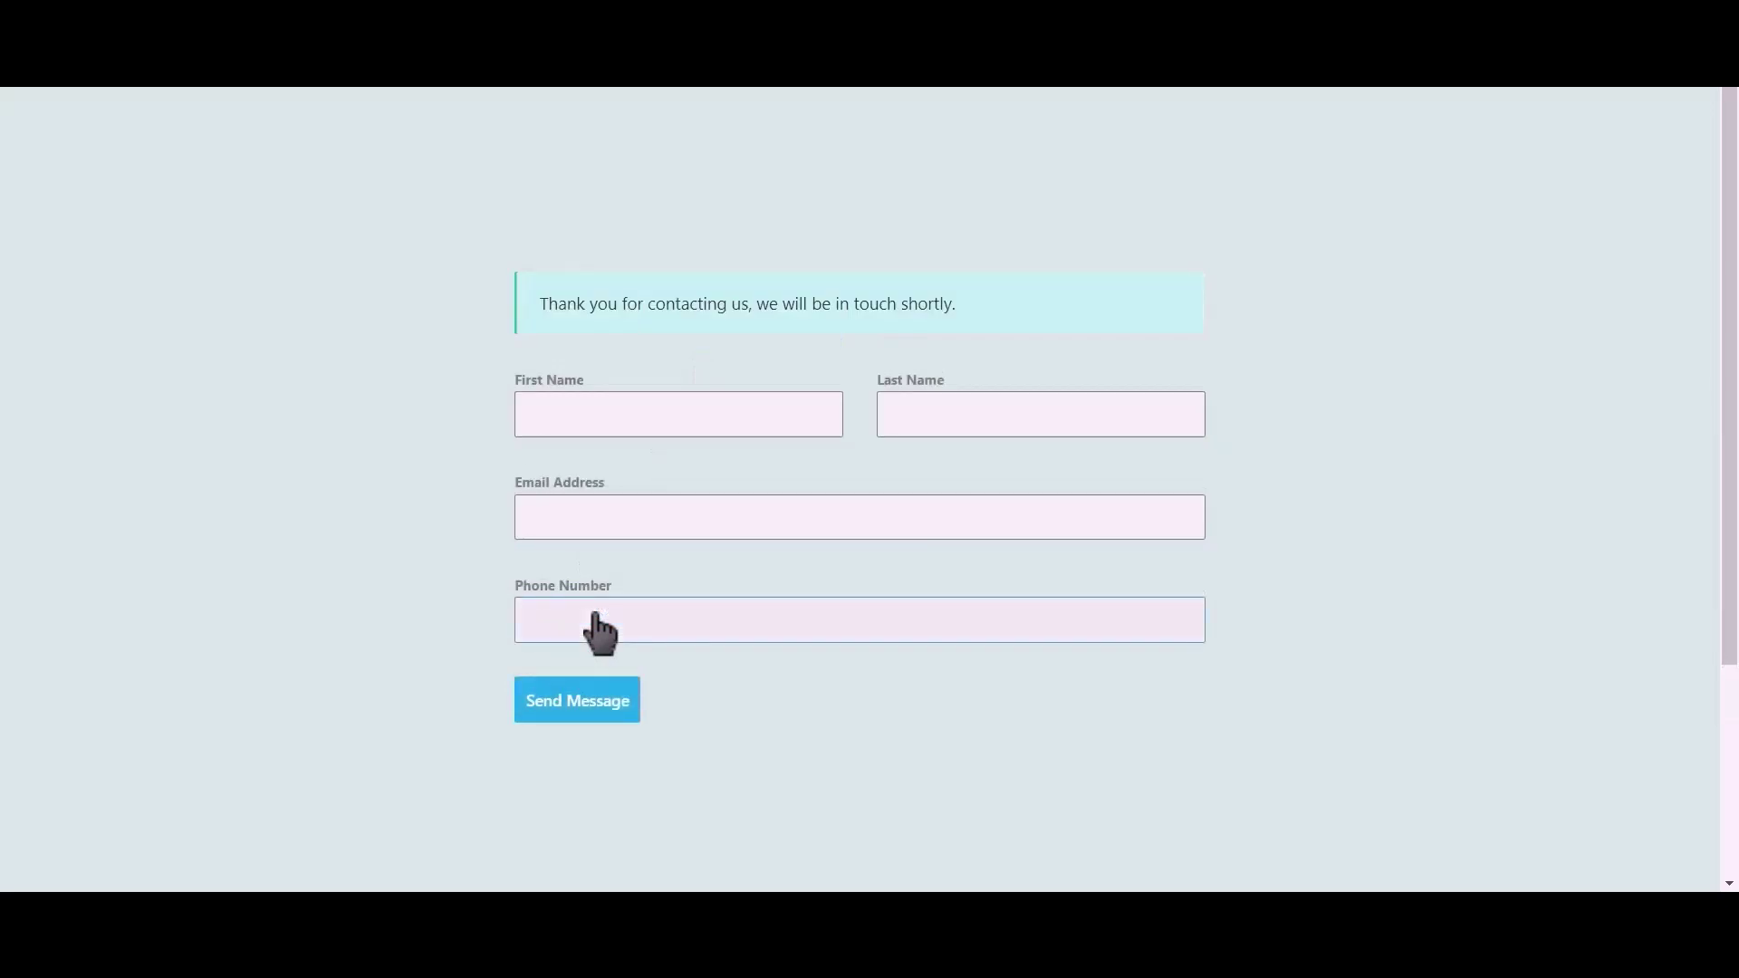